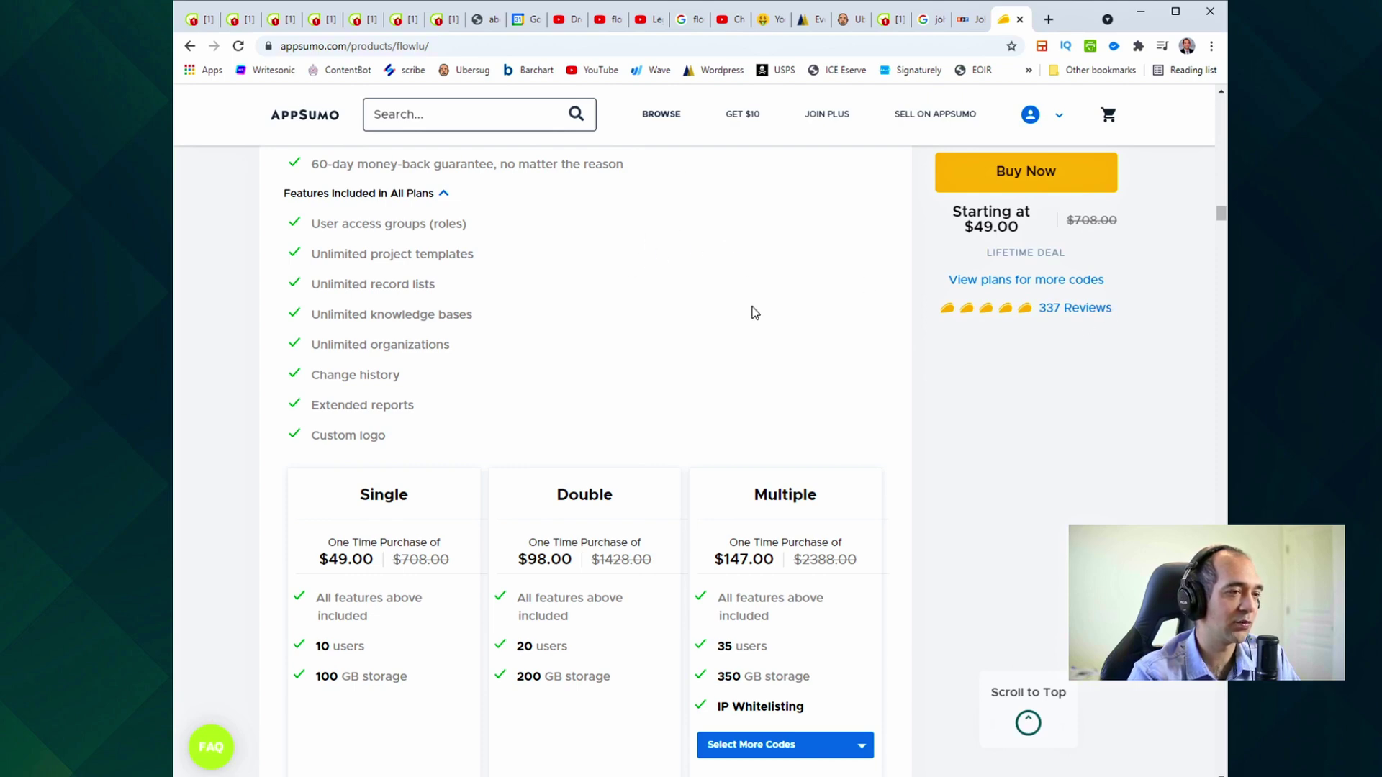
Compare the one-time prices of the Flowlu Single, Double and Multiple plans, highlighting the Double and Multiple prices.
{"action": "scroll", "coordinate": [378, 576], "scroll_direction": "down", "scroll_amount": 1}
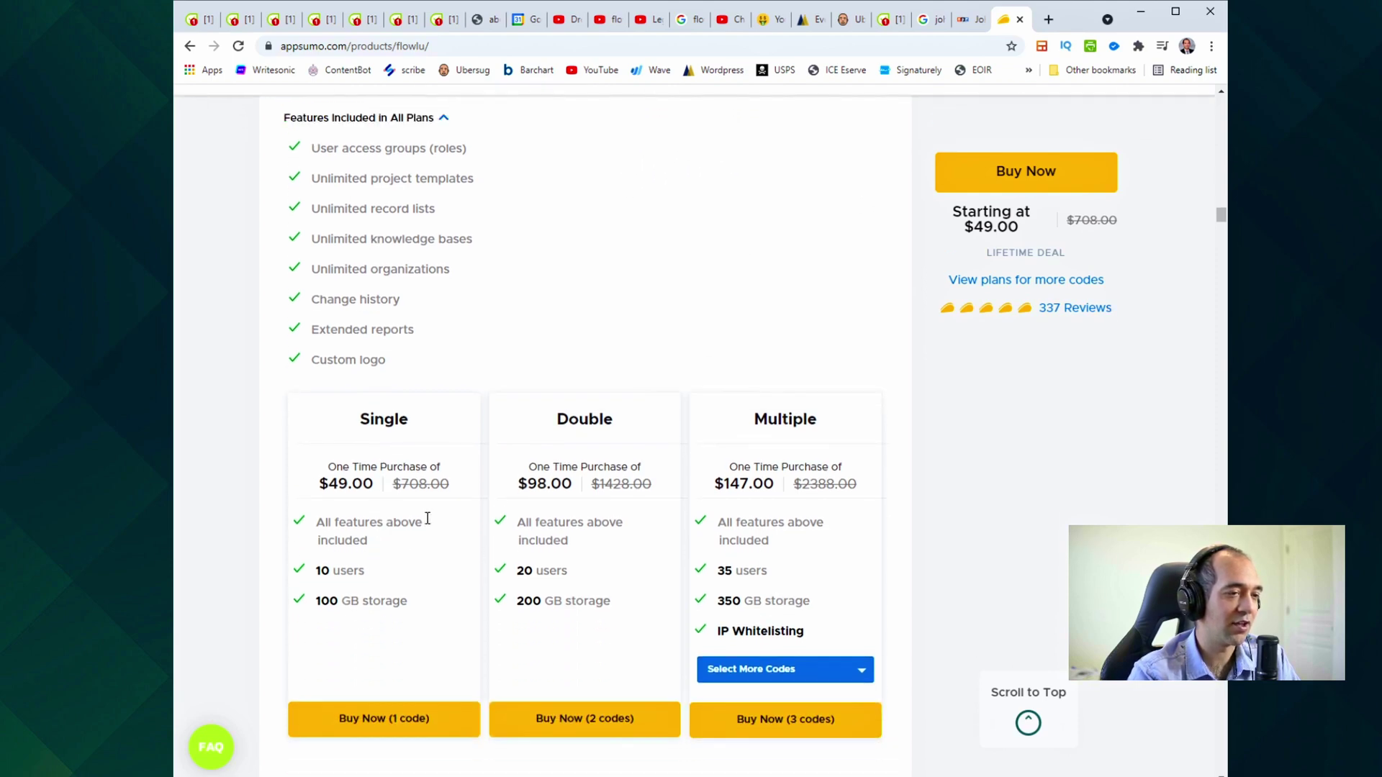
{"action": "triple_click", "coordinate": [764, 467]}
{"action": "left_click_drag", "start_coordinate": [776, 483], "coordinate": [713, 484]}
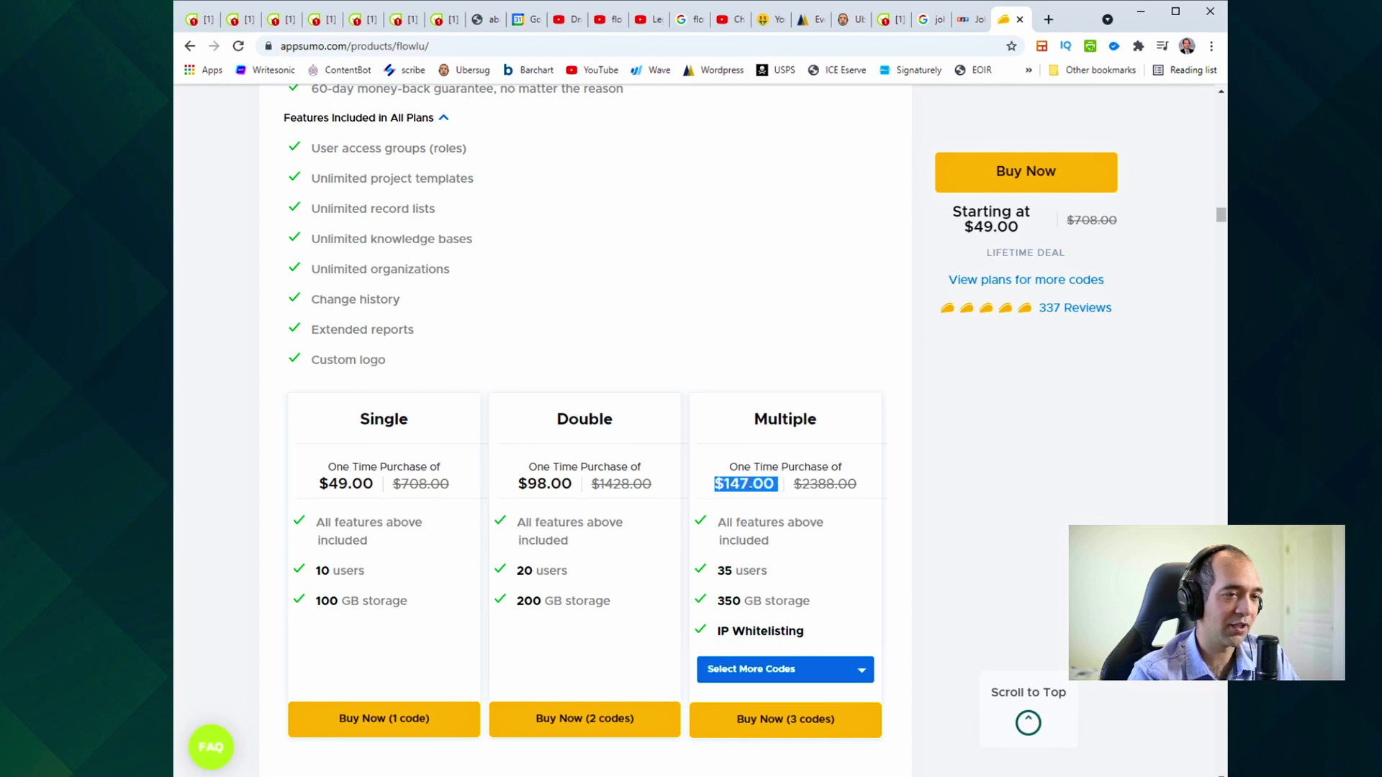
{"action": "triple_click", "coordinate": [528, 490]}
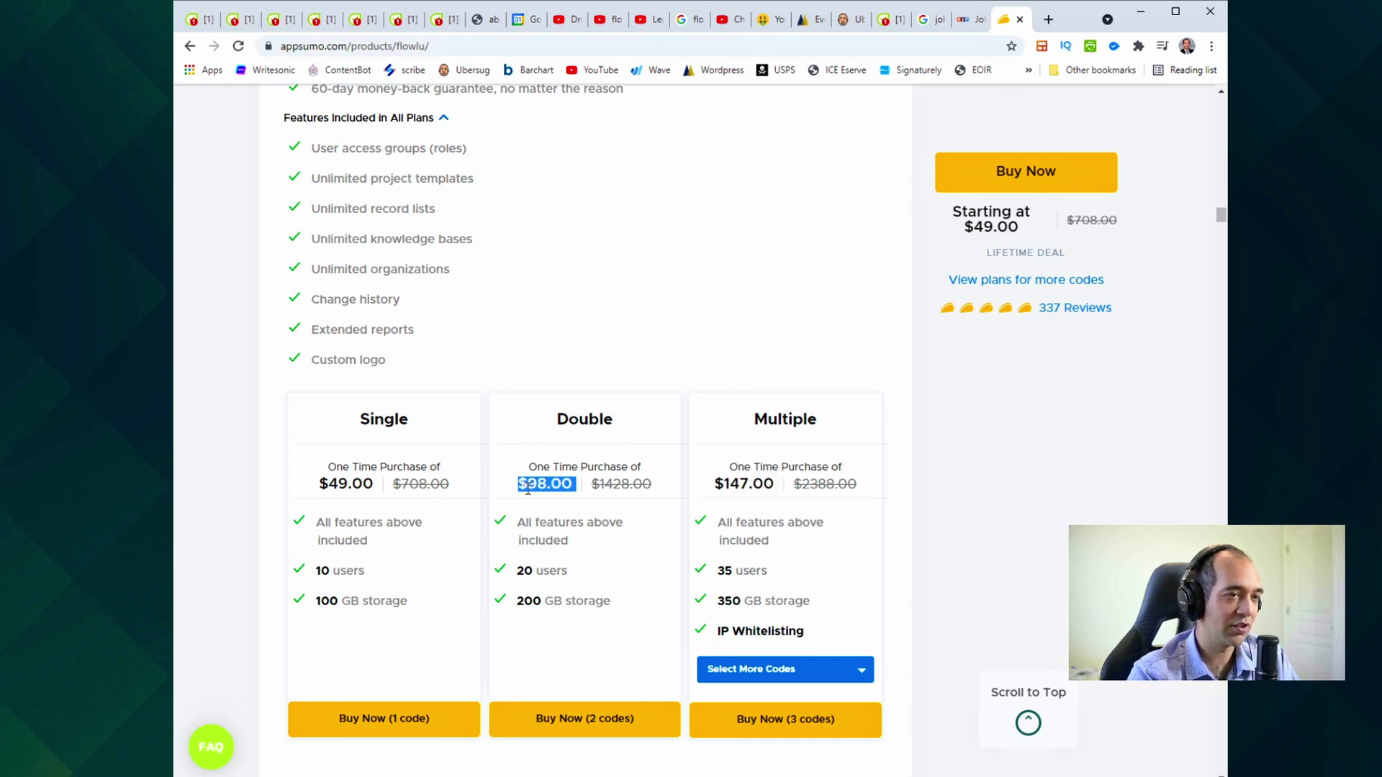
{"action": "triple_click", "coordinate": [740, 484]}
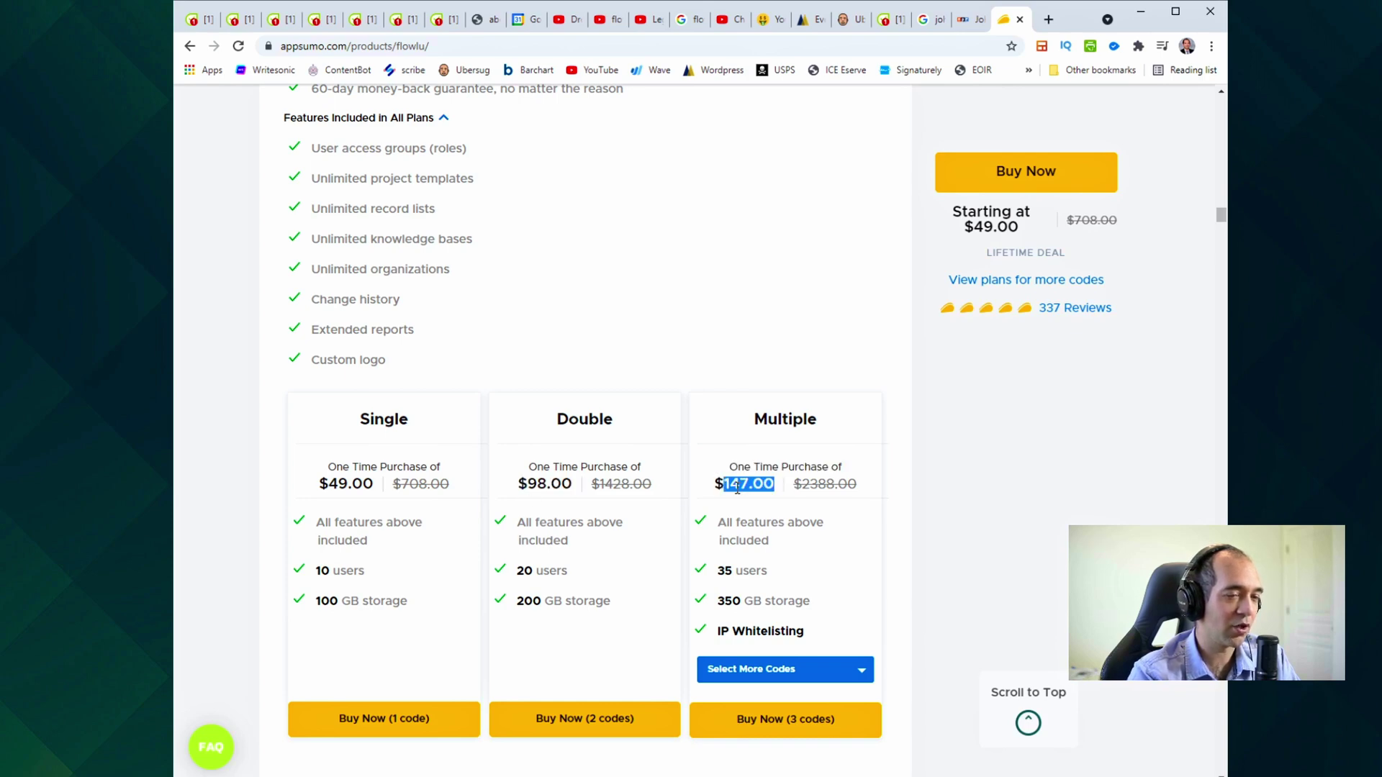
{"action": "scroll", "coordinate": [575, 509], "scroll_direction": "up", "scroll_amount": 2}
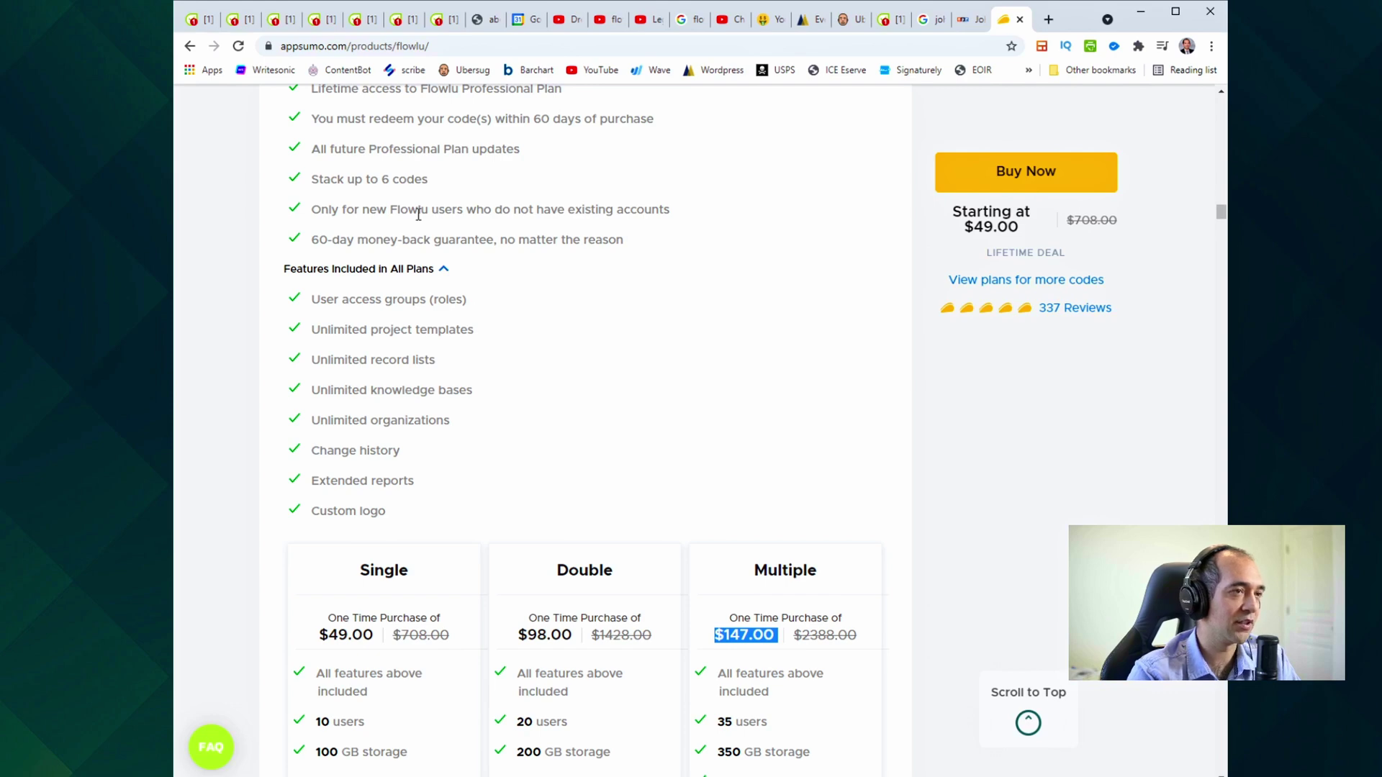
Switch to Flowlu and open the DACA Initial workflow from the list of all project workflows.
{"action": "left_click", "coordinate": [196, 20]}
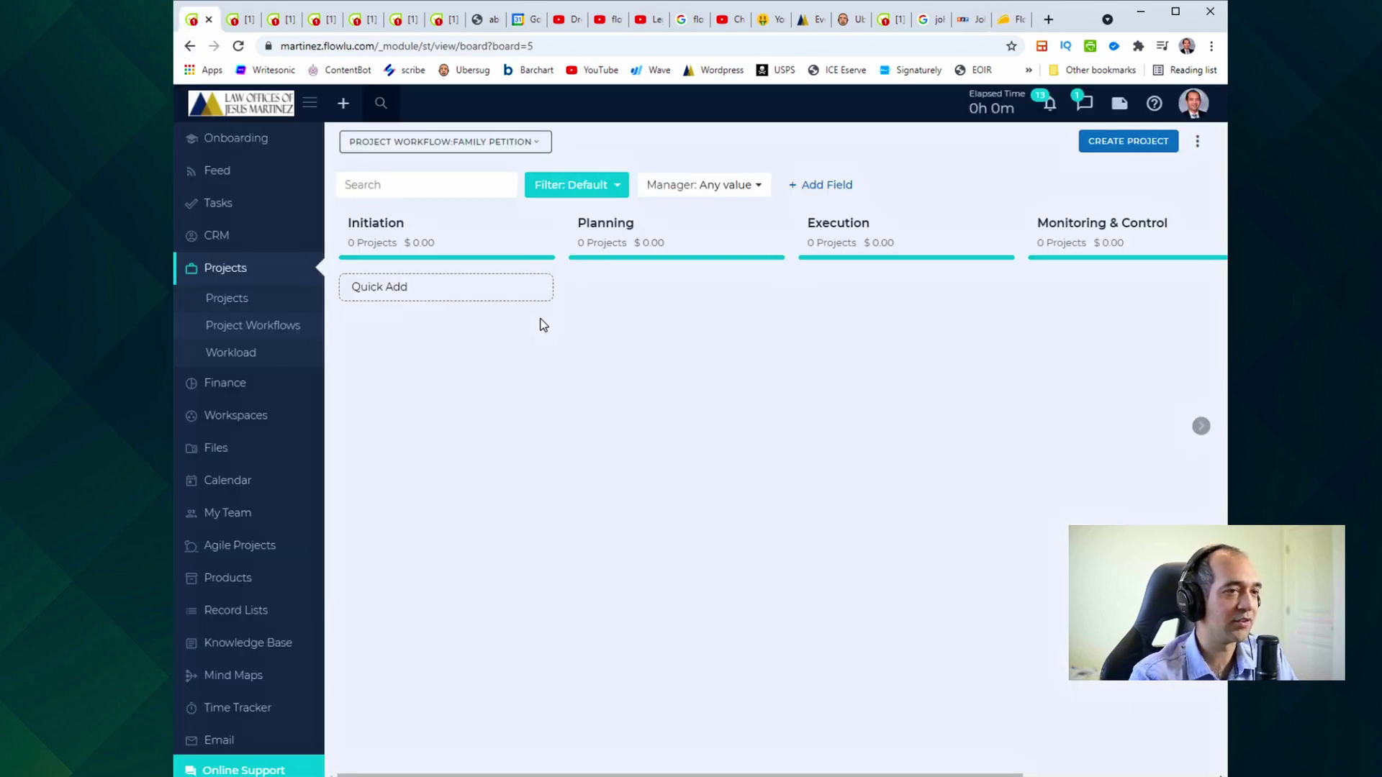
{"action": "left_click", "coordinate": [240, 20]}
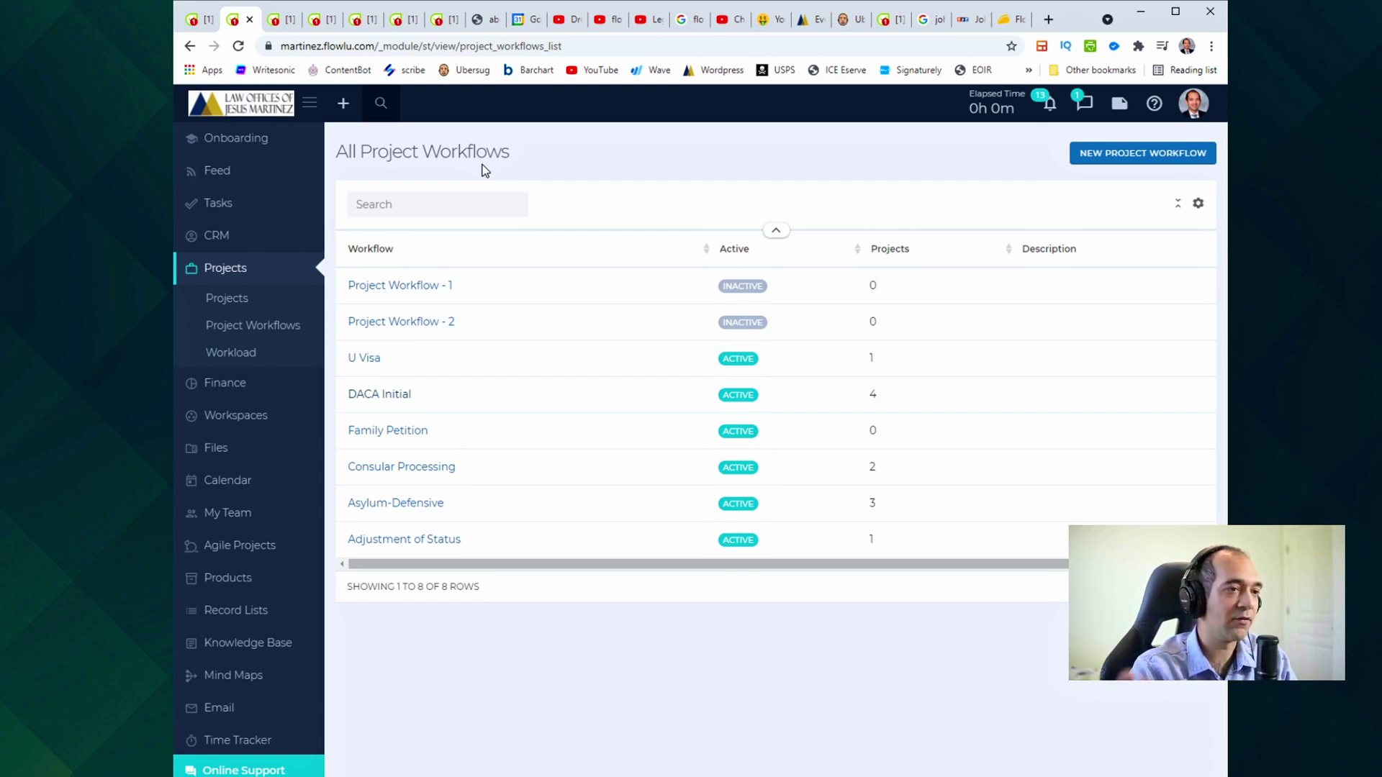
{"action": "left_click", "coordinate": [403, 401]}
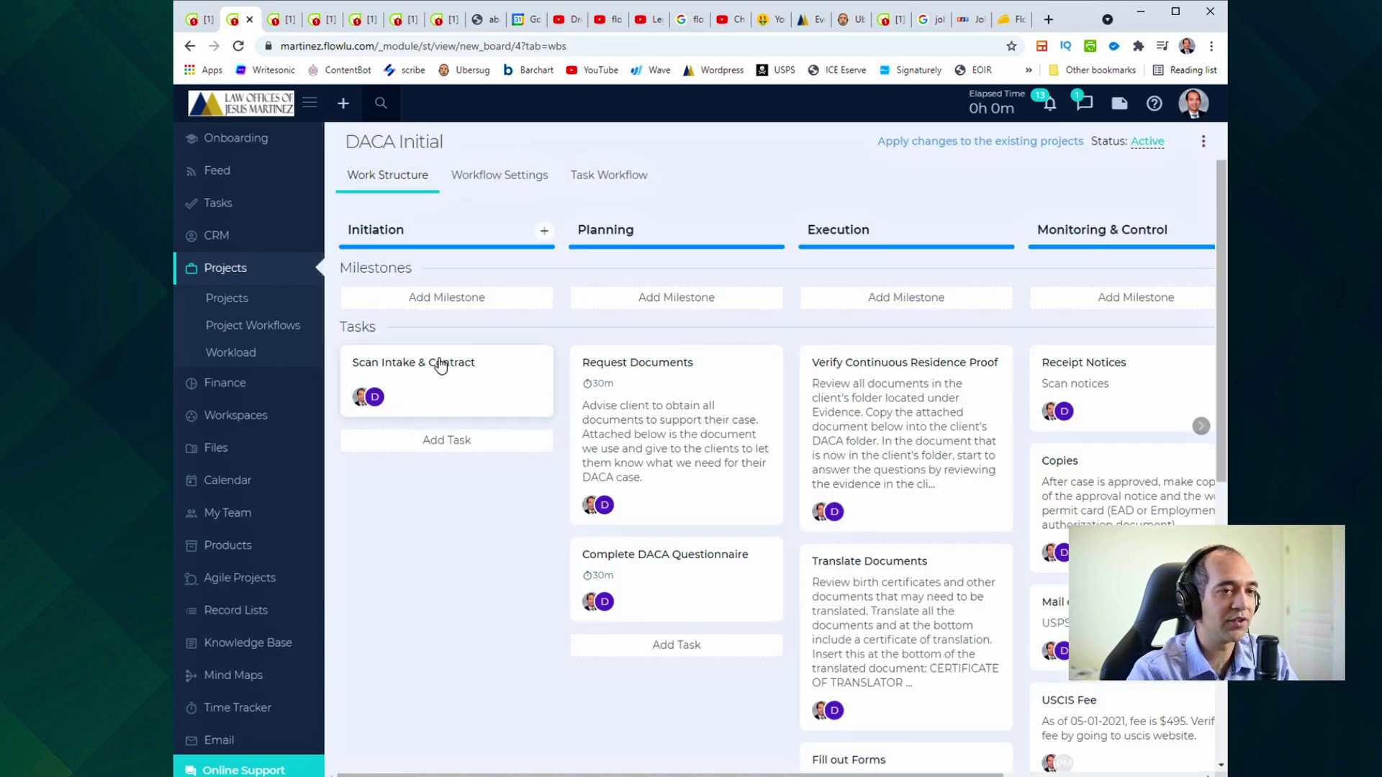
Examine the DACA Initial work structure, going through the stages from Initiation to Closure and their tasks.
{"action": "scroll", "coordinate": [421, 526], "scroll_direction": "down", "scroll_amount": 1}
{"action": "scroll", "coordinate": [455, 606], "scroll_direction": "up", "scroll_amount": 1}
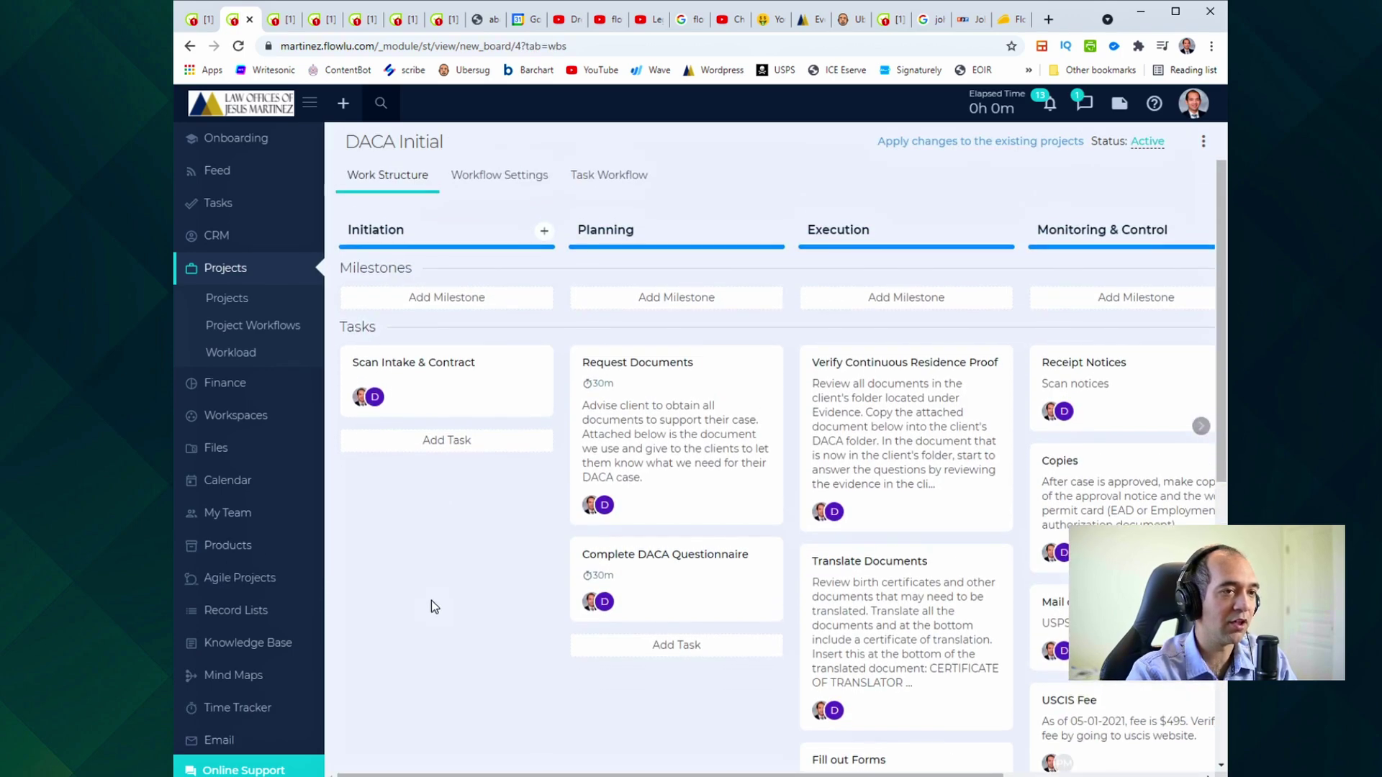
{"action": "left_click_drag", "start_coordinate": [466, 775], "coordinate": [579, 766]}
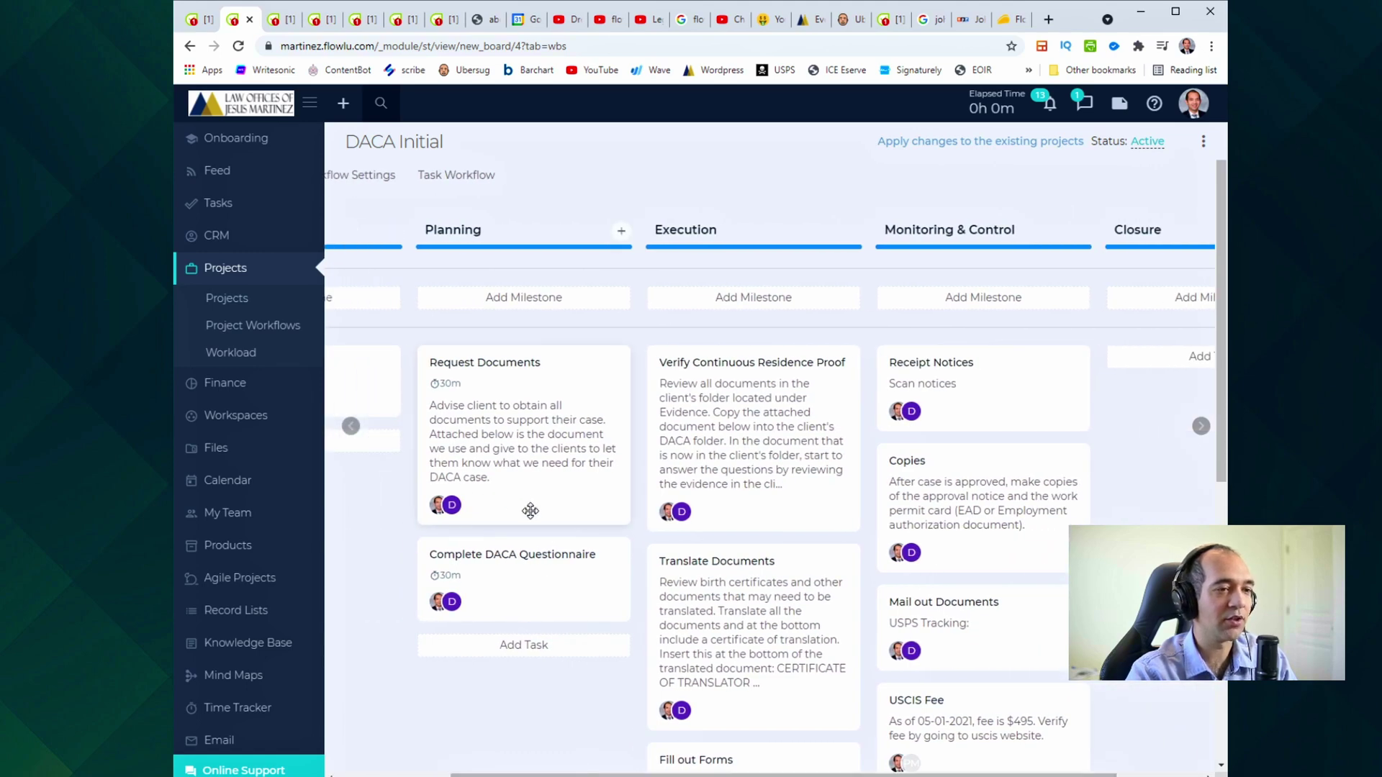
{"action": "scroll", "coordinate": [540, 518], "scroll_direction": "down", "scroll_amount": 2}
{"action": "left_click_drag", "start_coordinate": [574, 773], "coordinate": [534, 685]}
{"action": "scroll", "coordinate": [549, 347], "scroll_direction": "up", "scroll_amount": 1}
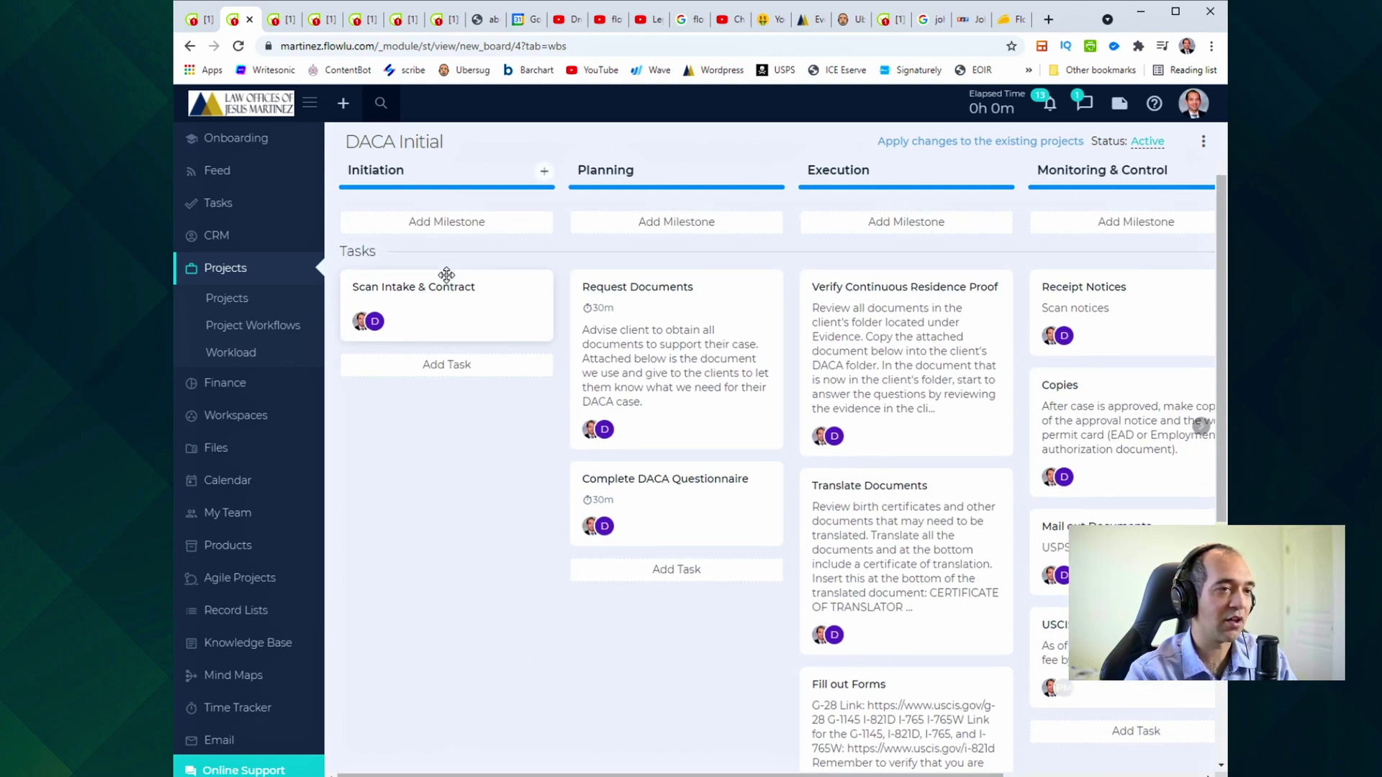
{"action": "scroll", "coordinate": [448, 292], "scroll_direction": "up", "scroll_amount": 1}
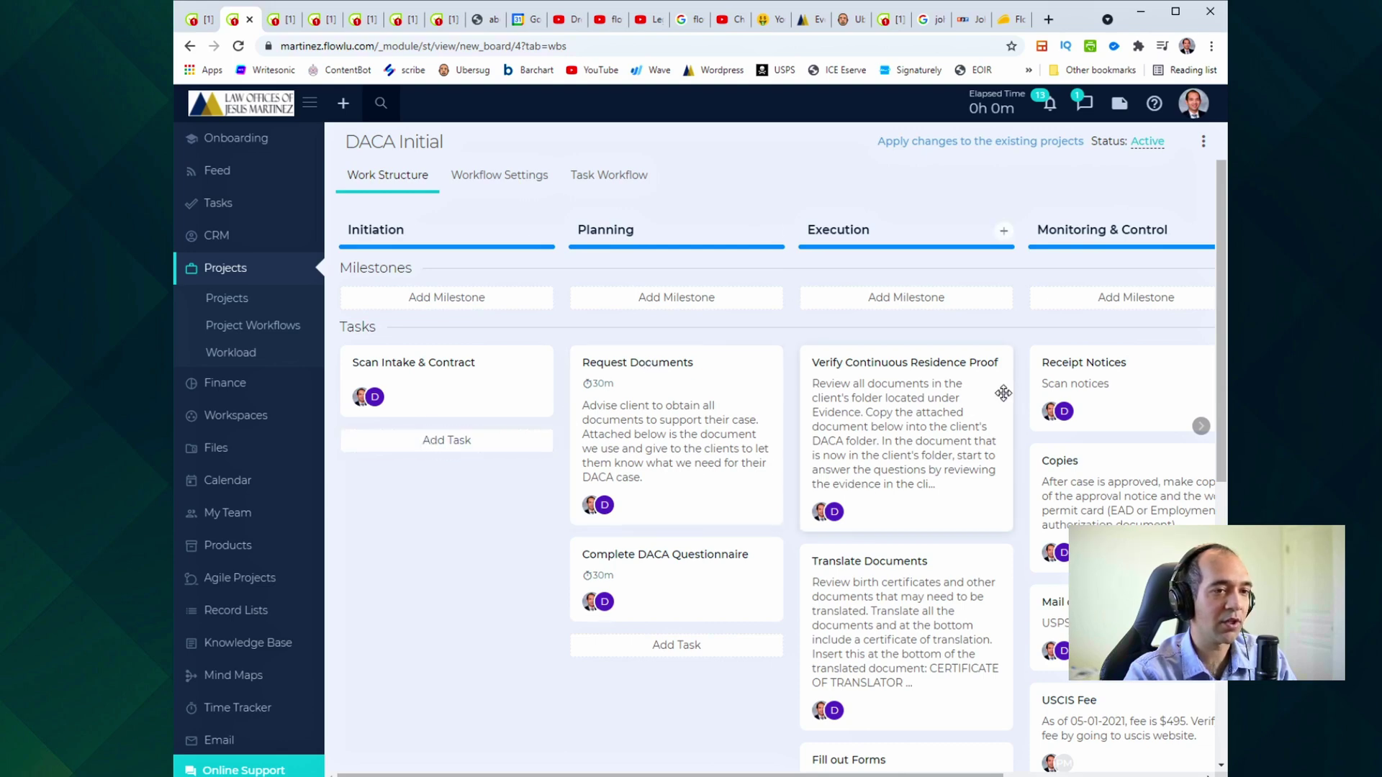
{"action": "scroll", "coordinate": [612, 453], "scroll_direction": "down", "scroll_amount": 2}
{"action": "scroll", "coordinate": [643, 454], "scroll_direction": "up", "scroll_amount": 2}
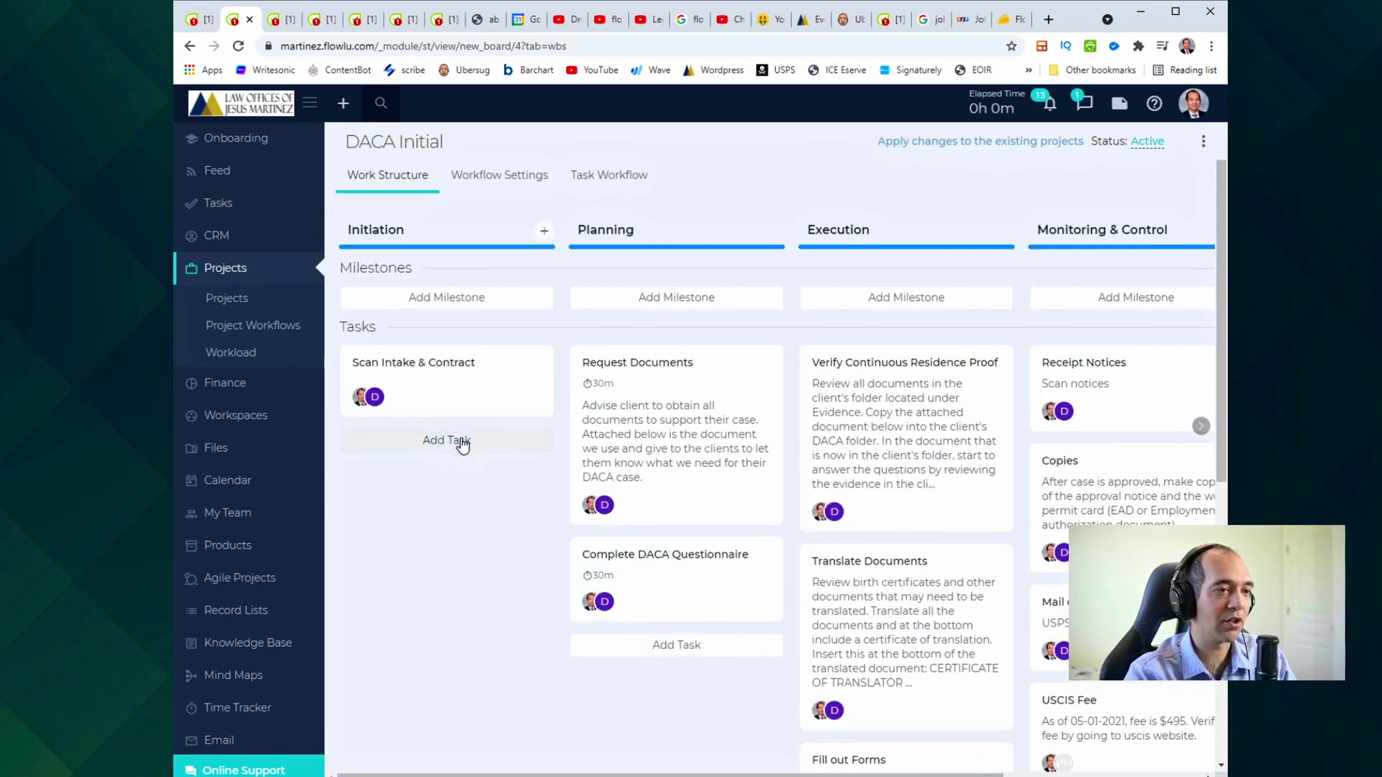
Open the Request Documents task in the Planning stage, review its description, attachments and settings, and close it without saving.
{"action": "left_click", "coordinate": [647, 364]}
{"action": "scroll", "coordinate": [650, 369], "scroll_direction": "down", "scroll_amount": 2}
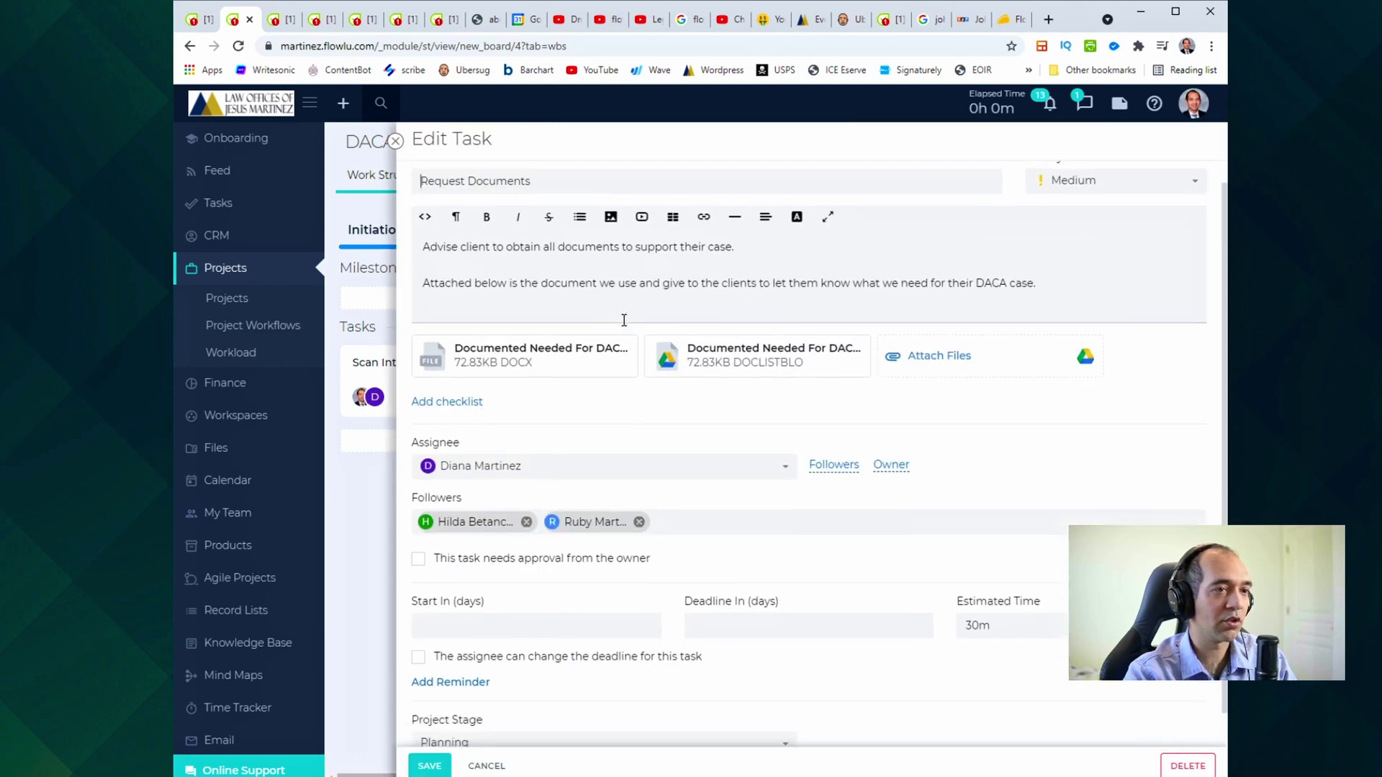
{"action": "scroll", "coordinate": [687, 357], "scroll_direction": "up", "scroll_amount": 2}
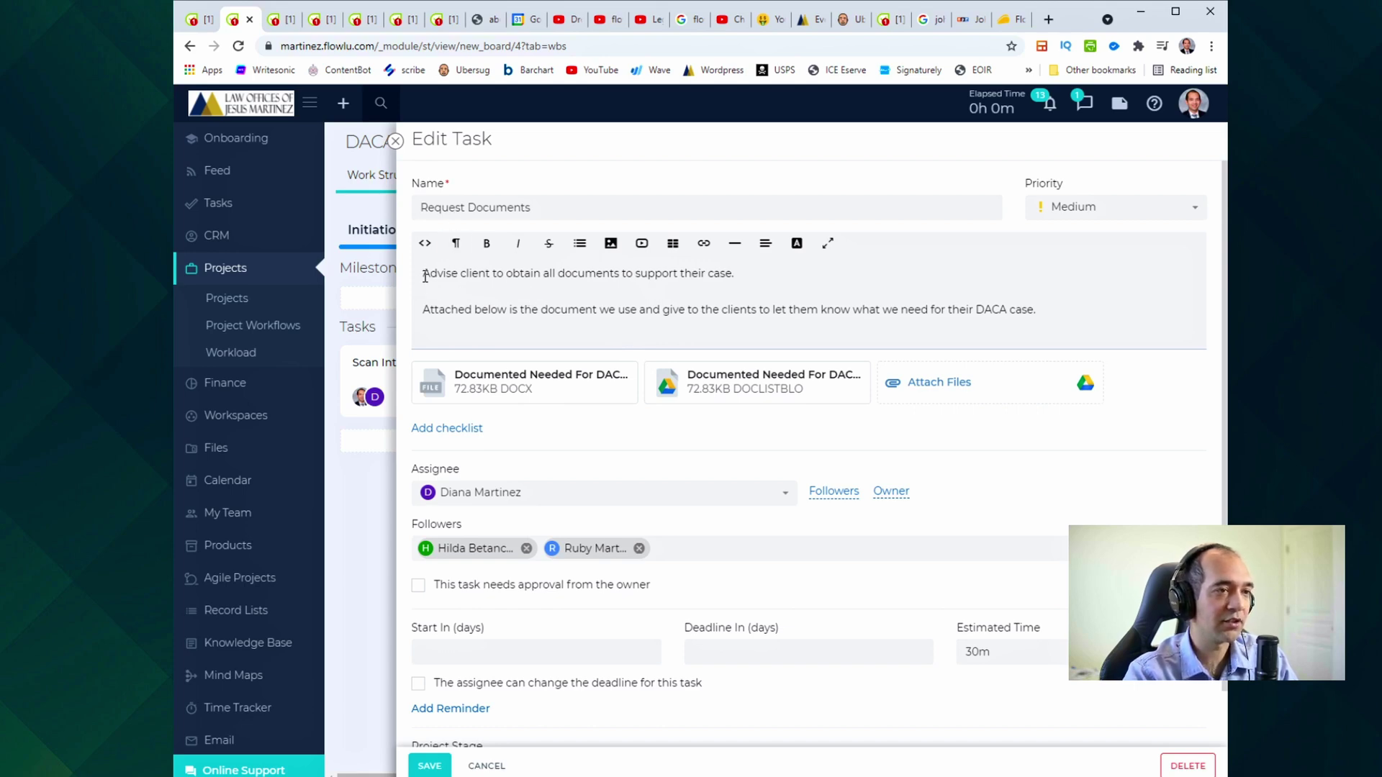
{"action": "left_click_drag", "start_coordinate": [424, 280], "coordinate": [980, 381]}
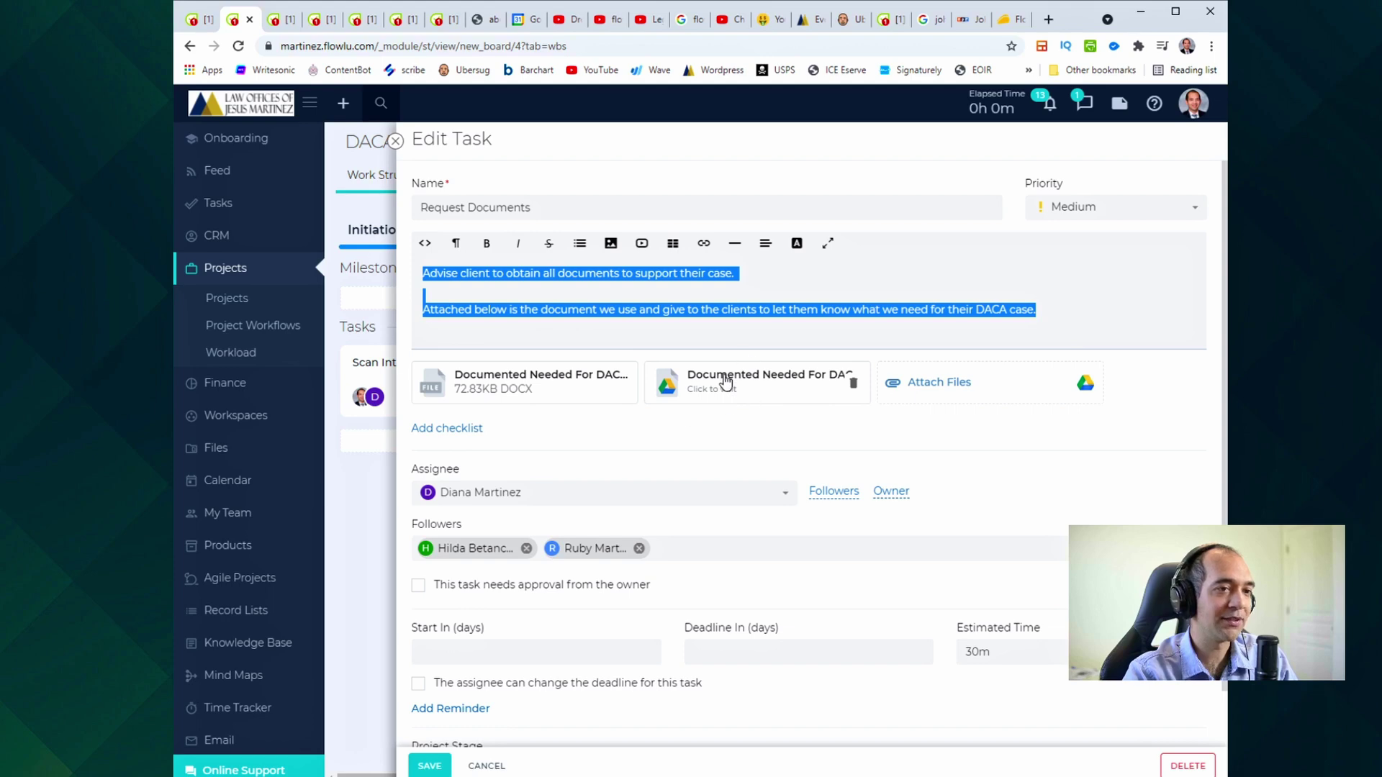
{"action": "left_click", "coordinate": [838, 324]}
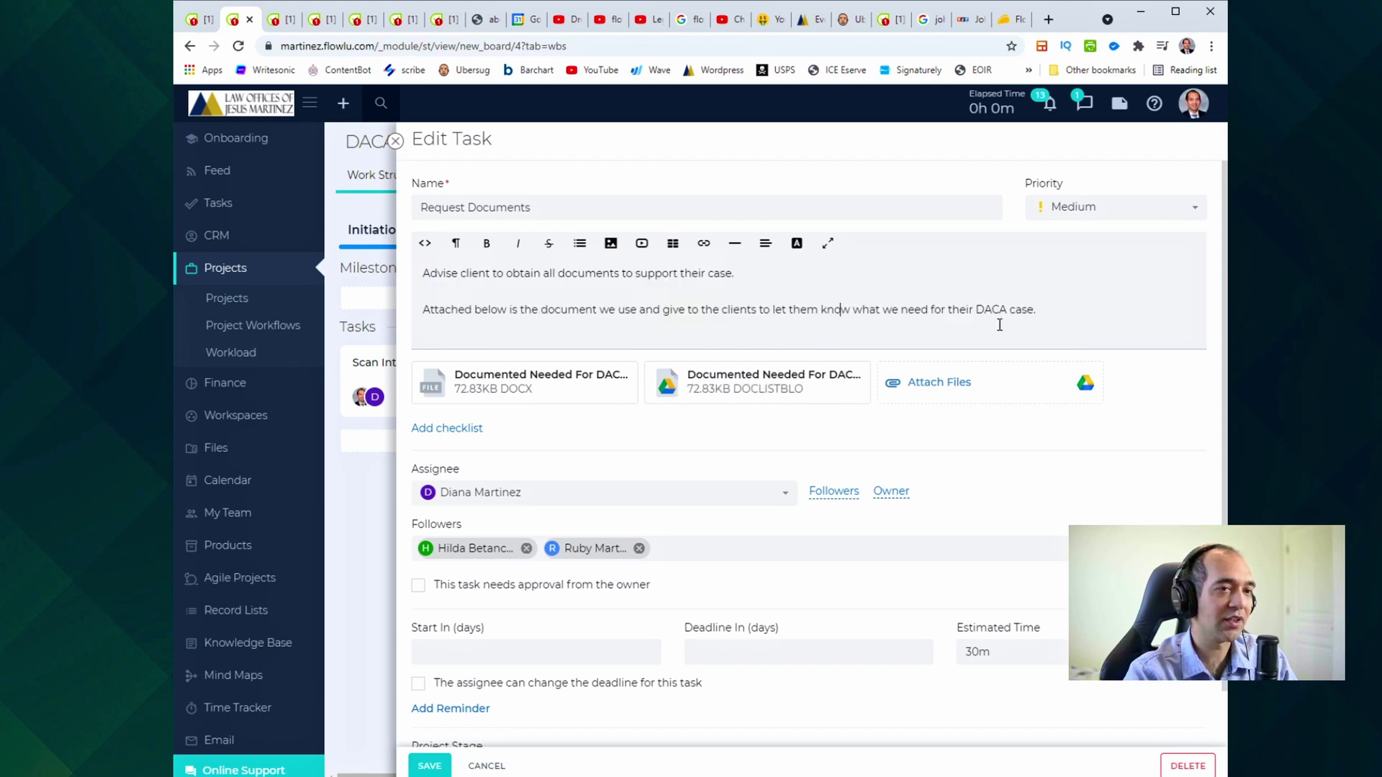
{"action": "left_click_drag", "start_coordinate": [1047, 318], "coordinate": [787, 293]}
{"action": "left_click_drag", "start_coordinate": [548, 281], "coordinate": [420, 275]}
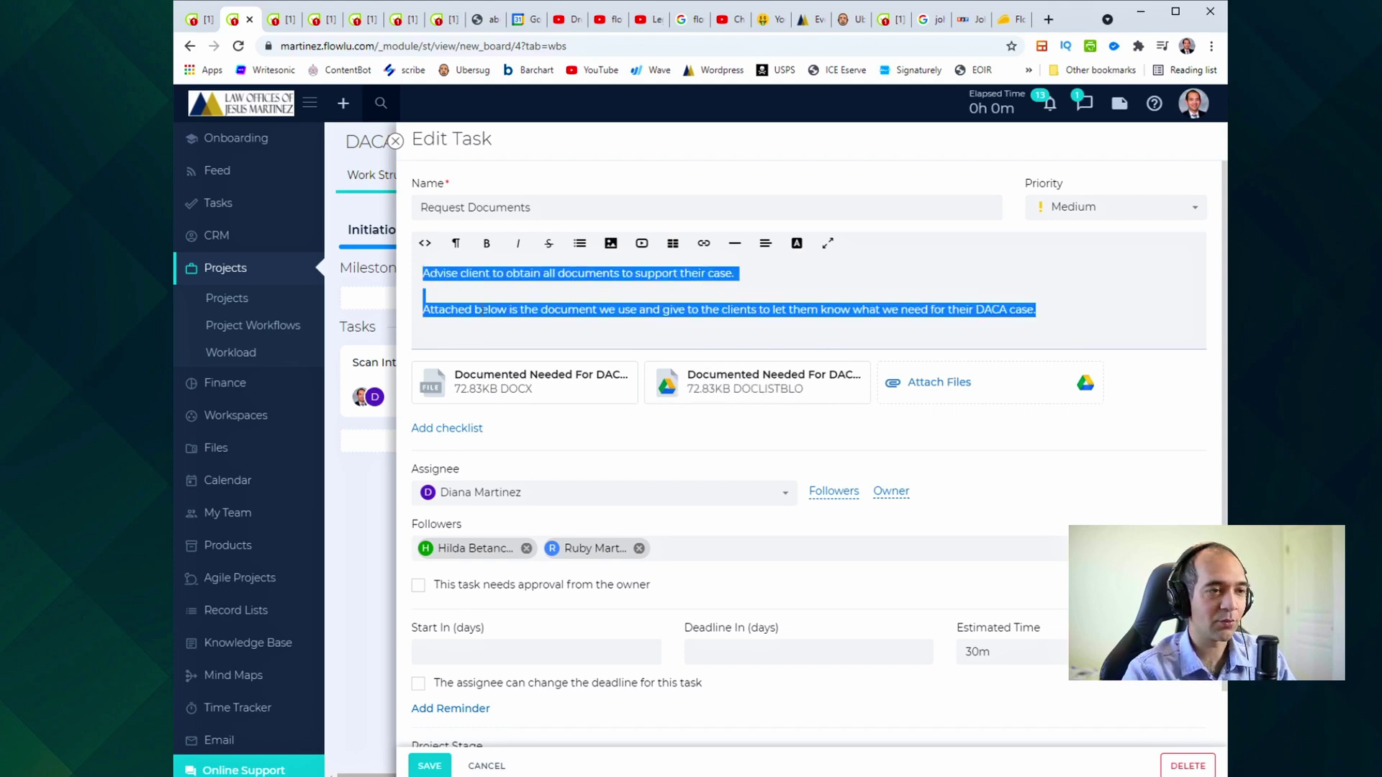
{"action": "left_click", "coordinate": [464, 329]}
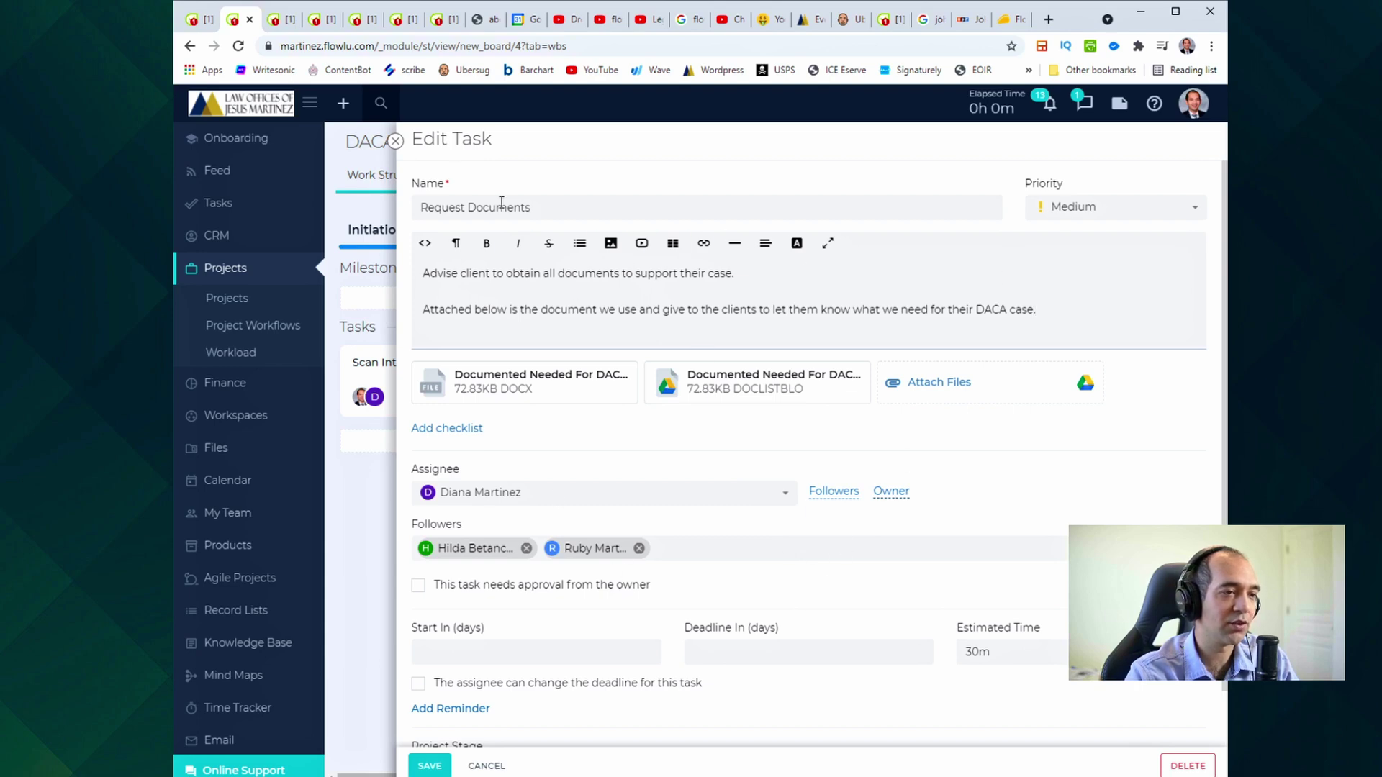
{"action": "left_click", "coordinate": [395, 141]}
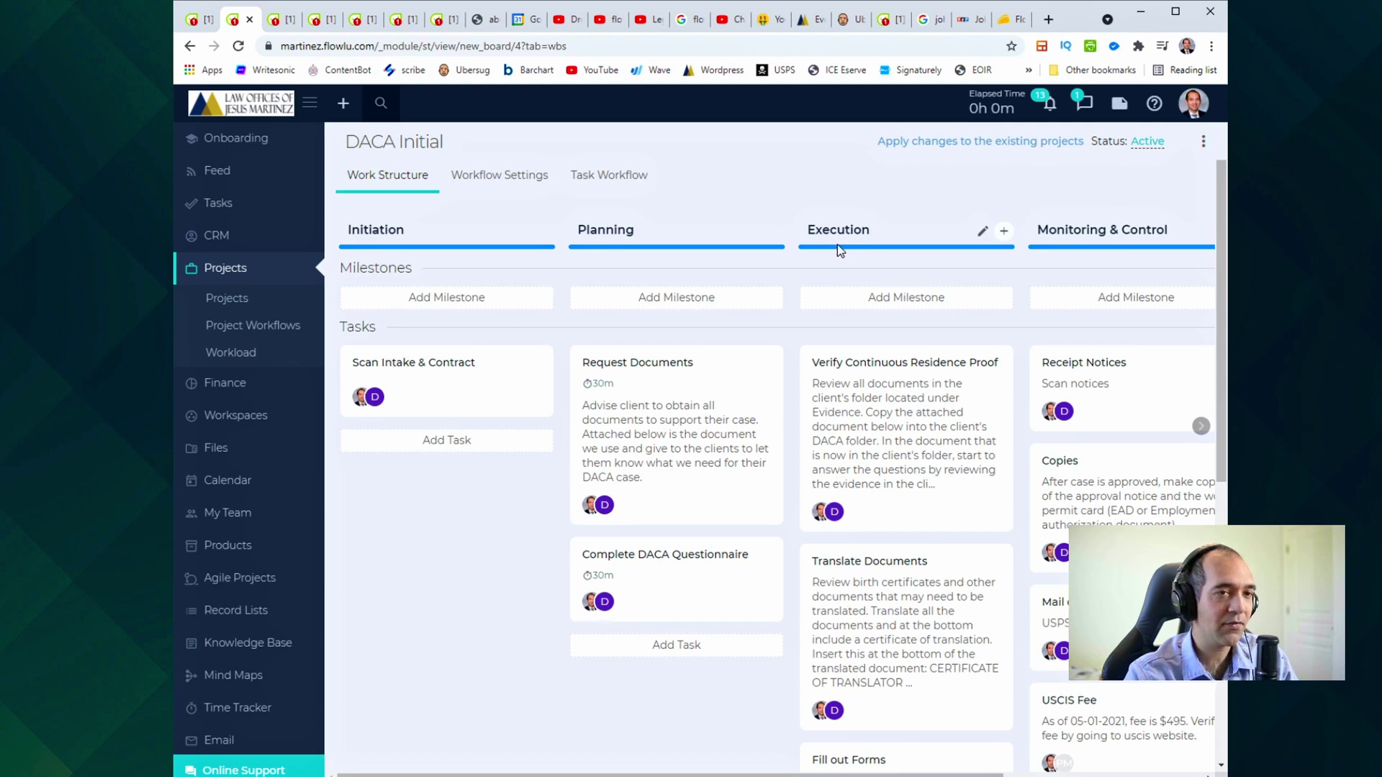
Review the task cards in the Execution and Monitoring & Control stages of the DACA Initial workflow.
{"action": "left_click_drag", "start_coordinate": [647, 773], "coordinate": [811, 746]}
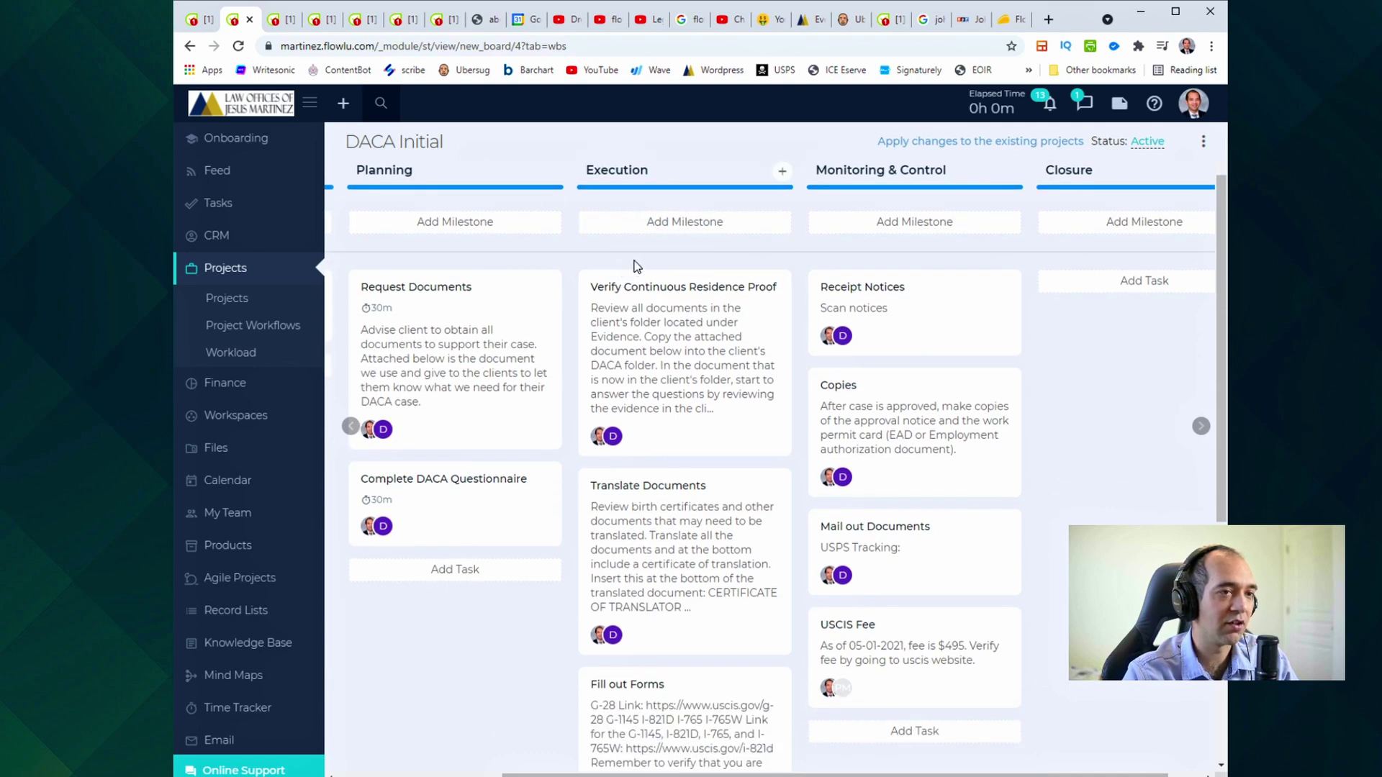
{"action": "scroll", "coordinate": [637, 267], "scroll_direction": "down", "scroll_amount": 1}
{"action": "scroll", "coordinate": [650, 452], "scroll_direction": "up", "scroll_amount": 2}
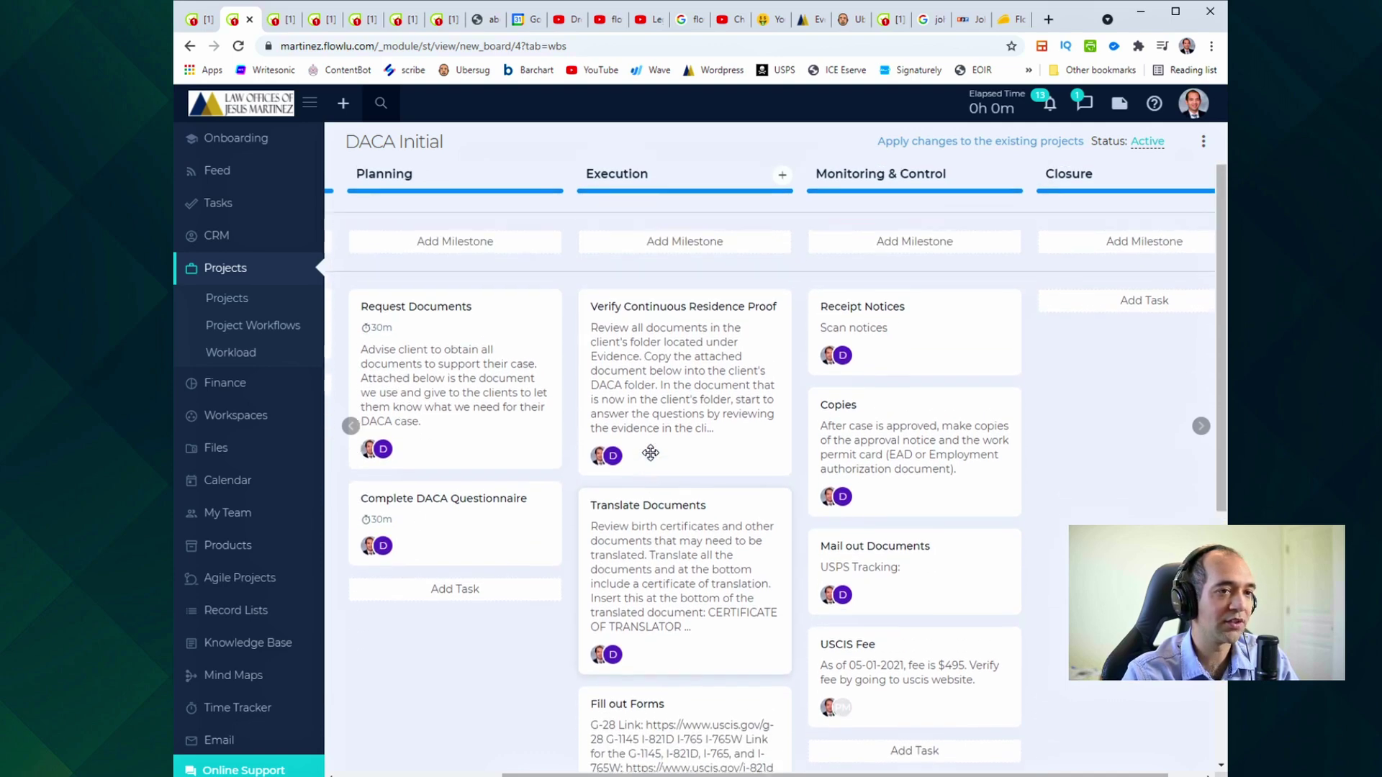
{"action": "scroll", "coordinate": [869, 301], "scroll_direction": "down", "scroll_amount": 2}
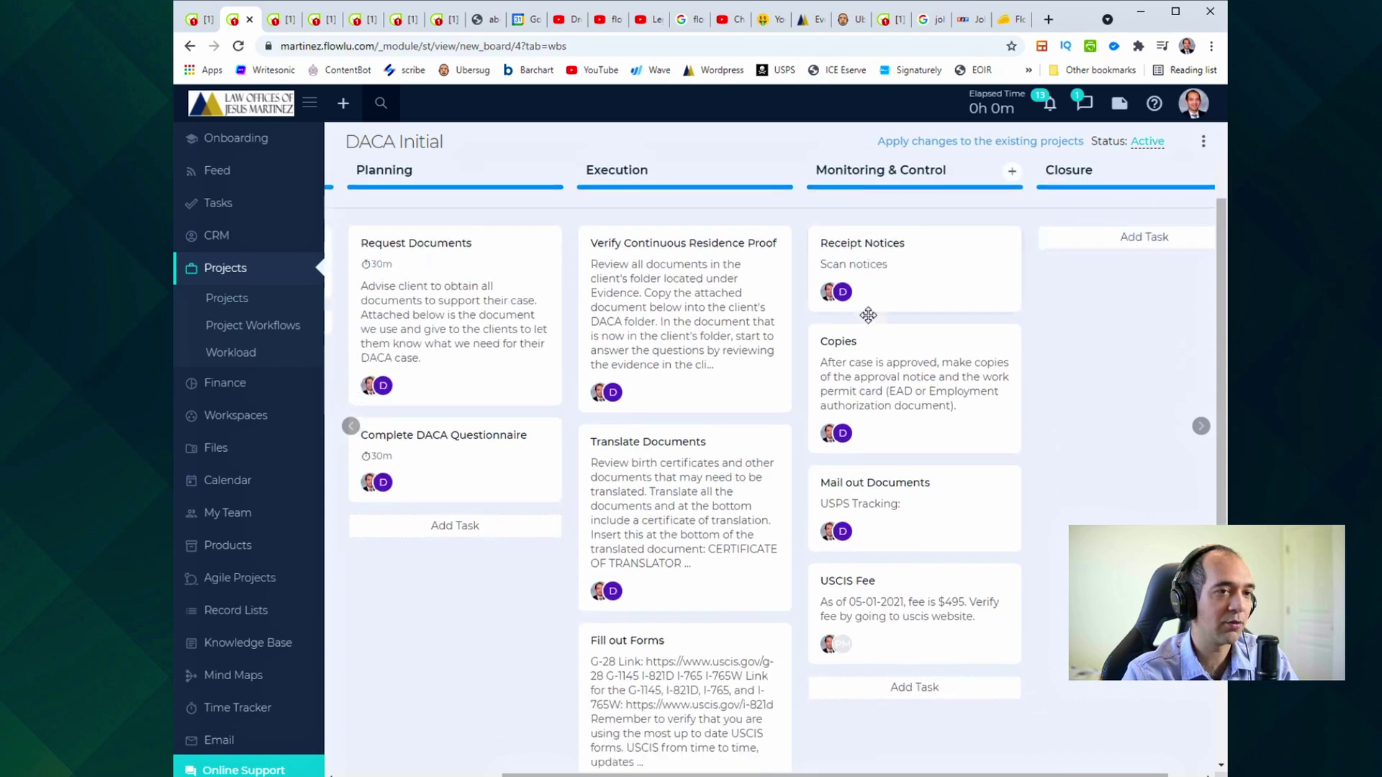
{"action": "scroll", "coordinate": [875, 347], "scroll_direction": "up", "scroll_amount": 1}
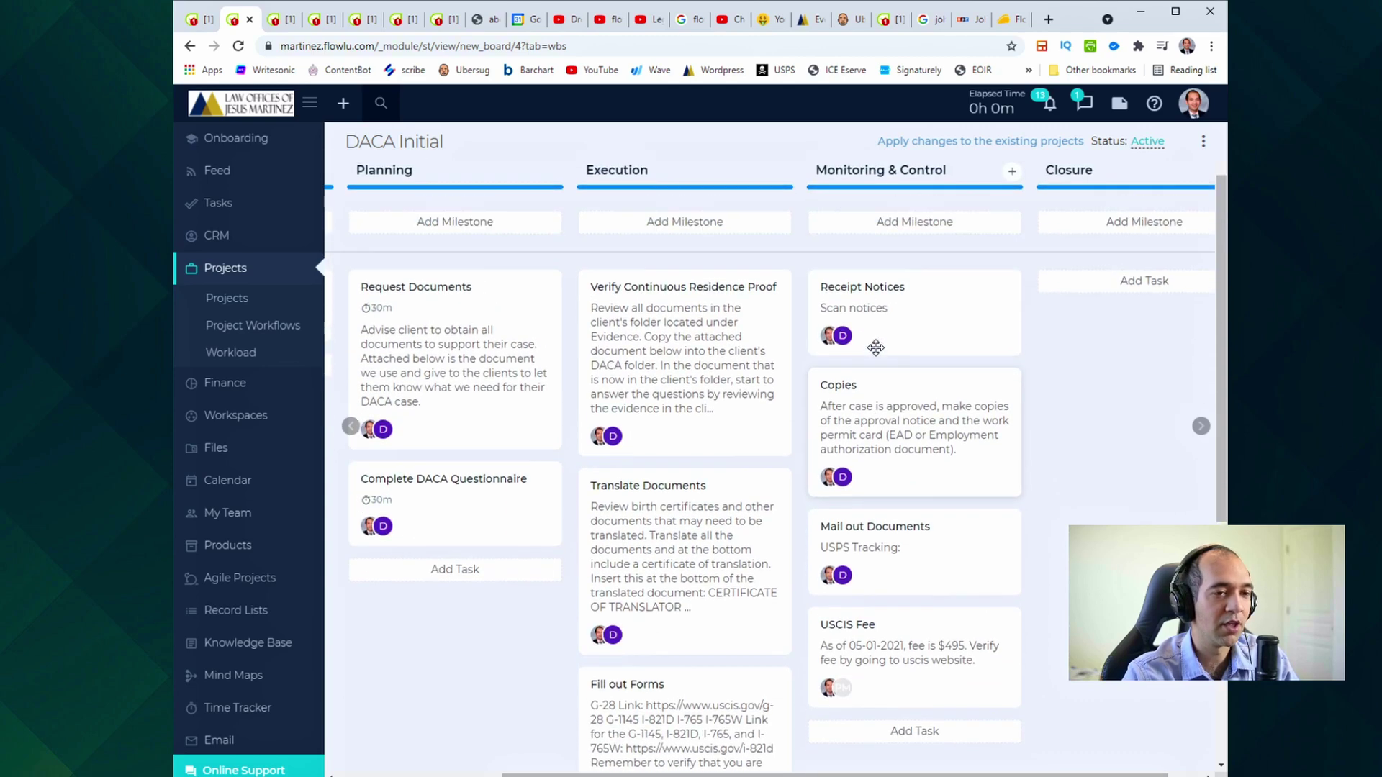
{"action": "scroll", "coordinate": [875, 348], "scroll_direction": "up", "scroll_amount": 1}
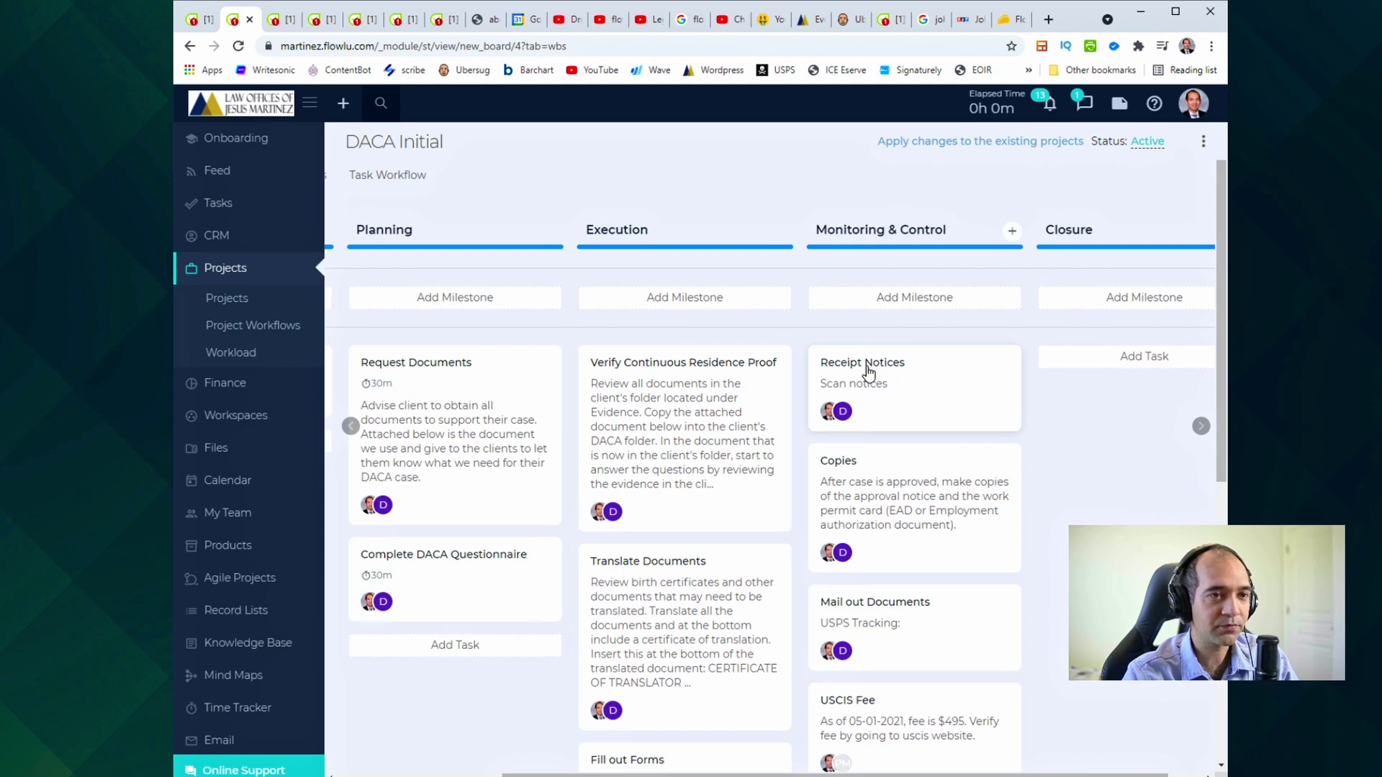
{"action": "scroll", "coordinate": [870, 371], "scroll_direction": "down", "scroll_amount": 1}
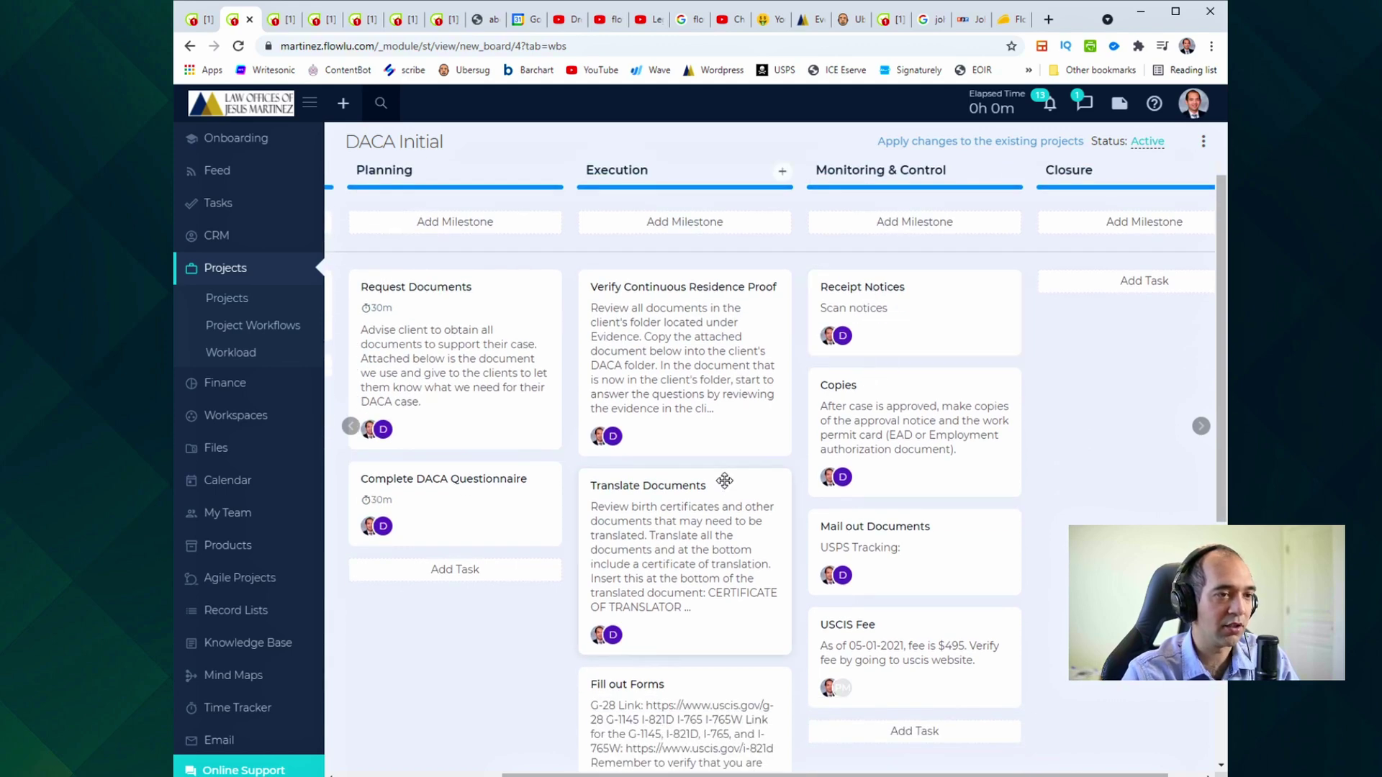
Open the Translate Documents task, highlight its instructions and translator certificate text for review, and close it without saving.
{"action": "left_click", "coordinate": [657, 492]}
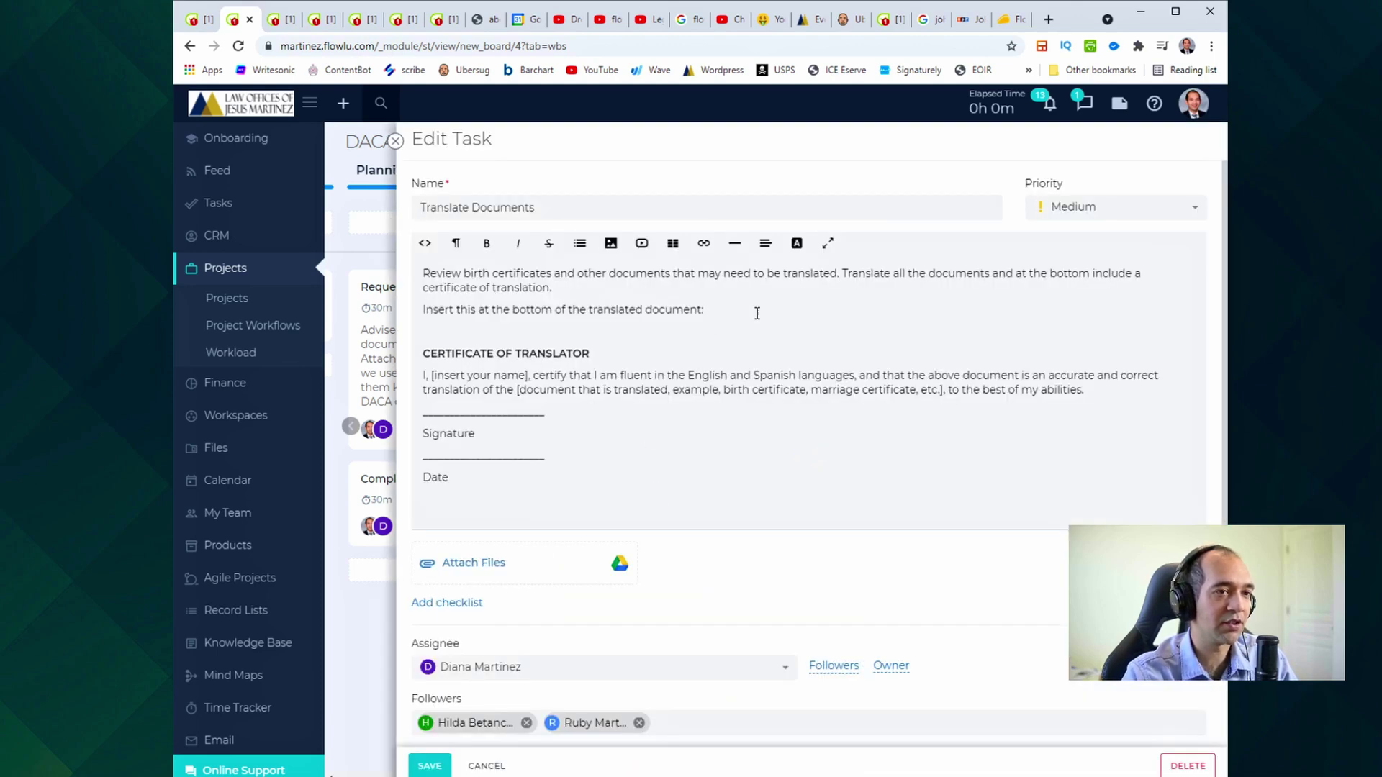
{"action": "left_click_drag", "start_coordinate": [705, 310], "coordinate": [512, 511]}
{"action": "left_click", "coordinate": [458, 329]}
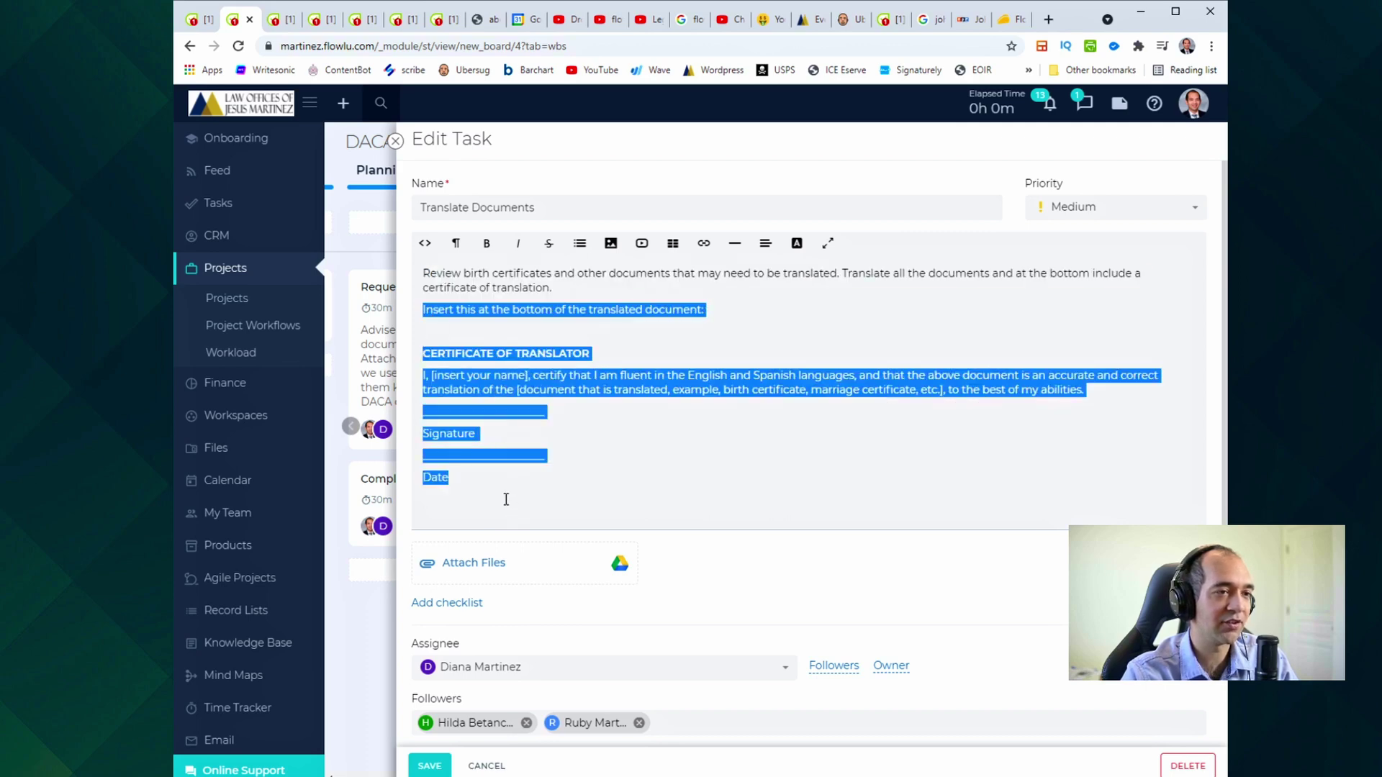
{"action": "left_click", "coordinate": [506, 499]}
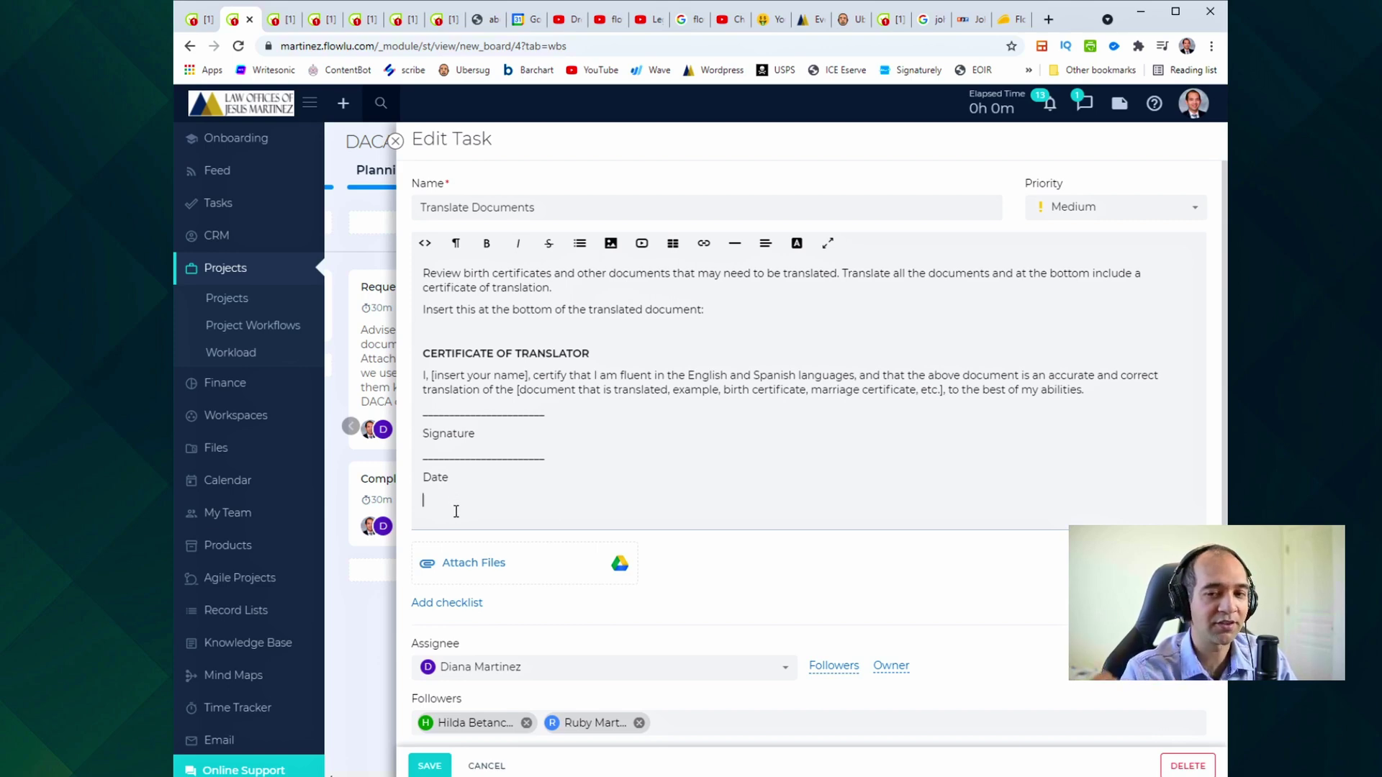
{"action": "left_click_drag", "start_coordinate": [457, 510], "coordinate": [423, 274]}
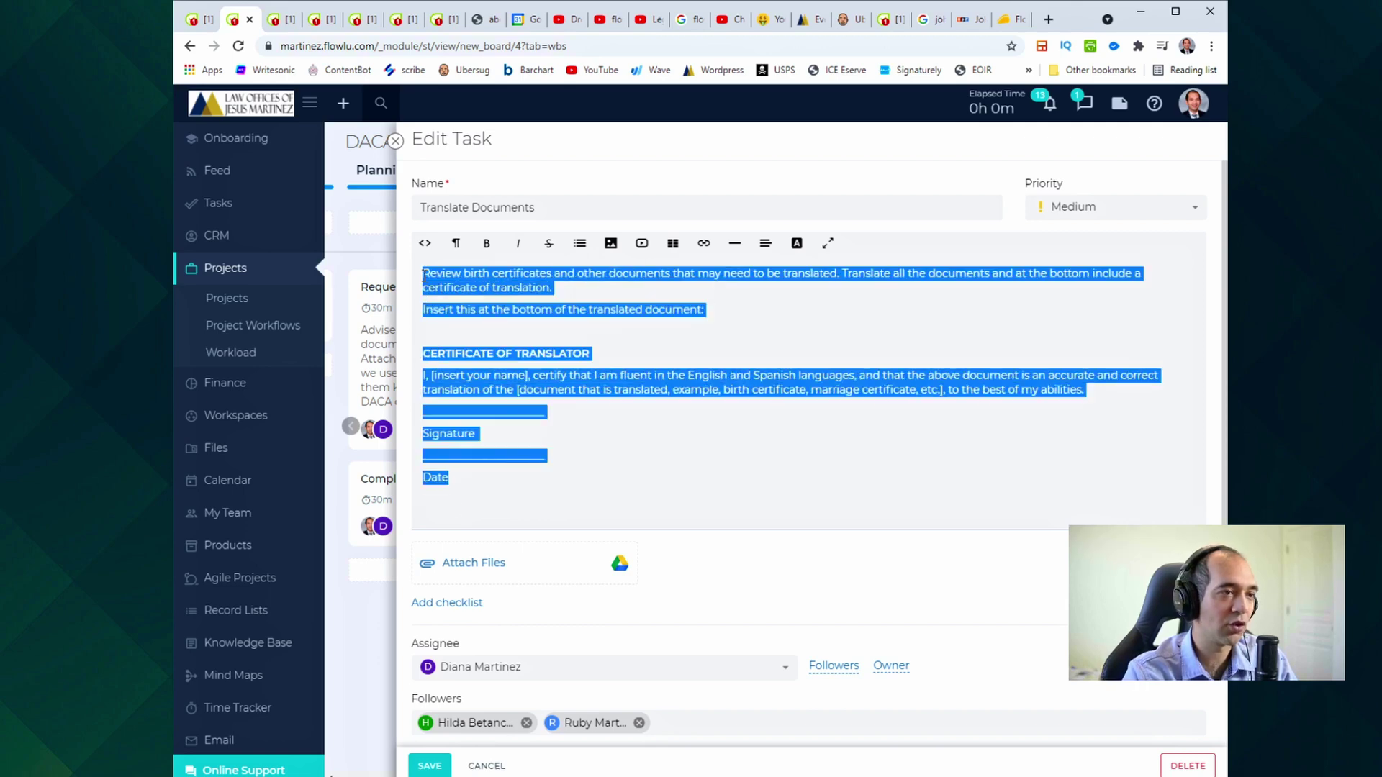
{"action": "left_click", "coordinate": [451, 328]}
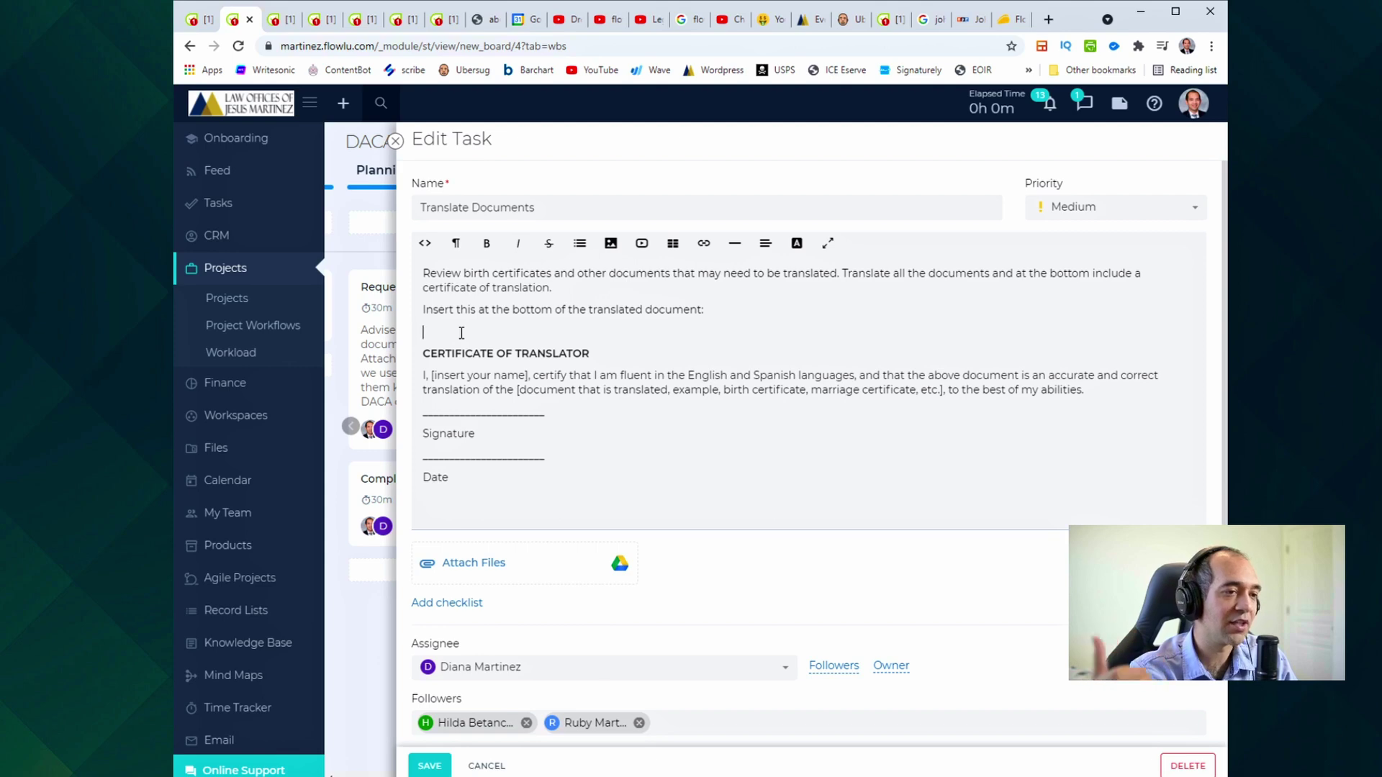
{"action": "left_click", "coordinate": [395, 140]}
Open the Fill out Forms task in the Execution stage, review its USCIS form links, embedded video and checklist, and close it without saving.
{"action": "scroll", "coordinate": [503, 209], "scroll_direction": "down", "scroll_amount": 3}
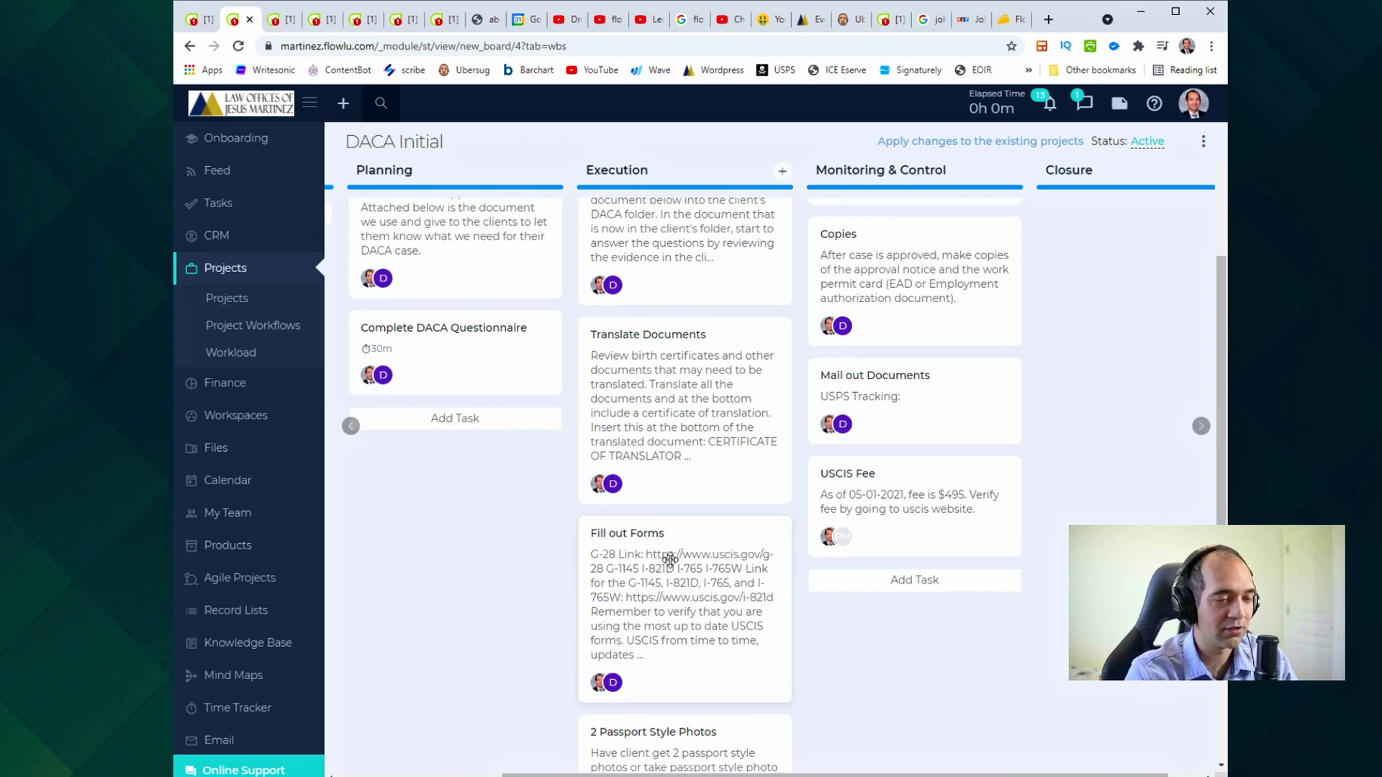
{"action": "left_click", "coordinate": [649, 540]}
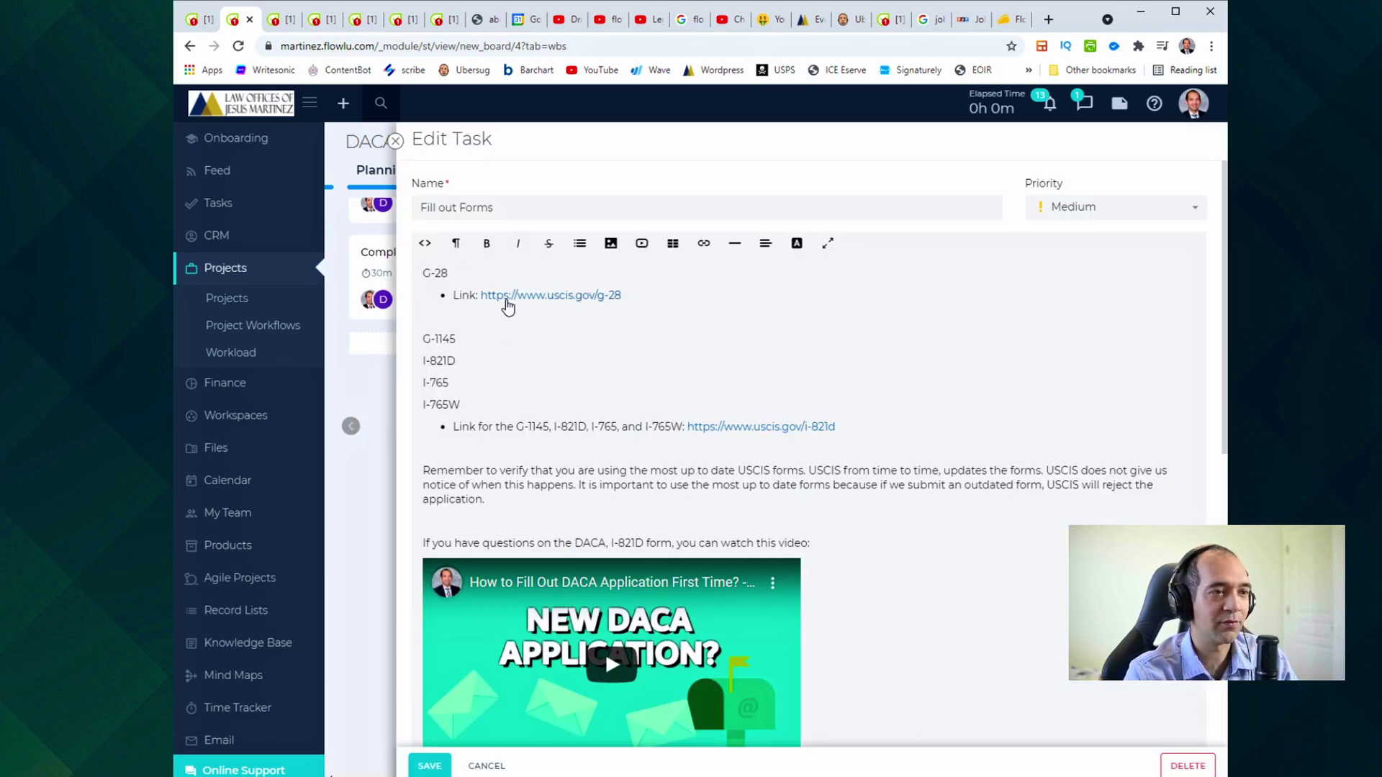
{"action": "scroll", "coordinate": [830, 374], "scroll_direction": "down", "scroll_amount": 7}
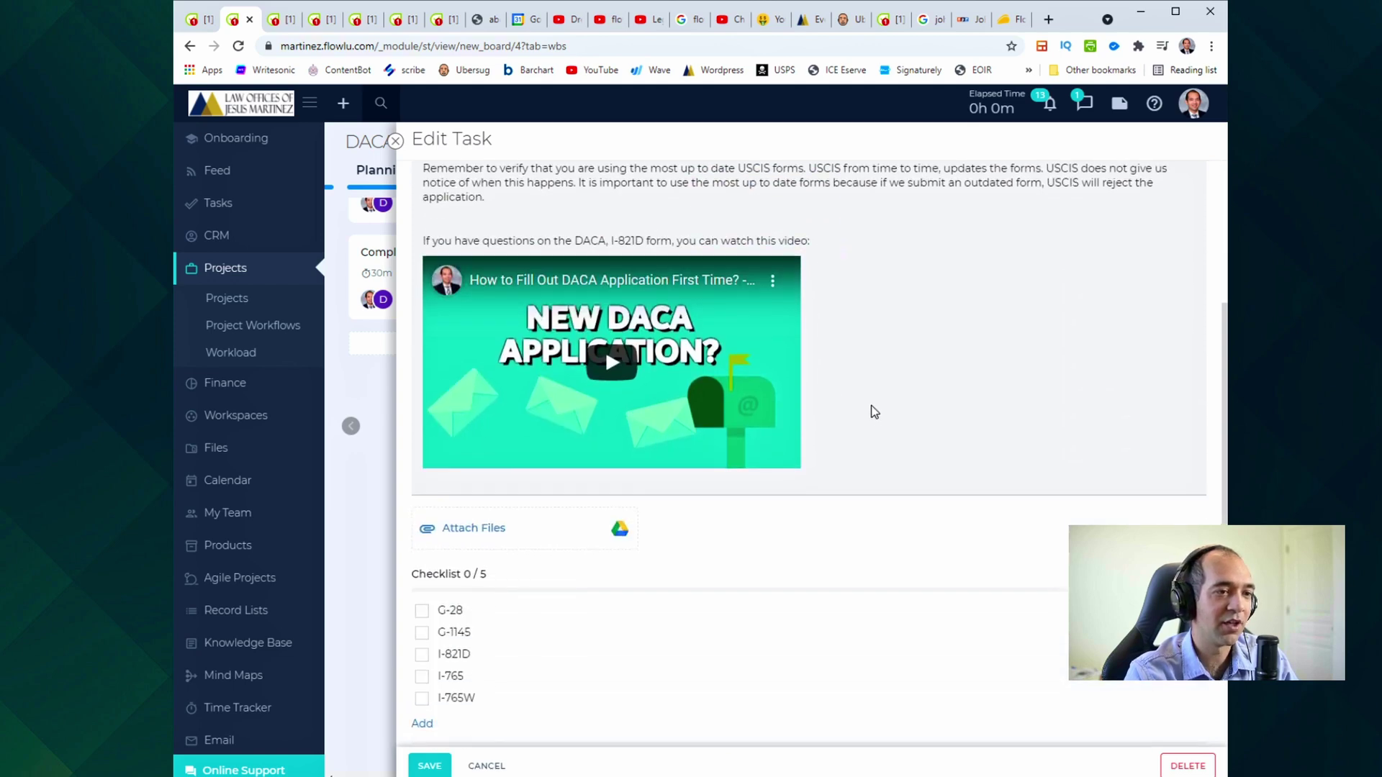
{"action": "scroll", "coordinate": [831, 375], "scroll_direction": "up", "scroll_amount": 3}
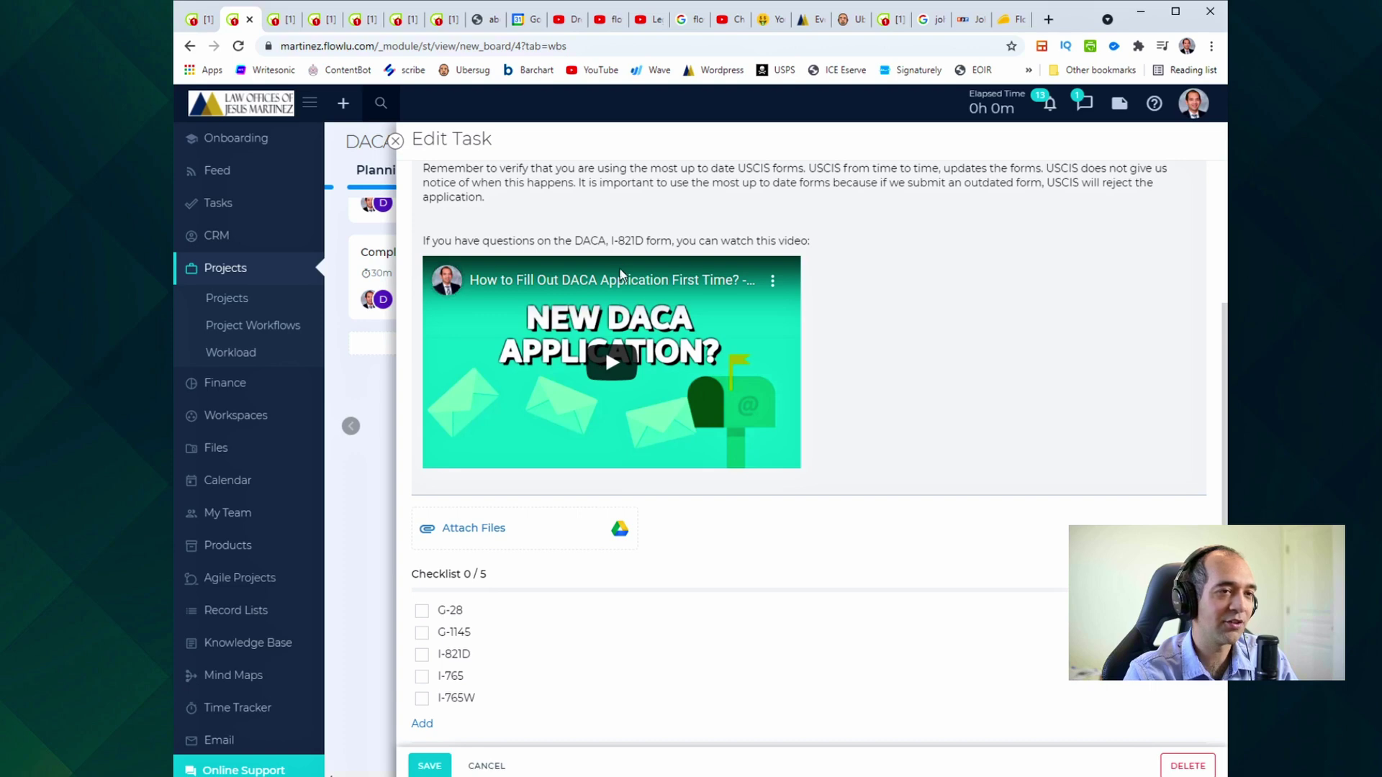
{"action": "scroll", "coordinate": [625, 314], "scroll_direction": "down", "scroll_amount": 2}
{"action": "scroll", "coordinate": [624, 324], "scroll_direction": "down", "scroll_amount": 2}
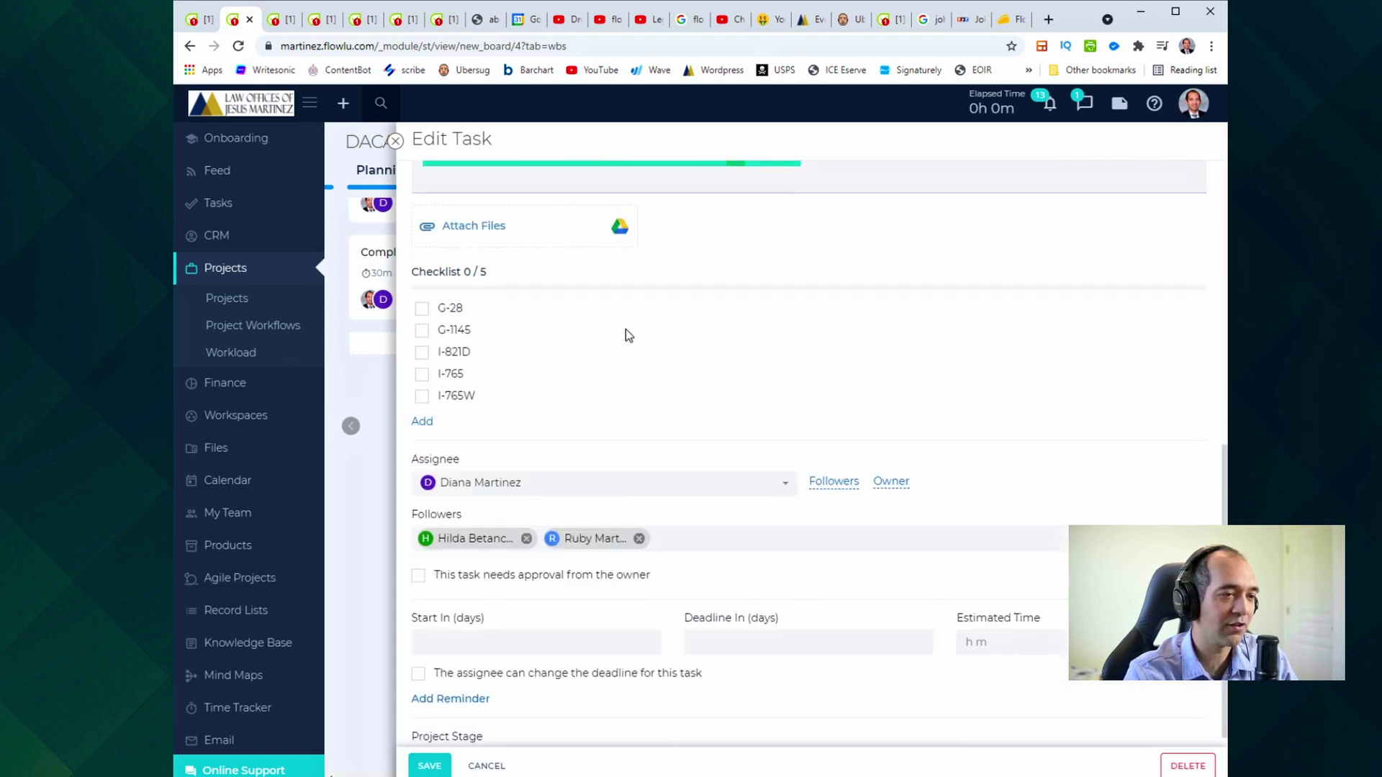
{"action": "scroll", "coordinate": [625, 330], "scroll_direction": "up", "scroll_amount": 4}
{"action": "left_click", "coordinate": [395, 141]}
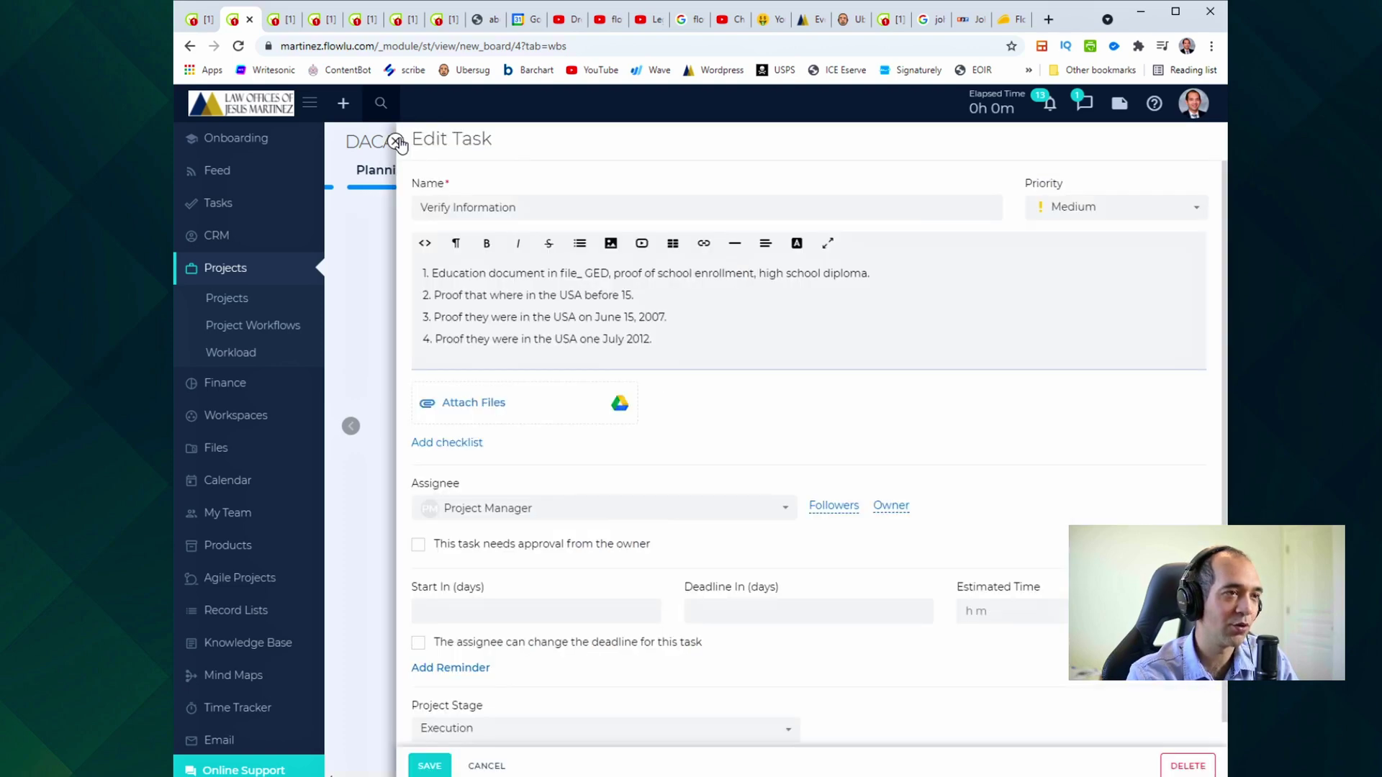
Close the Verify Information task without saving and go to the list of all project workflows.
{"action": "left_click", "coordinate": [395, 141]}
{"action": "scroll", "coordinate": [746, 494], "scroll_direction": "up", "scroll_amount": 5}
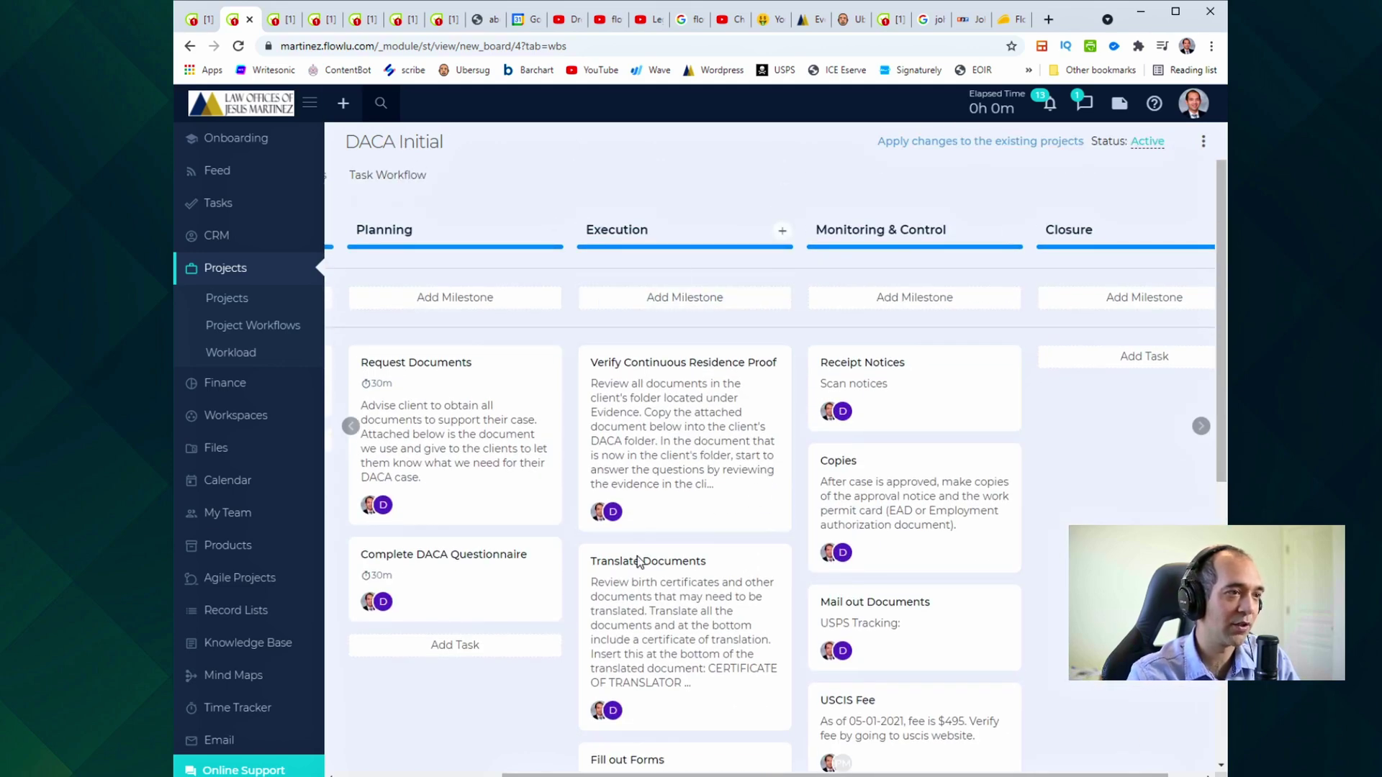
{"action": "left_click", "coordinate": [274, 24]}
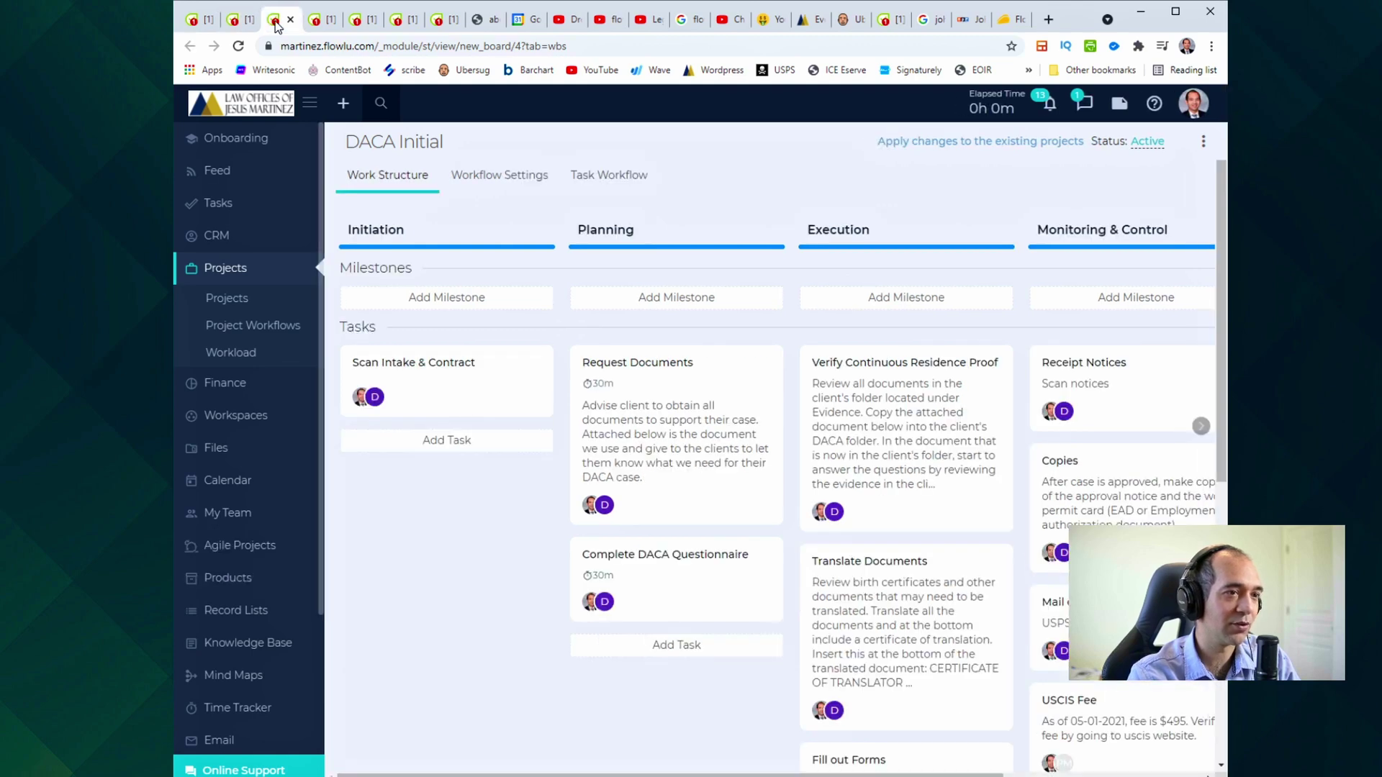
{"action": "left_click", "coordinate": [237, 20]}
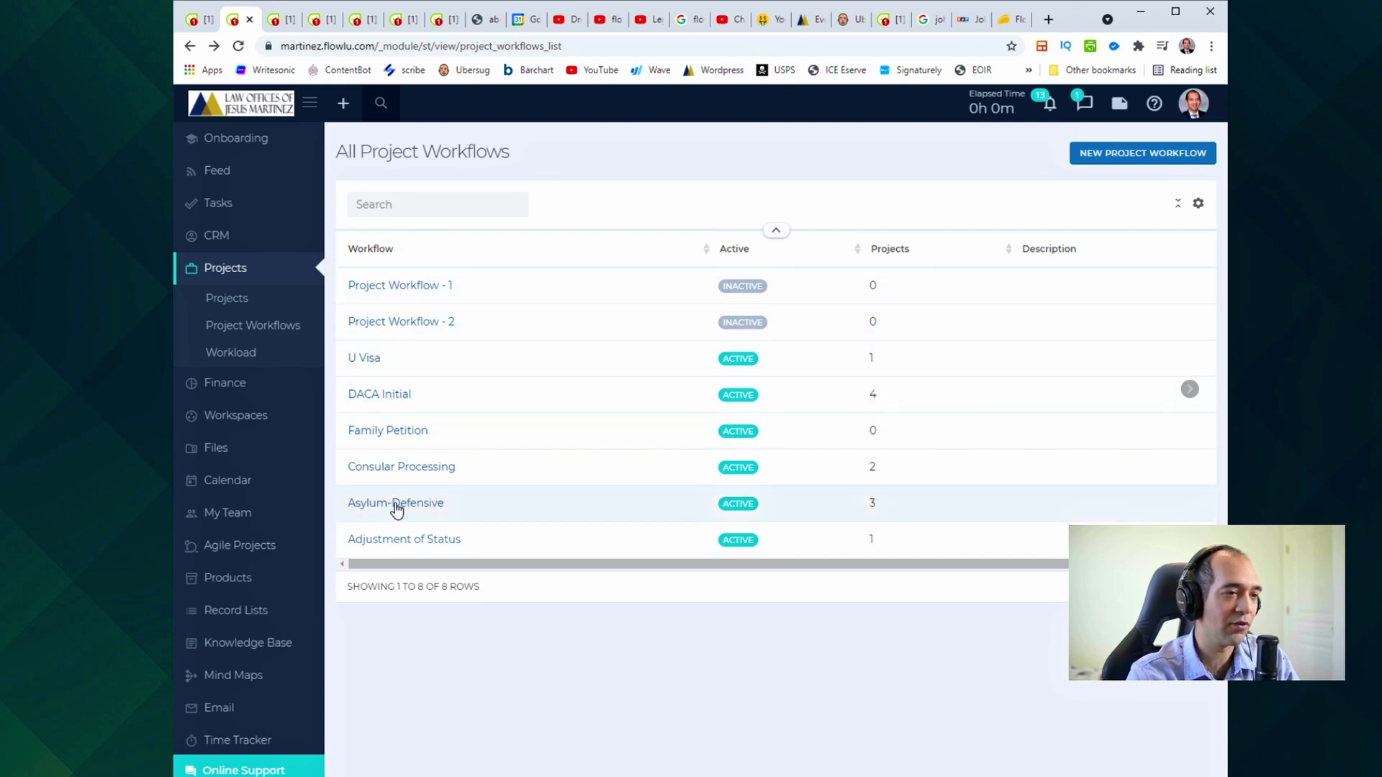
Switch to the CRM contacts and look through the Category options of the new account form without choosing one.
{"action": "key", "text": "ctrl+4"}
{"action": "scroll", "coordinate": [826, 326], "scroll_direction": "up", "scroll_amount": 3}
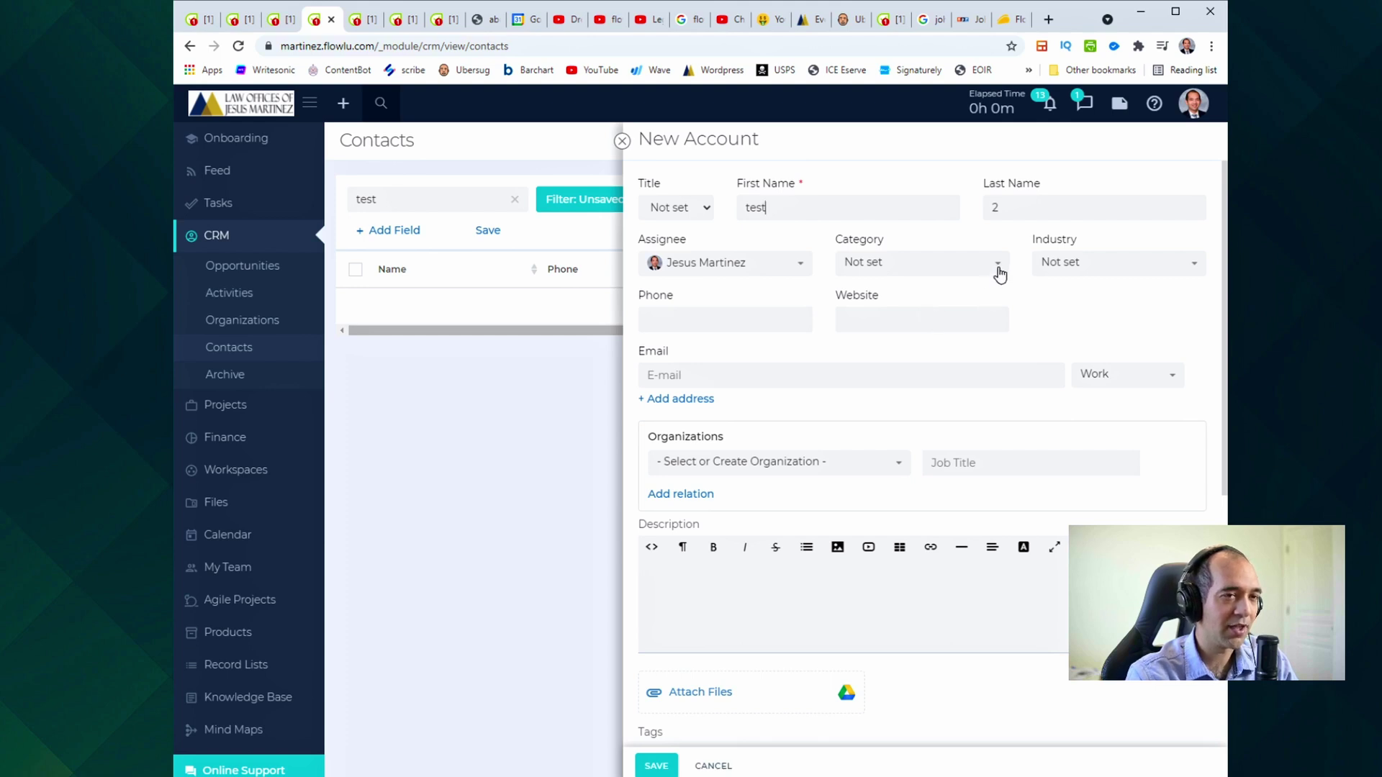
{"action": "left_click", "coordinate": [896, 269]}
{"action": "left_click", "coordinate": [879, 268]}
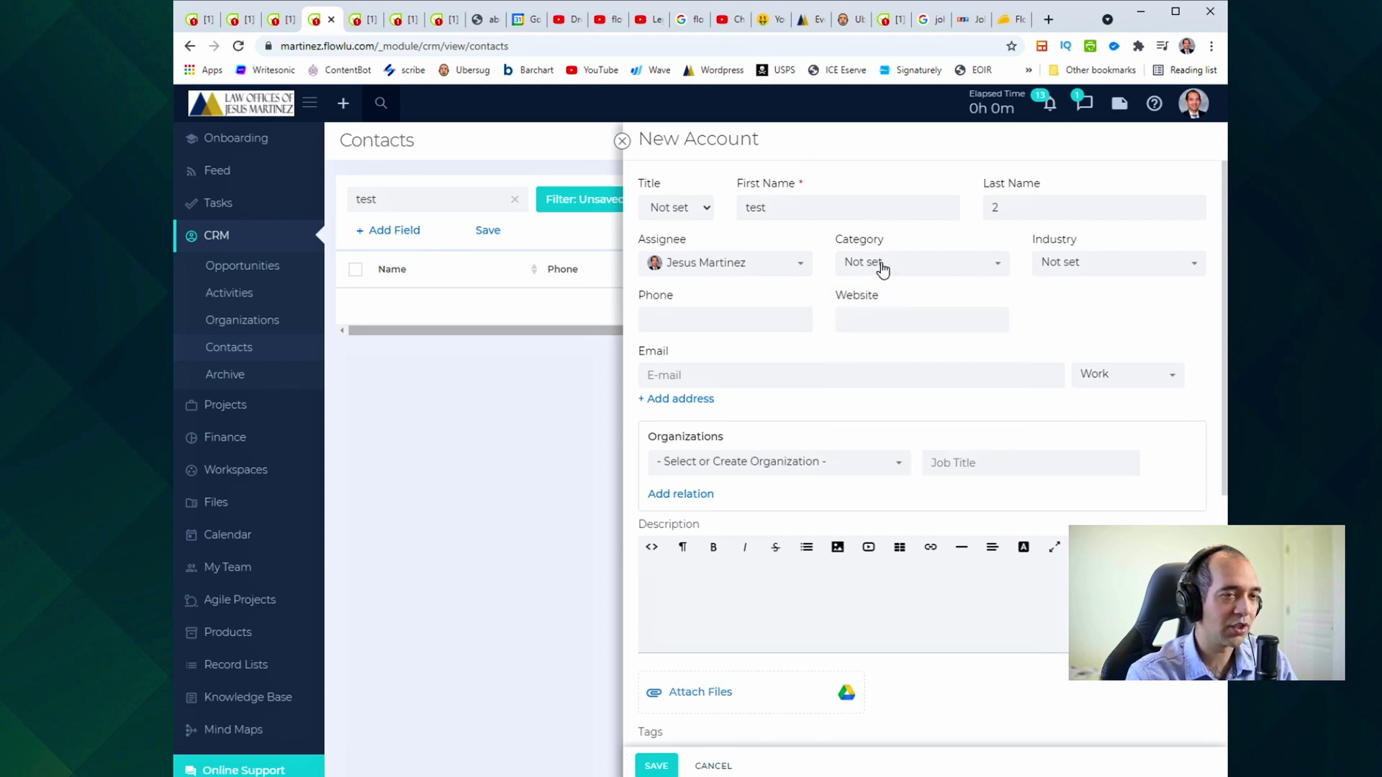
{"action": "left_click", "coordinate": [882, 270]}
{"action": "scroll", "coordinate": [888, 352], "scroll_direction": "down", "scroll_amount": 2}
{"action": "scroll", "coordinate": [887, 352], "scroll_direction": "up", "scroll_amount": 3}
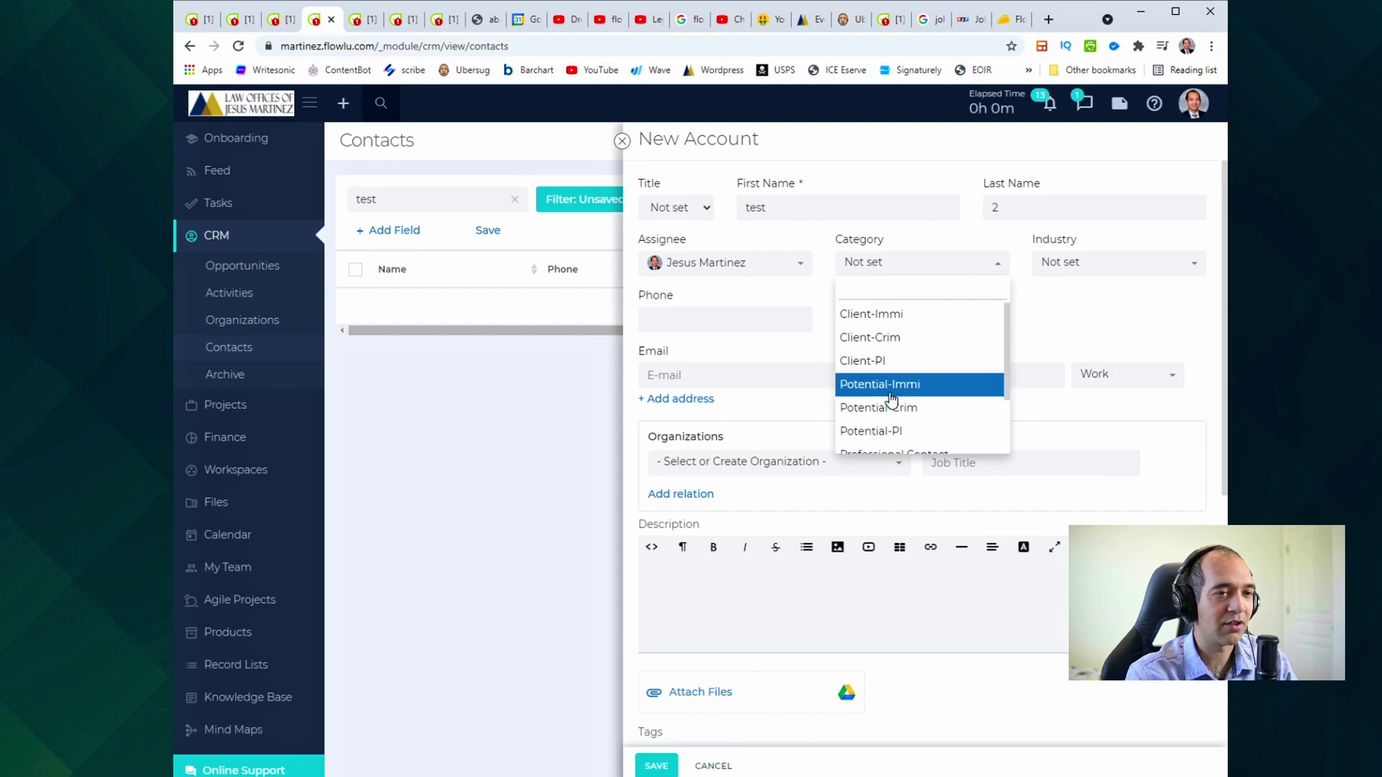
{"action": "scroll", "coordinate": [950, 388], "scroll_direction": "down", "scroll_amount": 3}
{"action": "scroll", "coordinate": [968, 317], "scroll_direction": "up", "scroll_amount": 3}
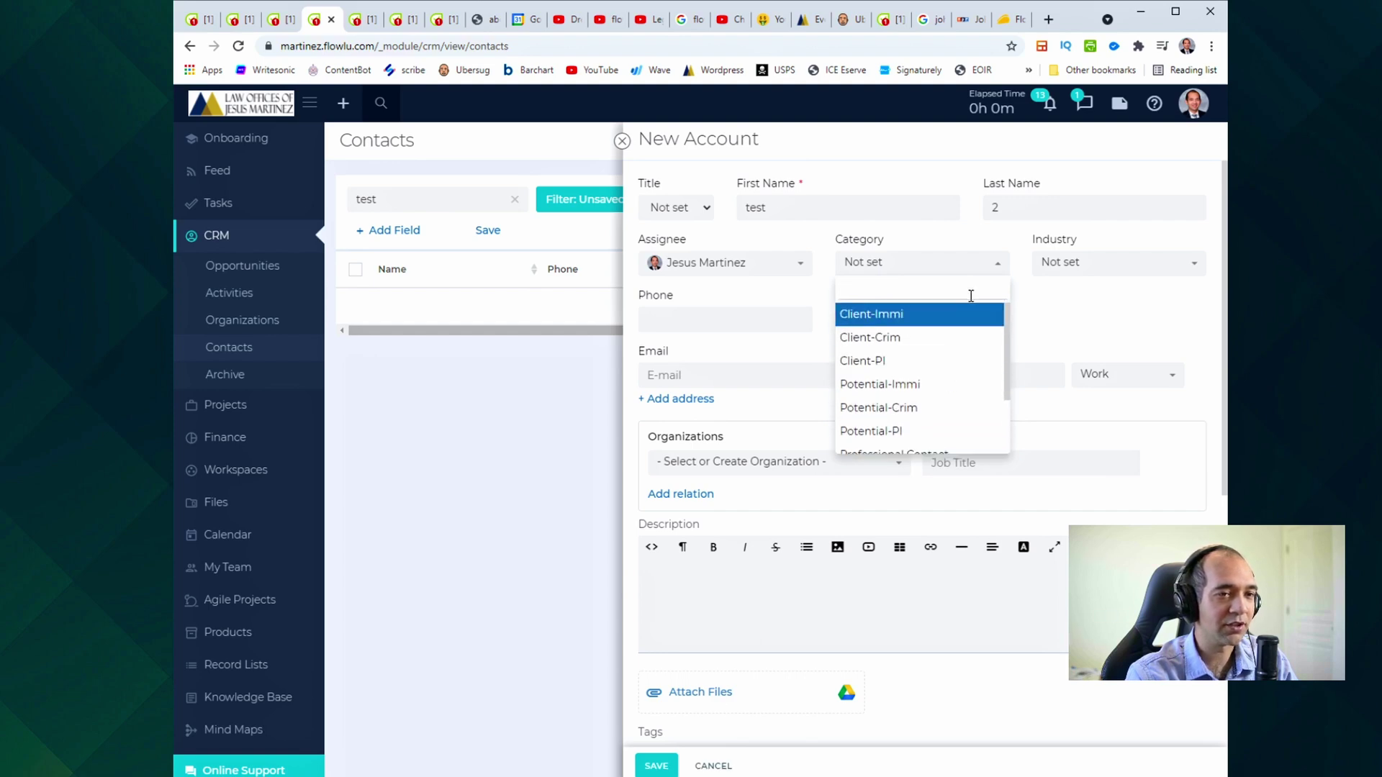
{"action": "left_click", "coordinate": [995, 273]}
{"action": "left_click", "coordinate": [998, 272]}
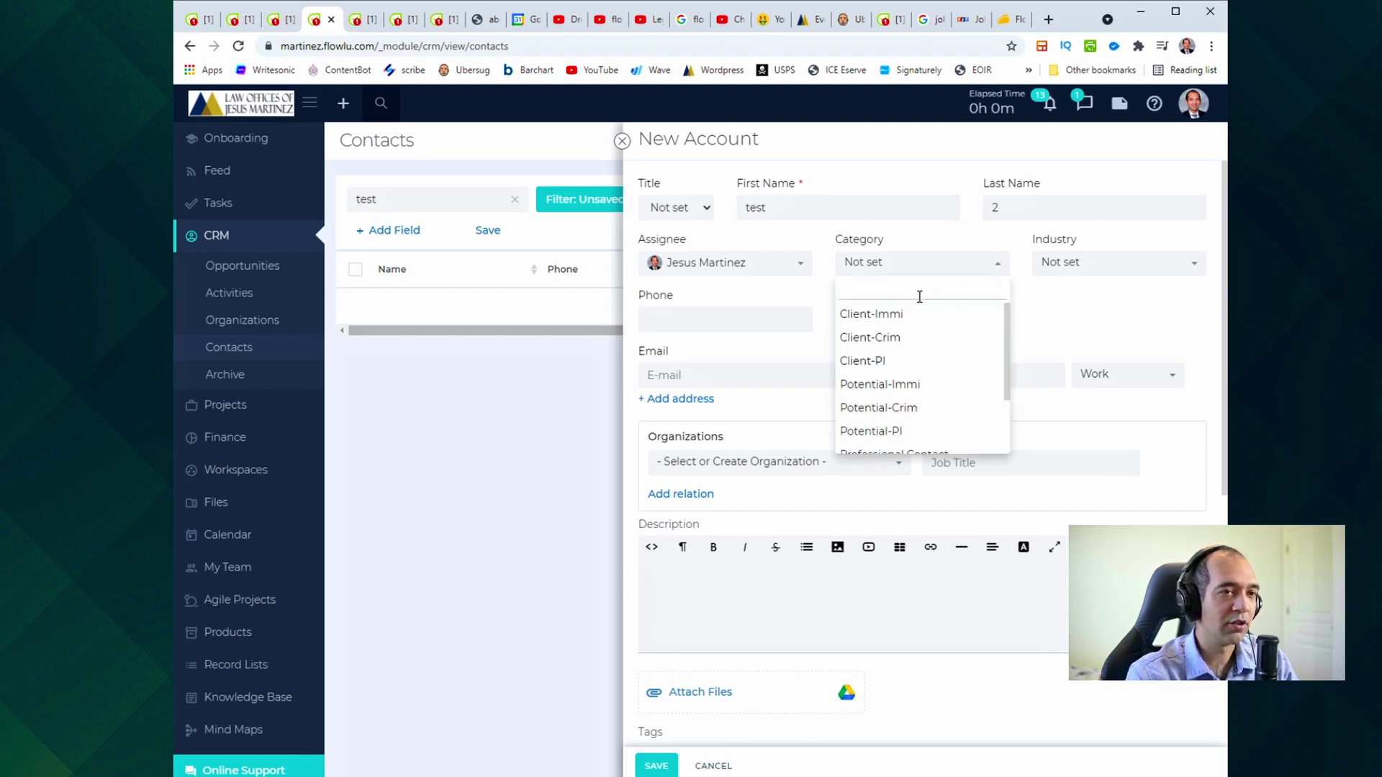
{"action": "left_click", "coordinate": [896, 262]}
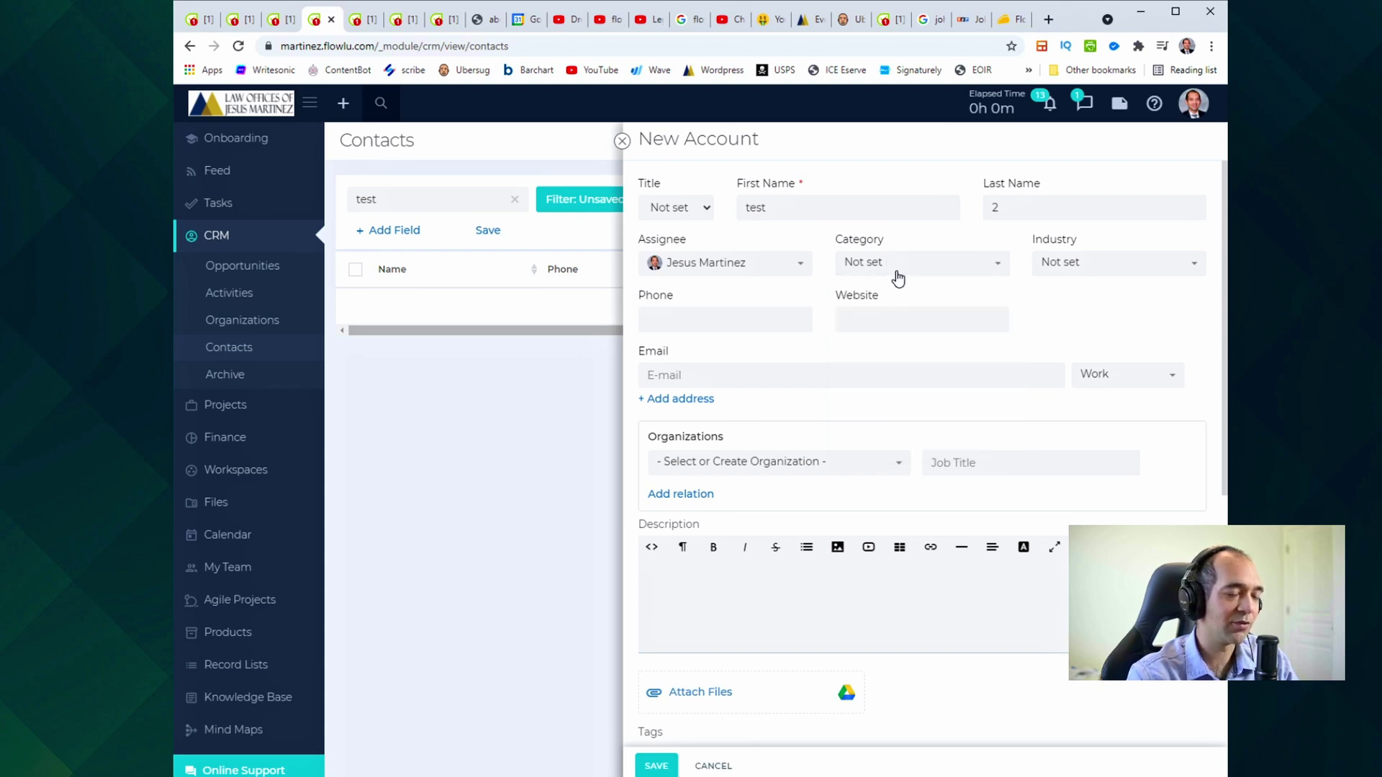
Go through the client, potential, Professional Contact, Other and Limited Scope categories down to Client-Family, leaving the new account's Category unset.
{"action": "left_click", "coordinate": [899, 273]}
{"action": "scroll", "coordinate": [894, 360], "scroll_direction": "down", "scroll_amount": 3}
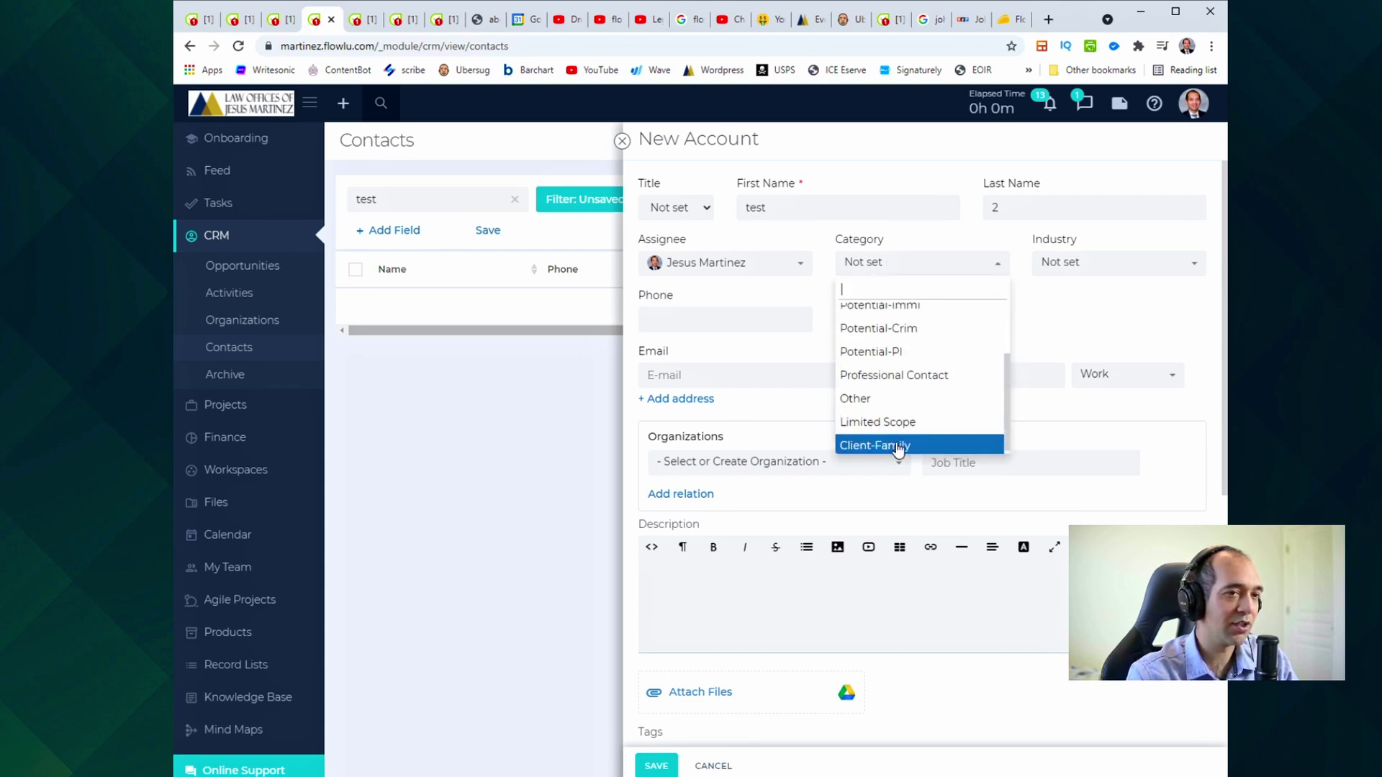
{"action": "scroll", "coordinate": [895, 345], "scroll_direction": "up", "scroll_amount": 3}
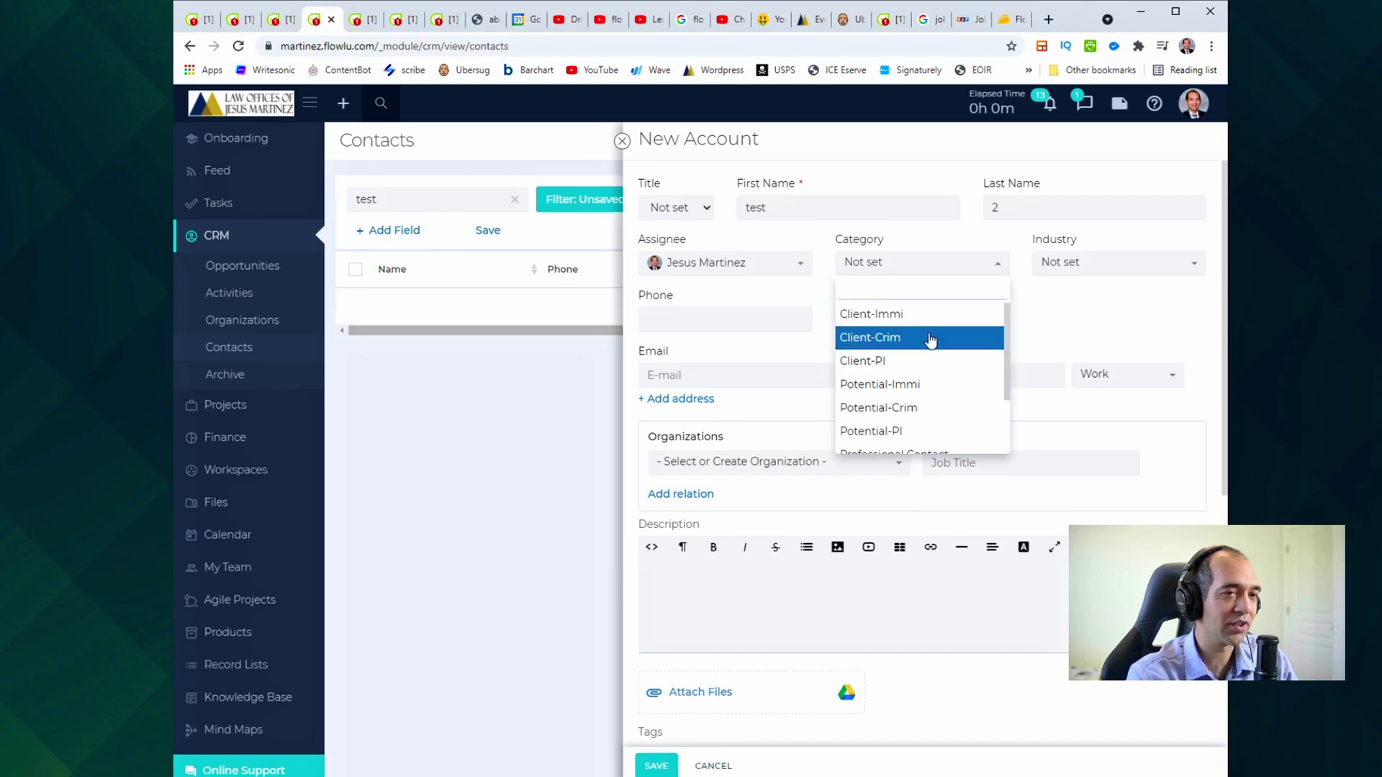
{"action": "scroll", "coordinate": [929, 324], "scroll_direction": "down", "scroll_amount": 1}
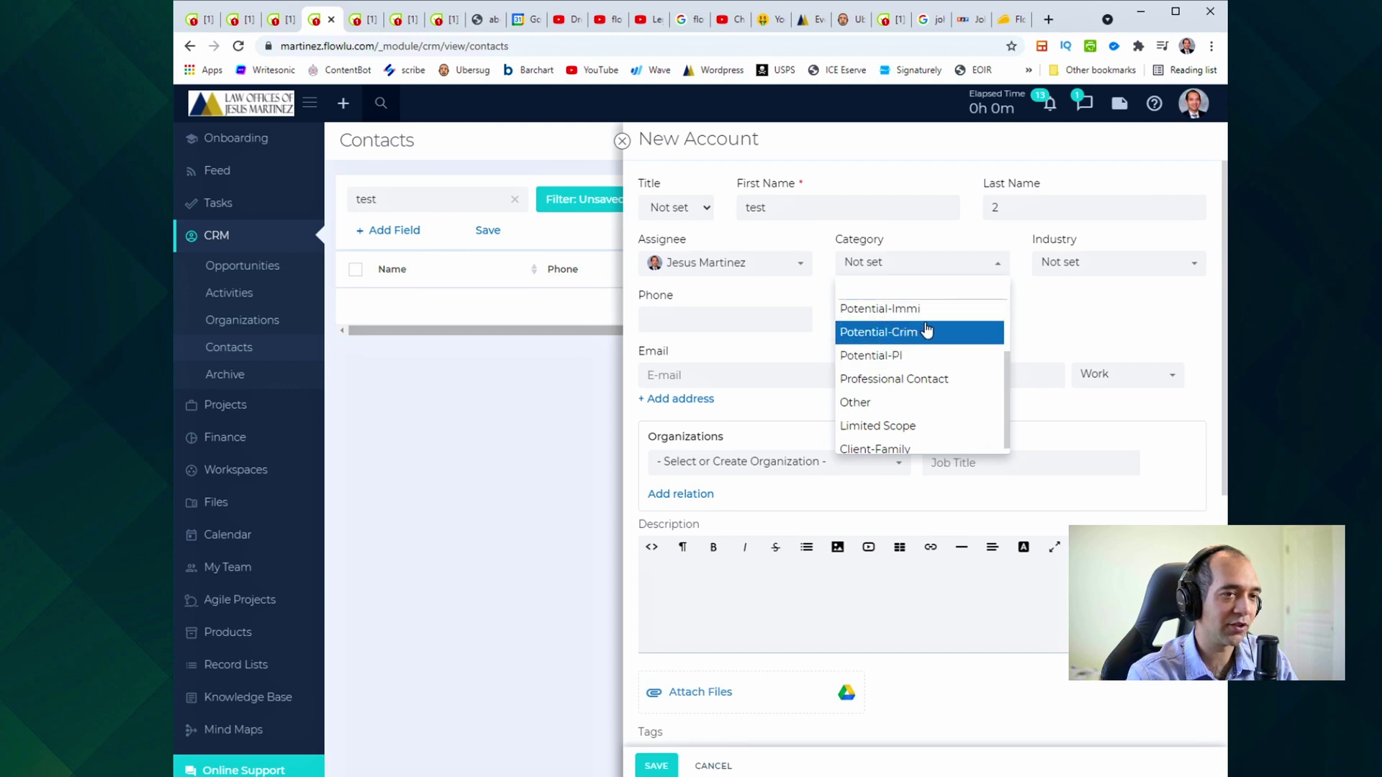
{"action": "scroll", "coordinate": [903, 327], "scroll_direction": "down", "scroll_amount": 1}
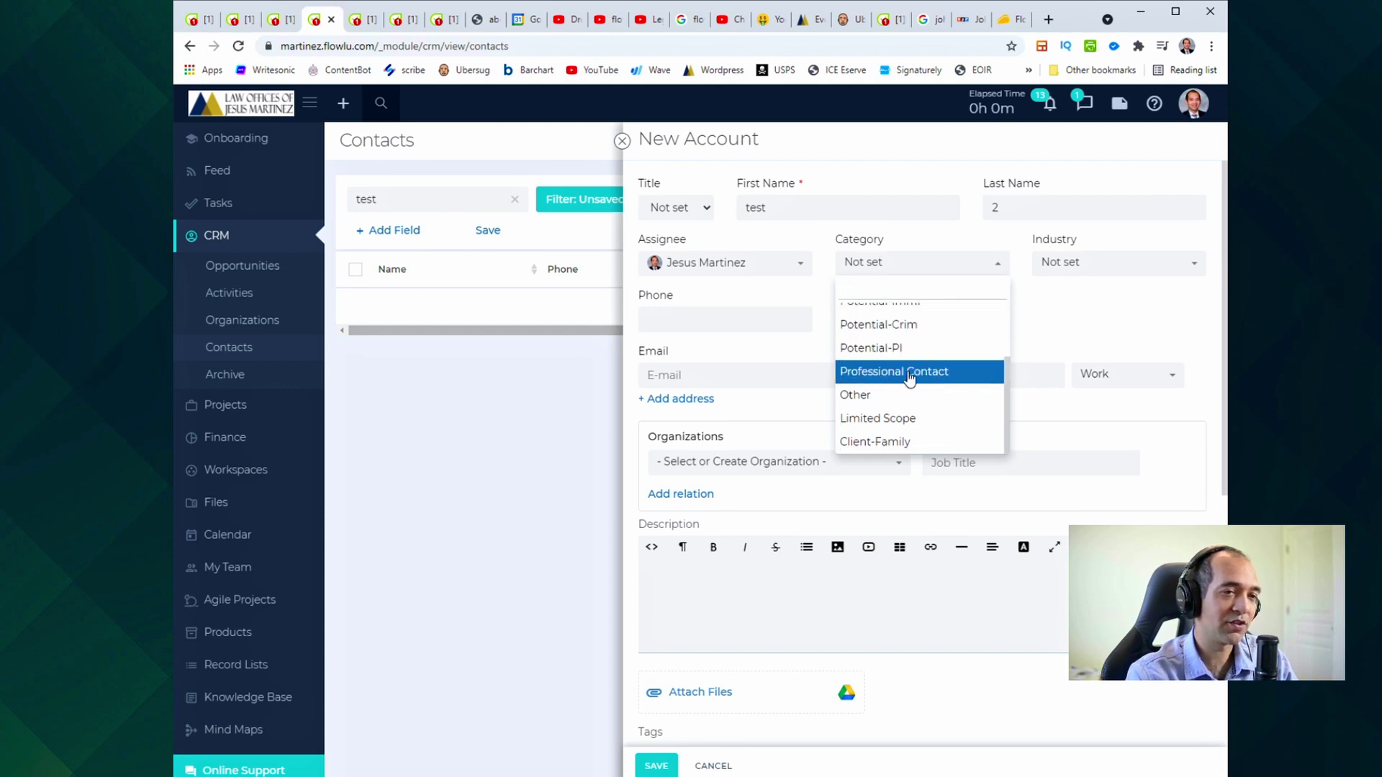
{"action": "scroll", "coordinate": [908, 353], "scroll_direction": "up", "scroll_amount": 3}
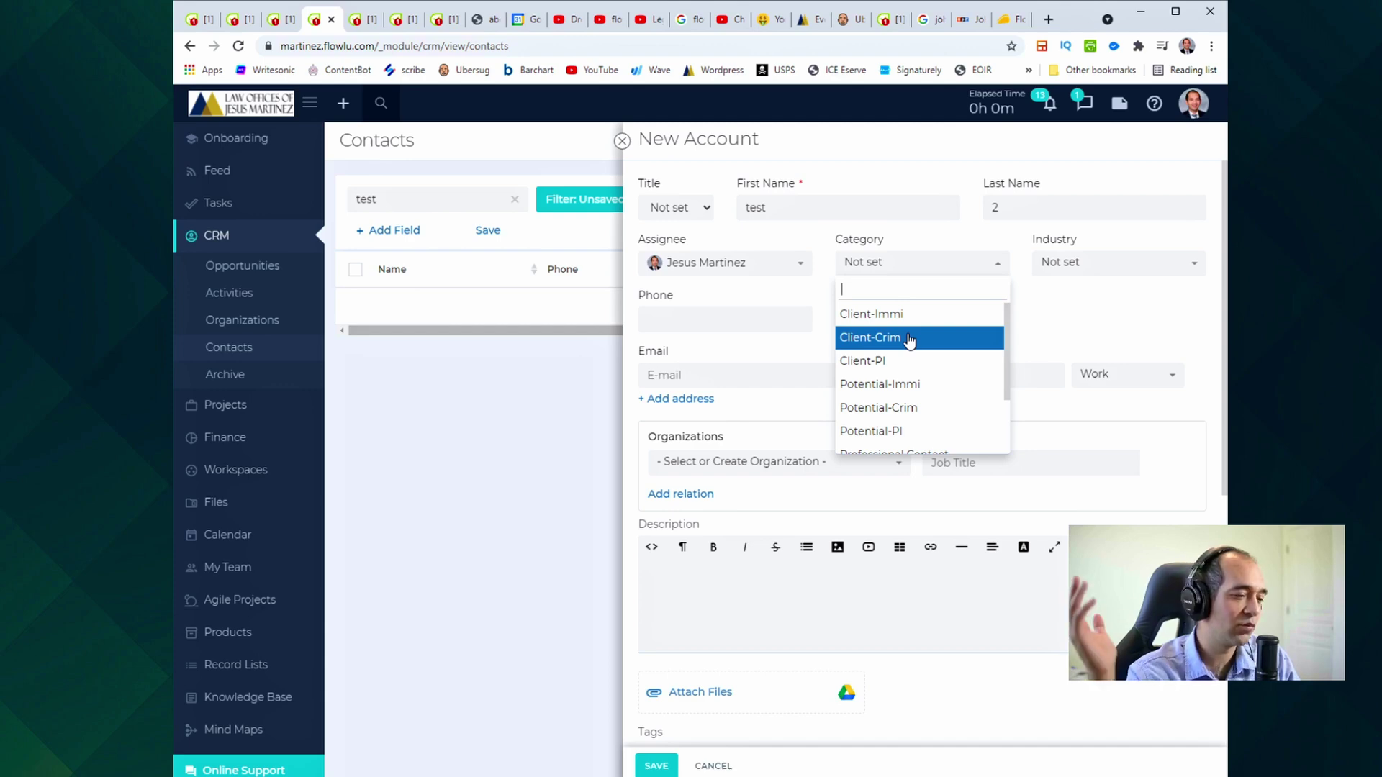
{"action": "left_click", "coordinate": [910, 271]}
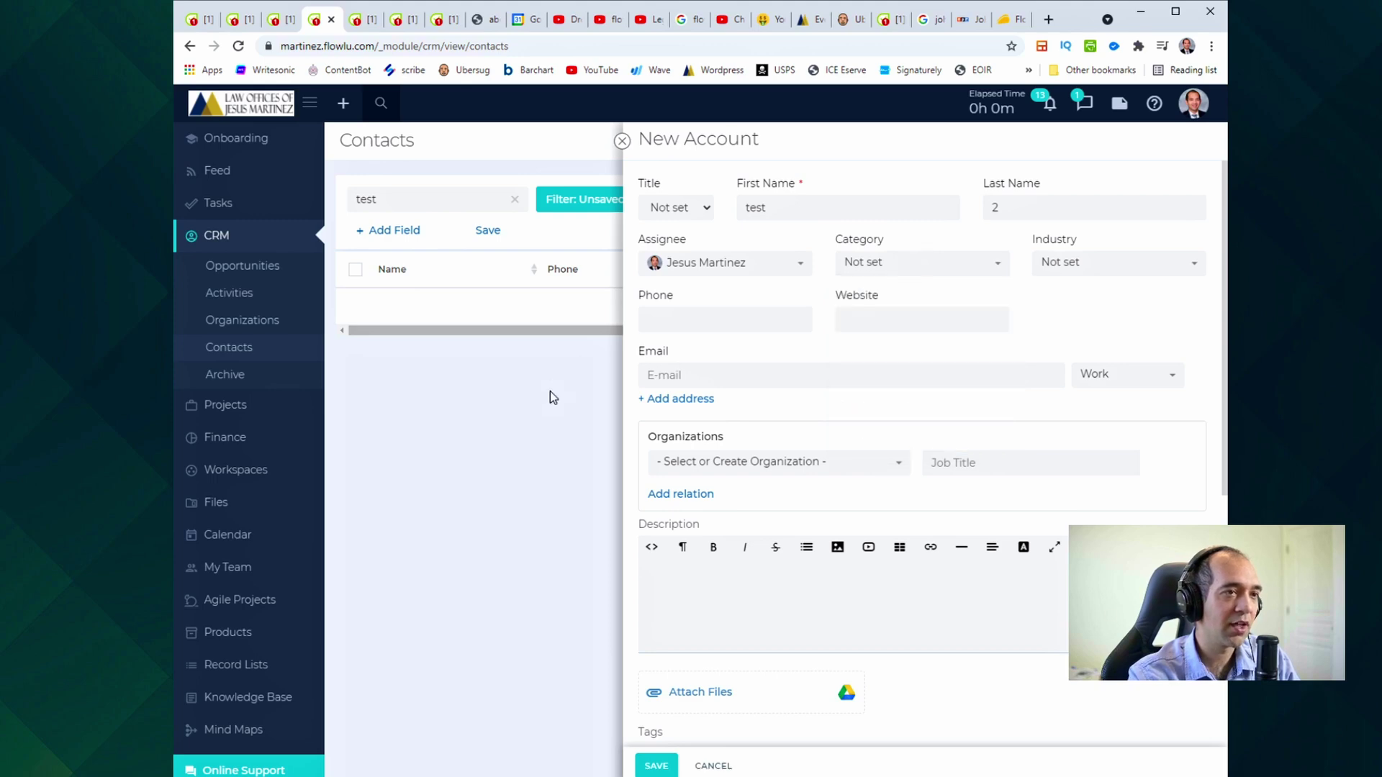
Show the new account's custom fields and highlight the Alien Number label for review, leaving its field empty.
{"action": "scroll", "coordinate": [777, 297], "scroll_direction": "down", "scroll_amount": 3}
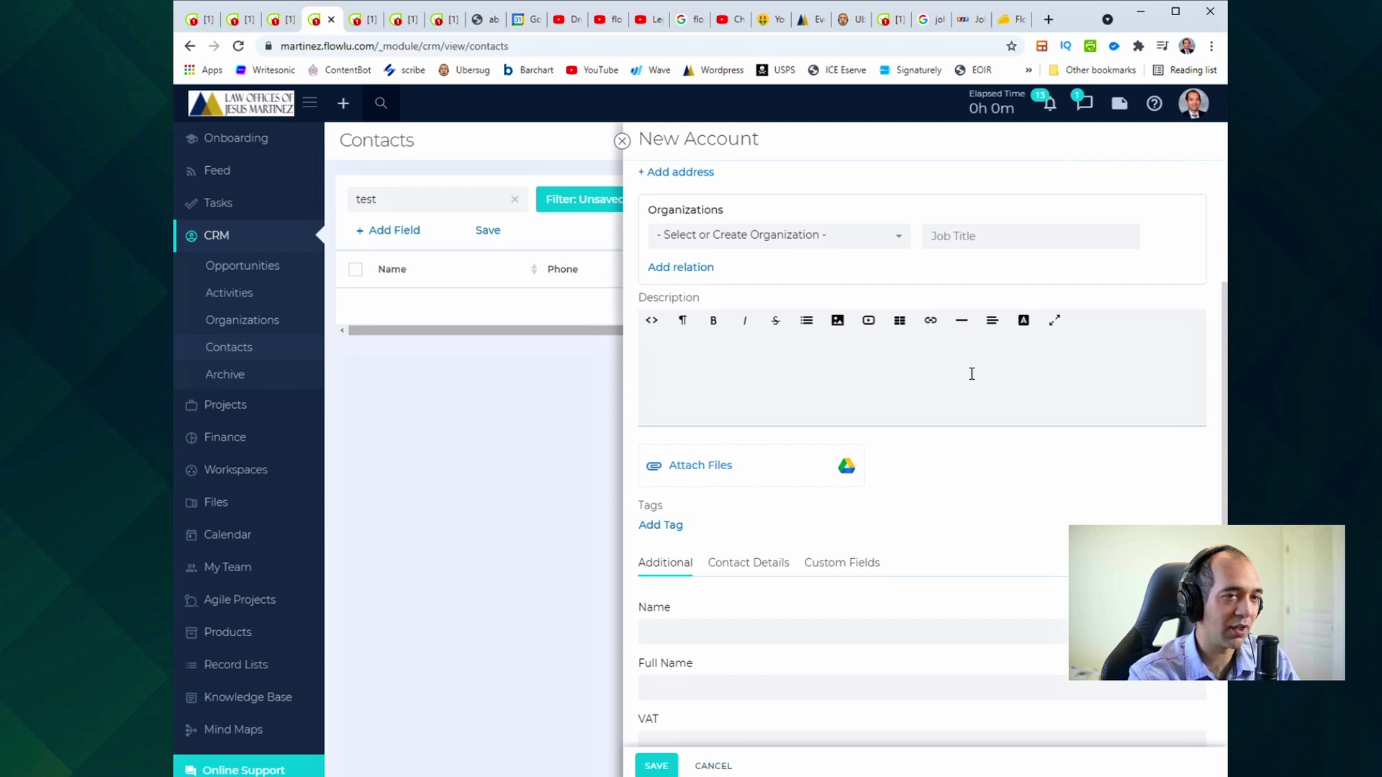
{"action": "scroll", "coordinate": [978, 372], "scroll_direction": "up", "scroll_amount": 3}
{"action": "scroll", "coordinate": [880, 395], "scroll_direction": "down", "scroll_amount": 7}
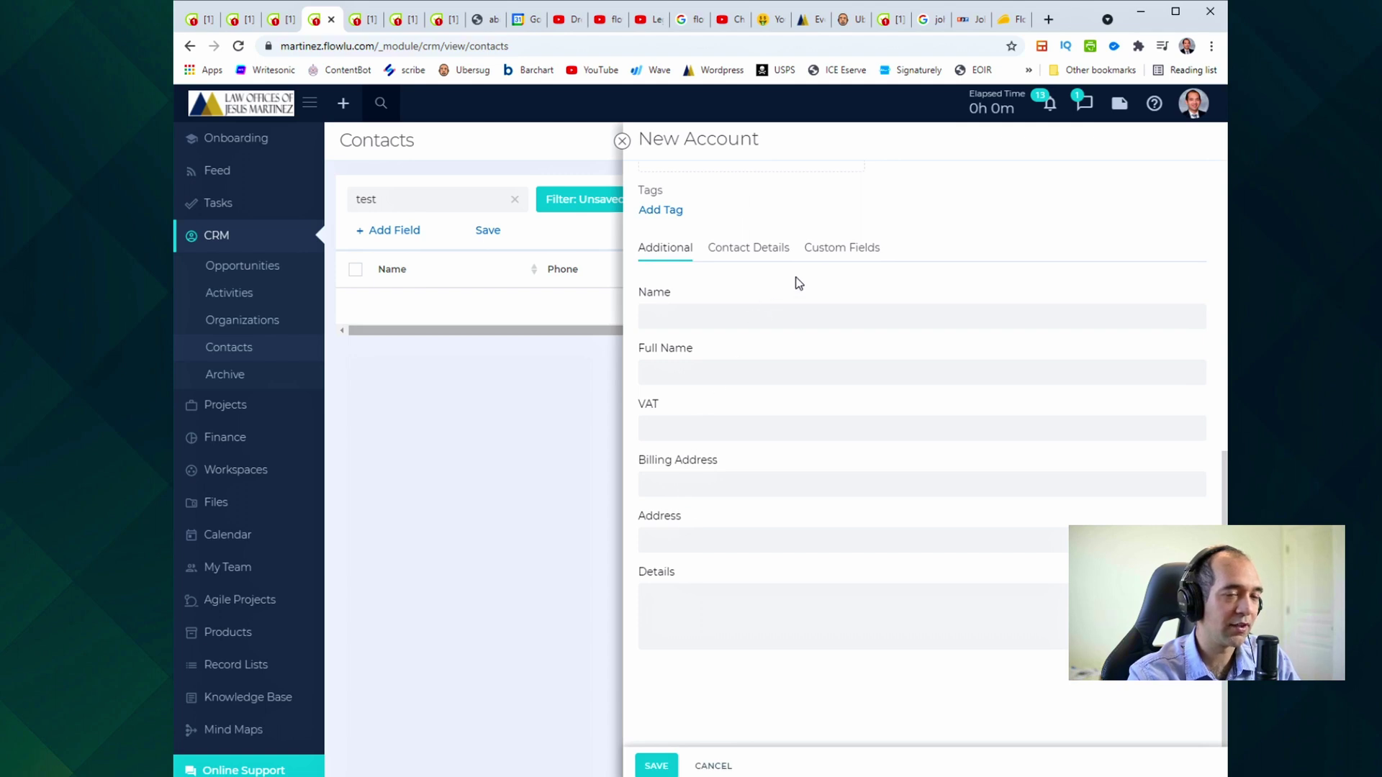
{"action": "left_click", "coordinate": [834, 252]}
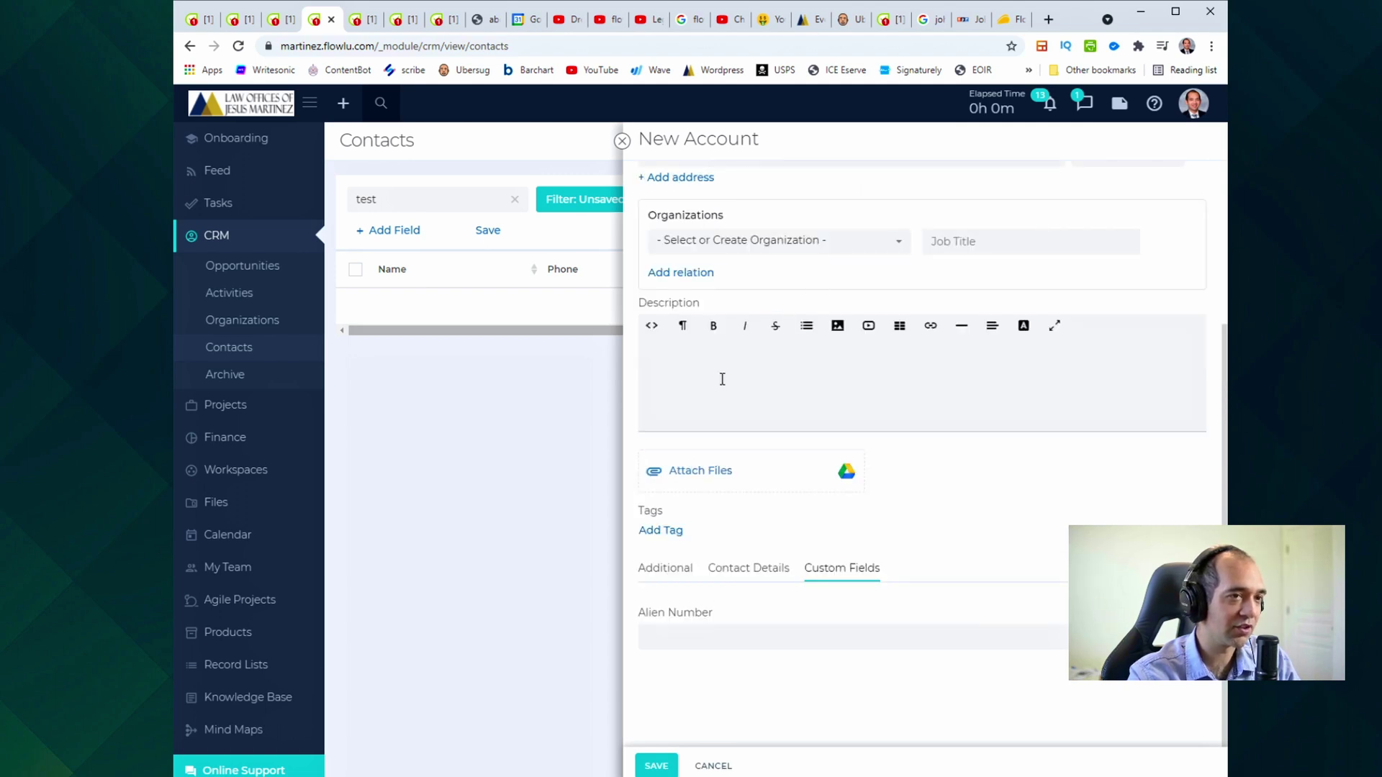
{"action": "scroll", "coordinate": [754, 402], "scroll_direction": "up", "scroll_amount": 3}
{"action": "scroll", "coordinate": [777, 446], "scroll_direction": "down", "scroll_amount": 3}
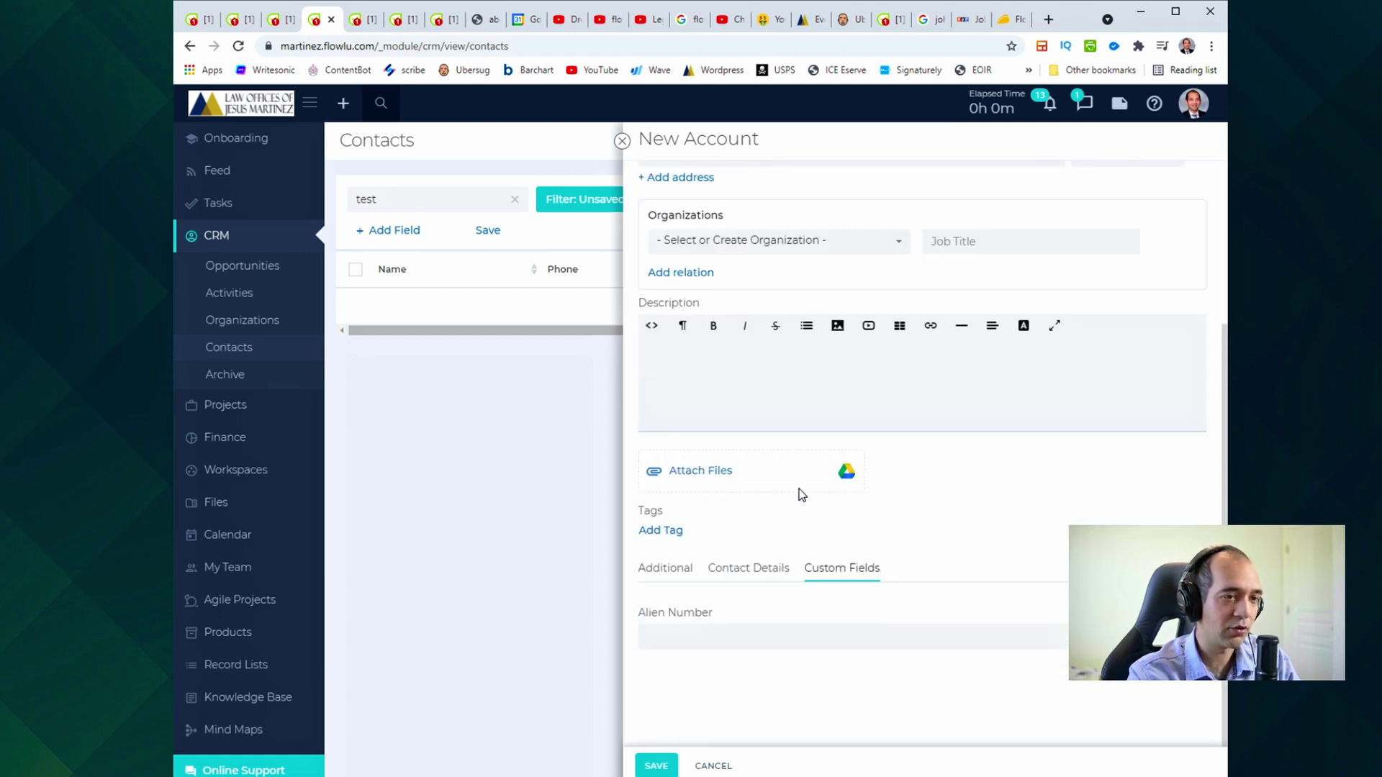
{"action": "triple_click", "coordinate": [700, 612]}
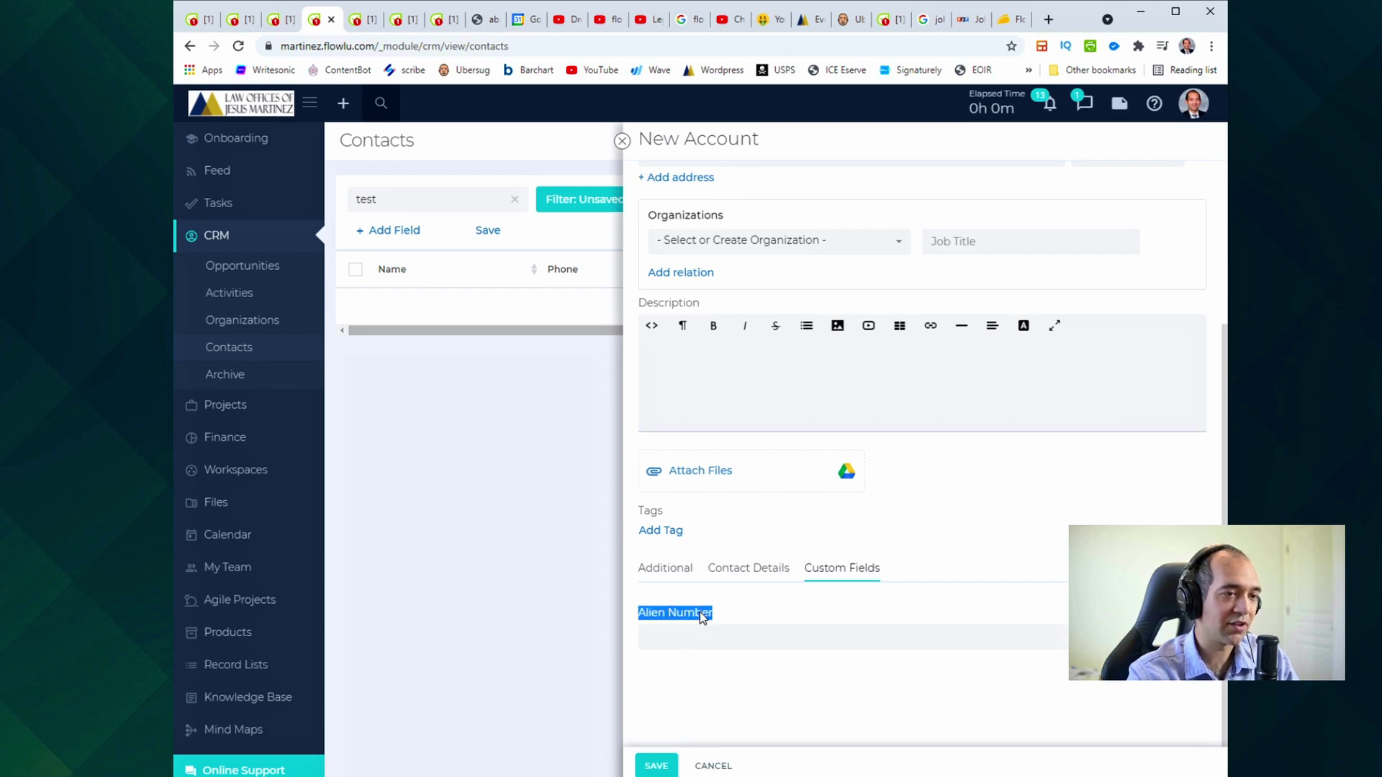
{"action": "left_click", "coordinate": [690, 629]}
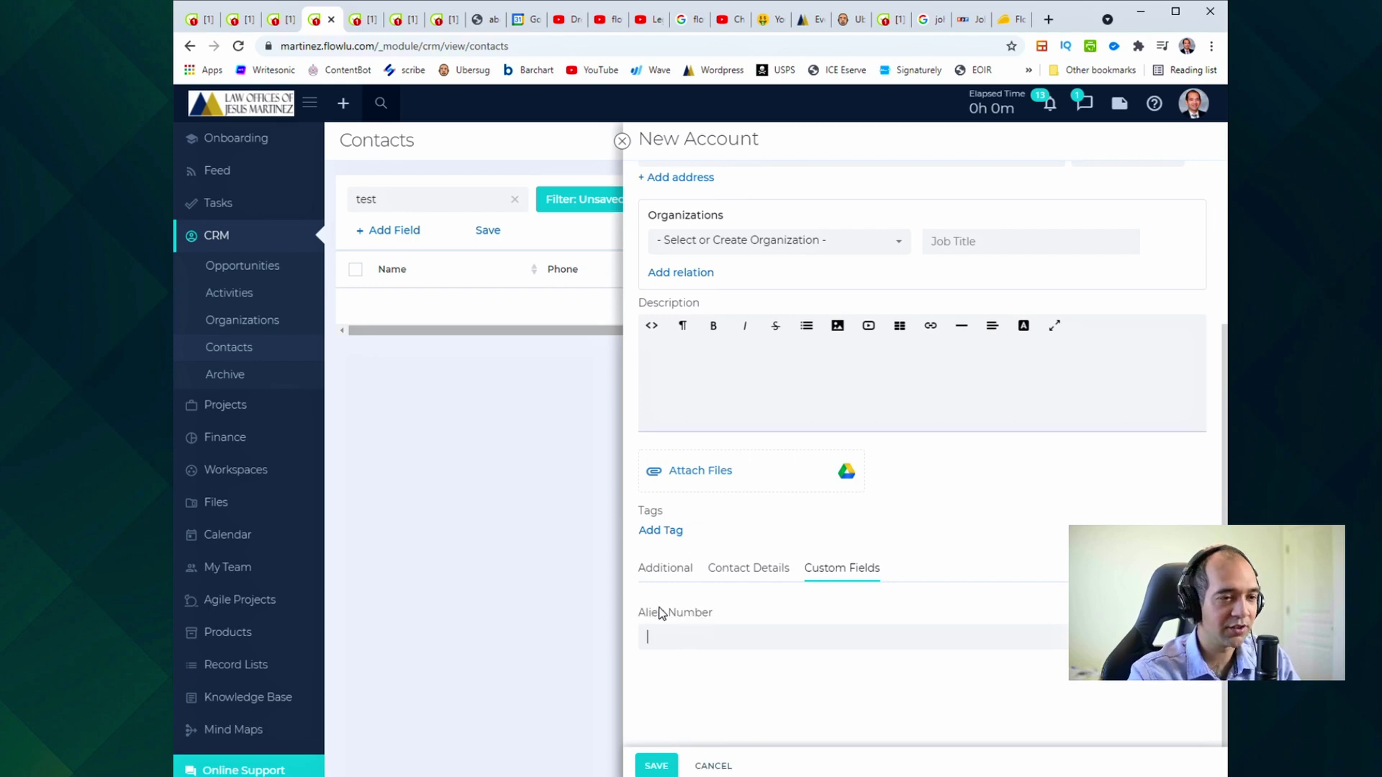
{"action": "triple_click", "coordinate": [661, 613]}
{"action": "left_click", "coordinate": [690, 633]}
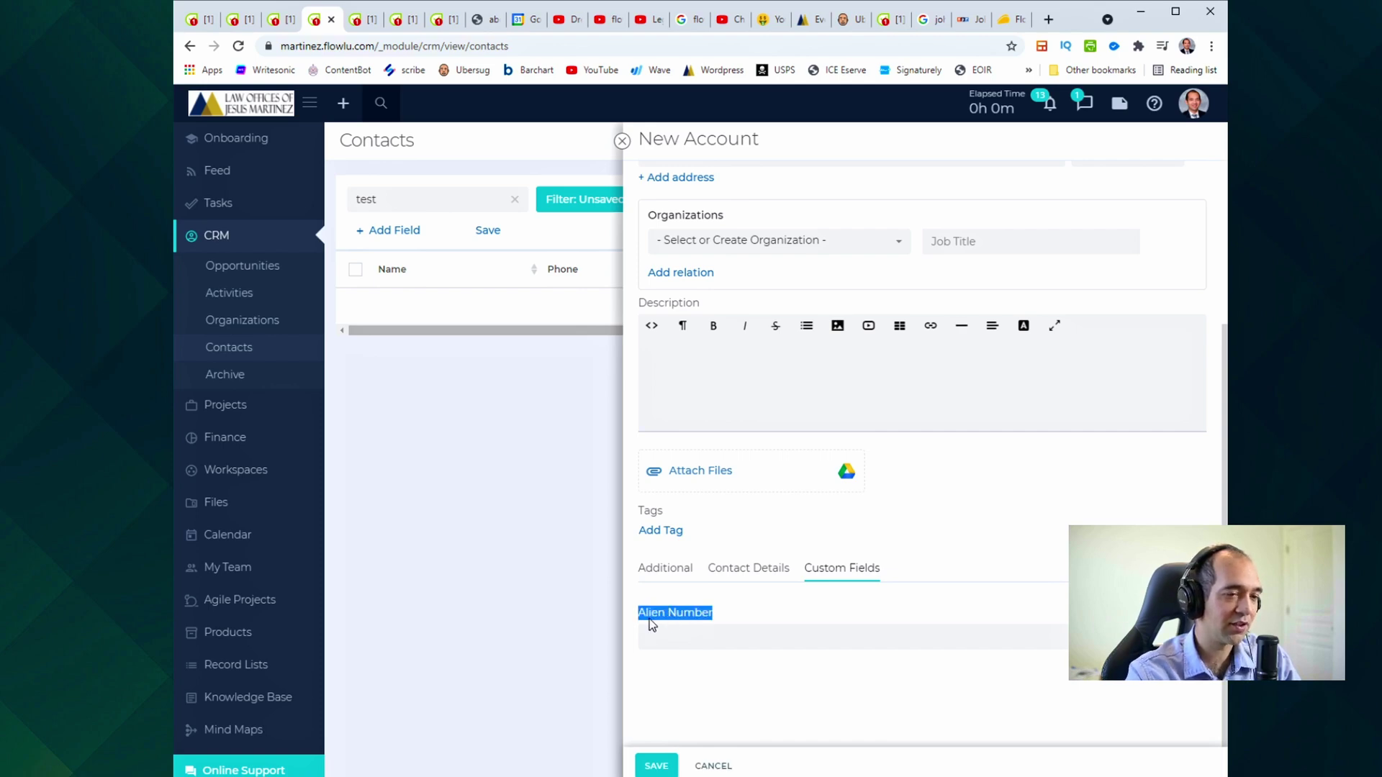
{"action": "left_click", "coordinate": [659, 632]}
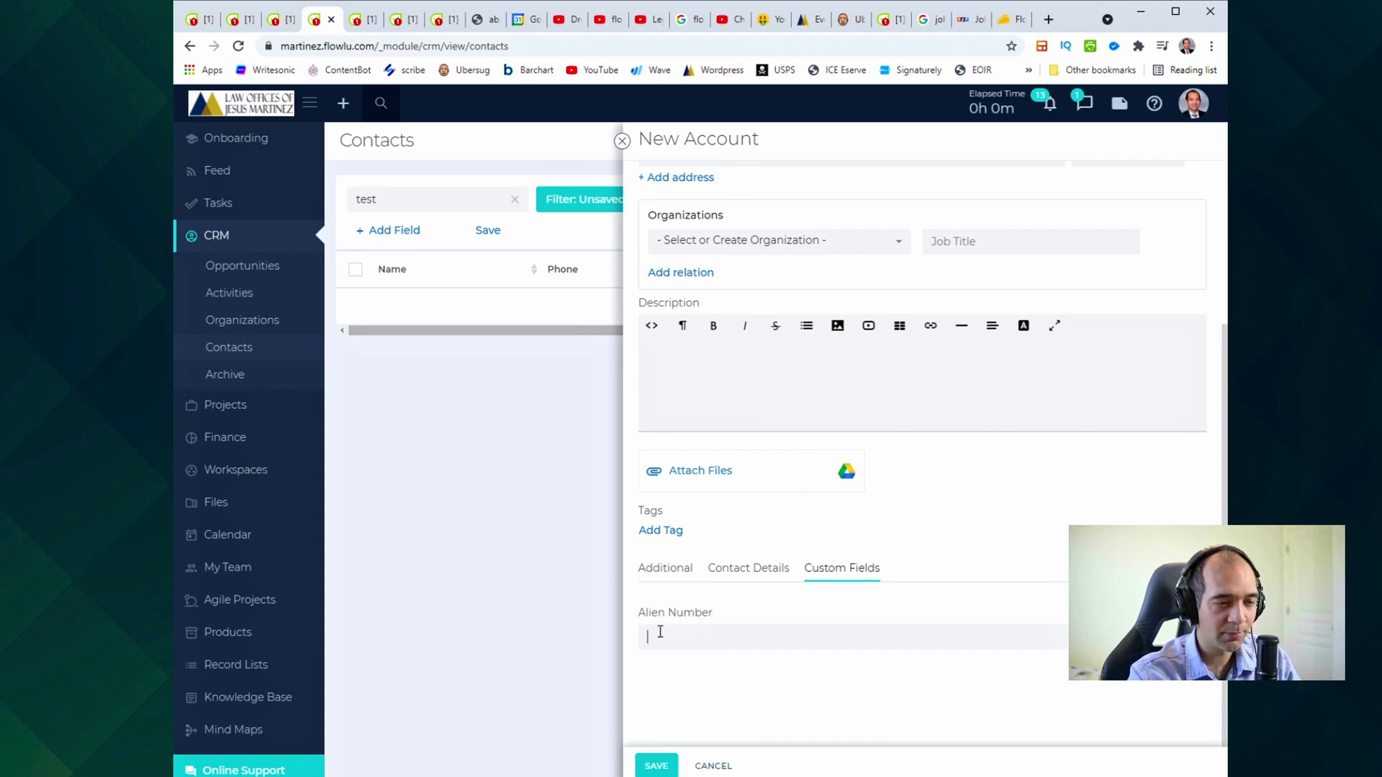
Show the new account's Additional fields and highlight the Details, Billing Address, Full Name and Name labels for review.
{"action": "left_click", "coordinate": [666, 572]}
{"action": "scroll", "coordinate": [669, 590], "scroll_direction": "down", "scroll_amount": 4}
{"action": "scroll", "coordinate": [677, 626], "scroll_direction": "up", "scroll_amount": 3}
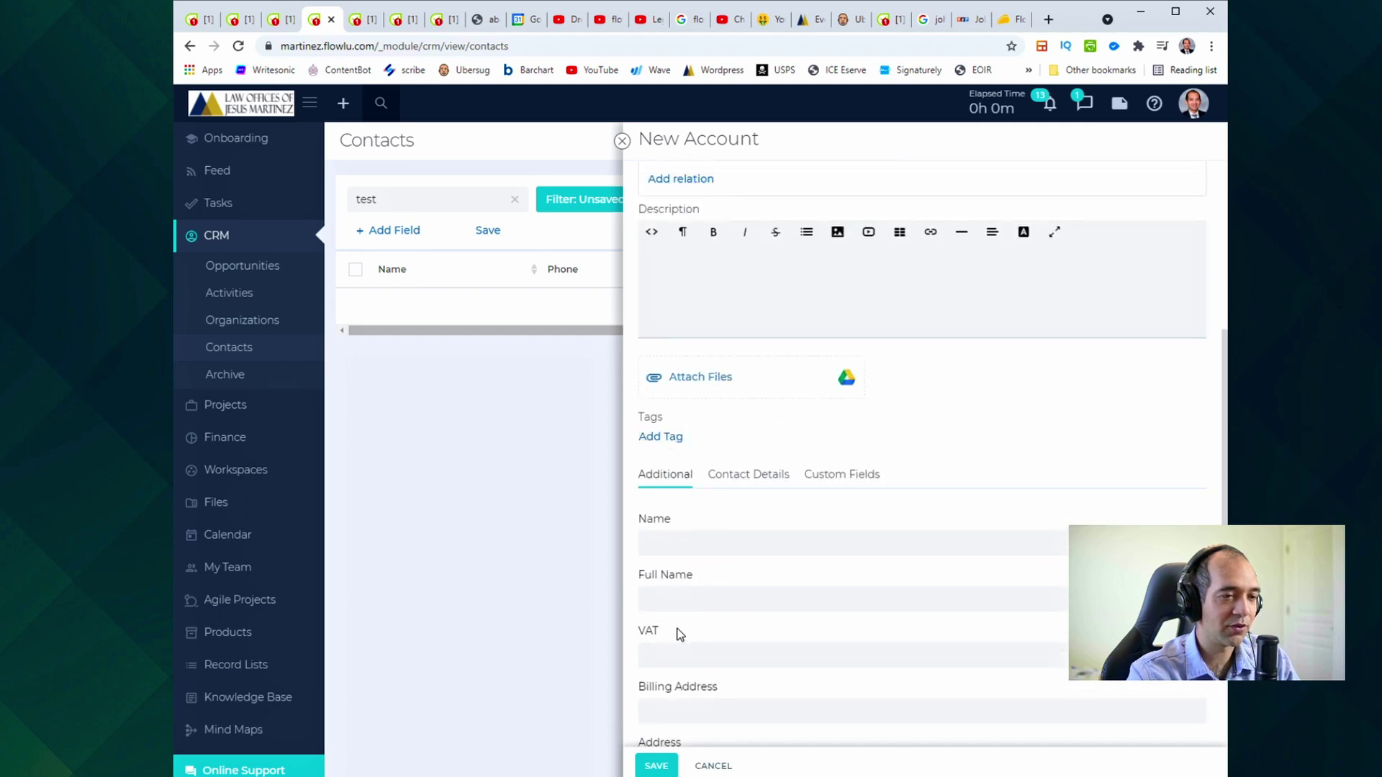
{"action": "scroll", "coordinate": [669, 626], "scroll_direction": "up", "scroll_amount": 4}
{"action": "scroll", "coordinate": [671, 590], "scroll_direction": "down", "scroll_amount": 7}
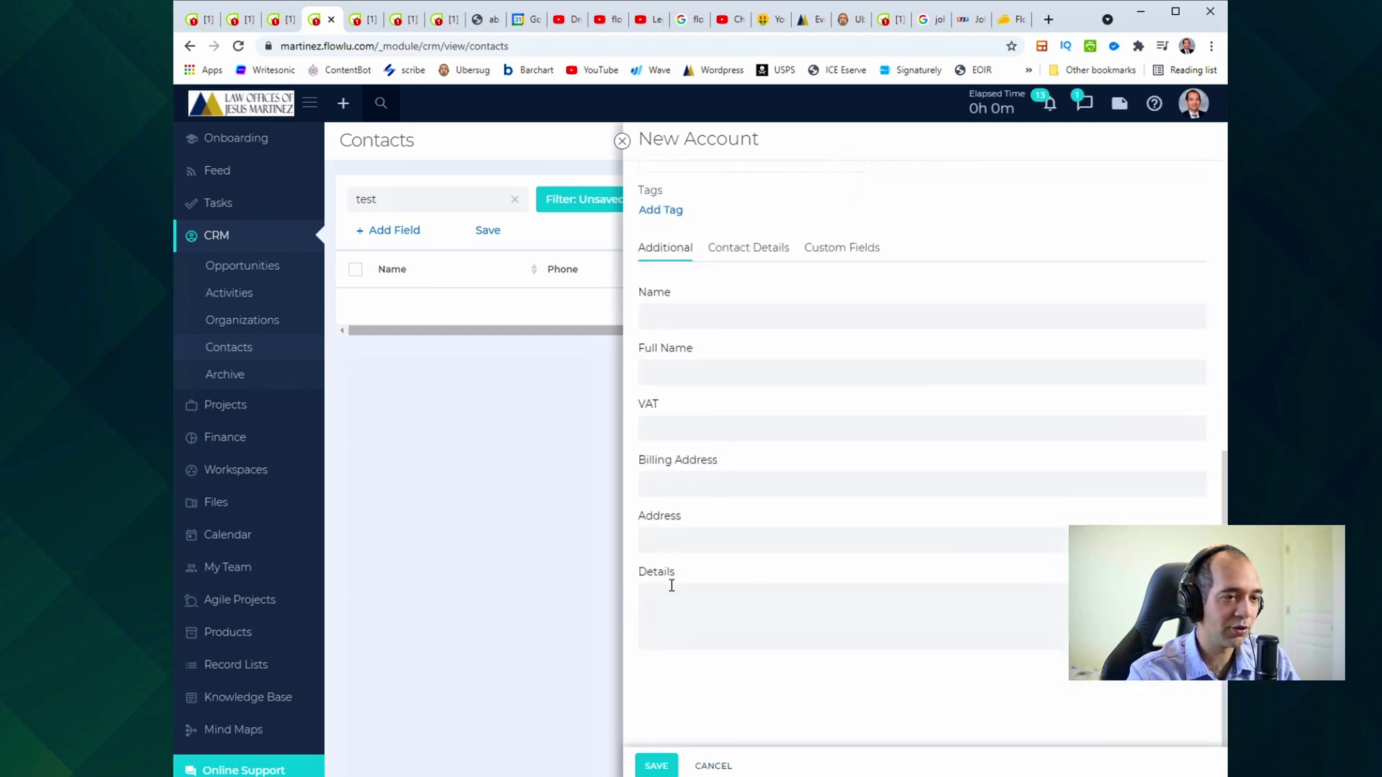
{"action": "scroll", "coordinate": [747, 536], "scroll_direction": "up", "scroll_amount": 1}
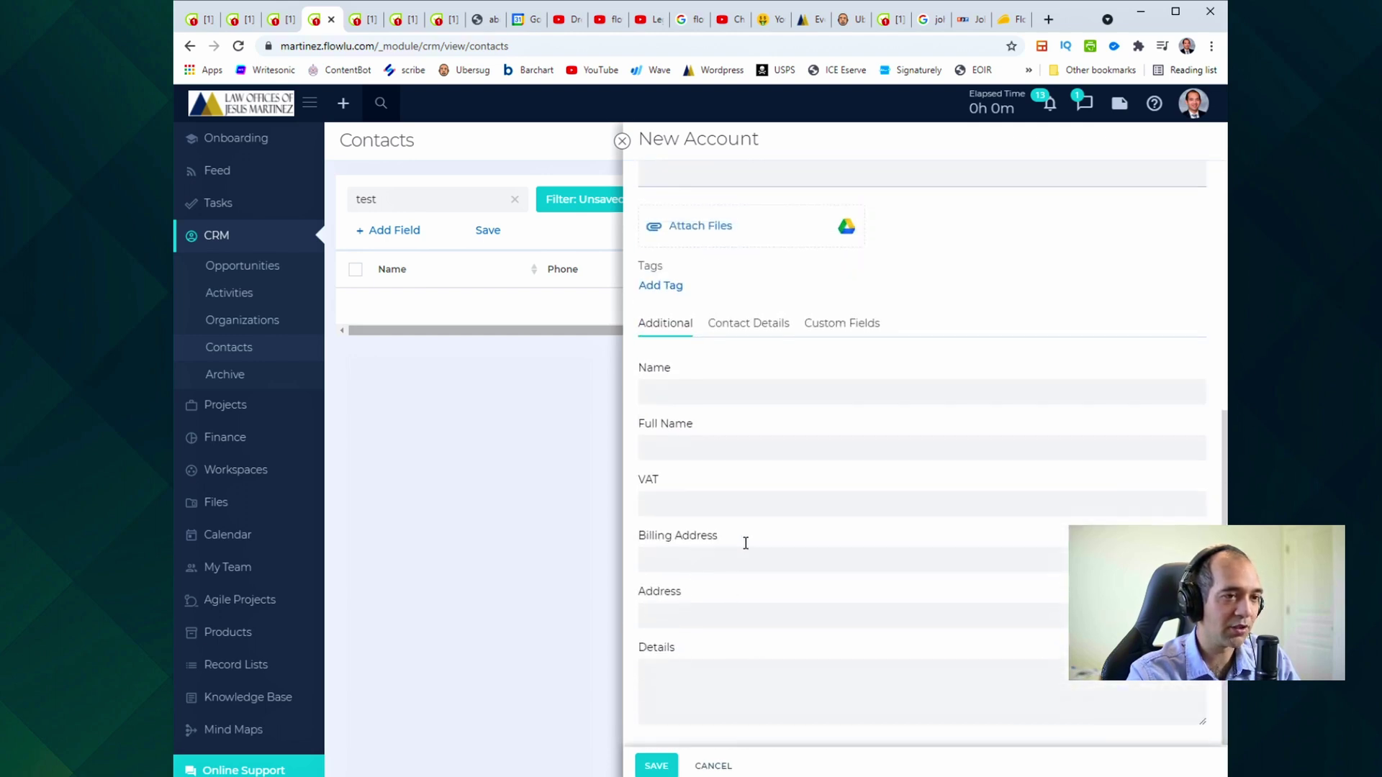
{"action": "triple_click", "coordinate": [660, 649]}
{"action": "triple_click", "coordinate": [675, 598]}
{"action": "triple_click", "coordinate": [682, 536]}
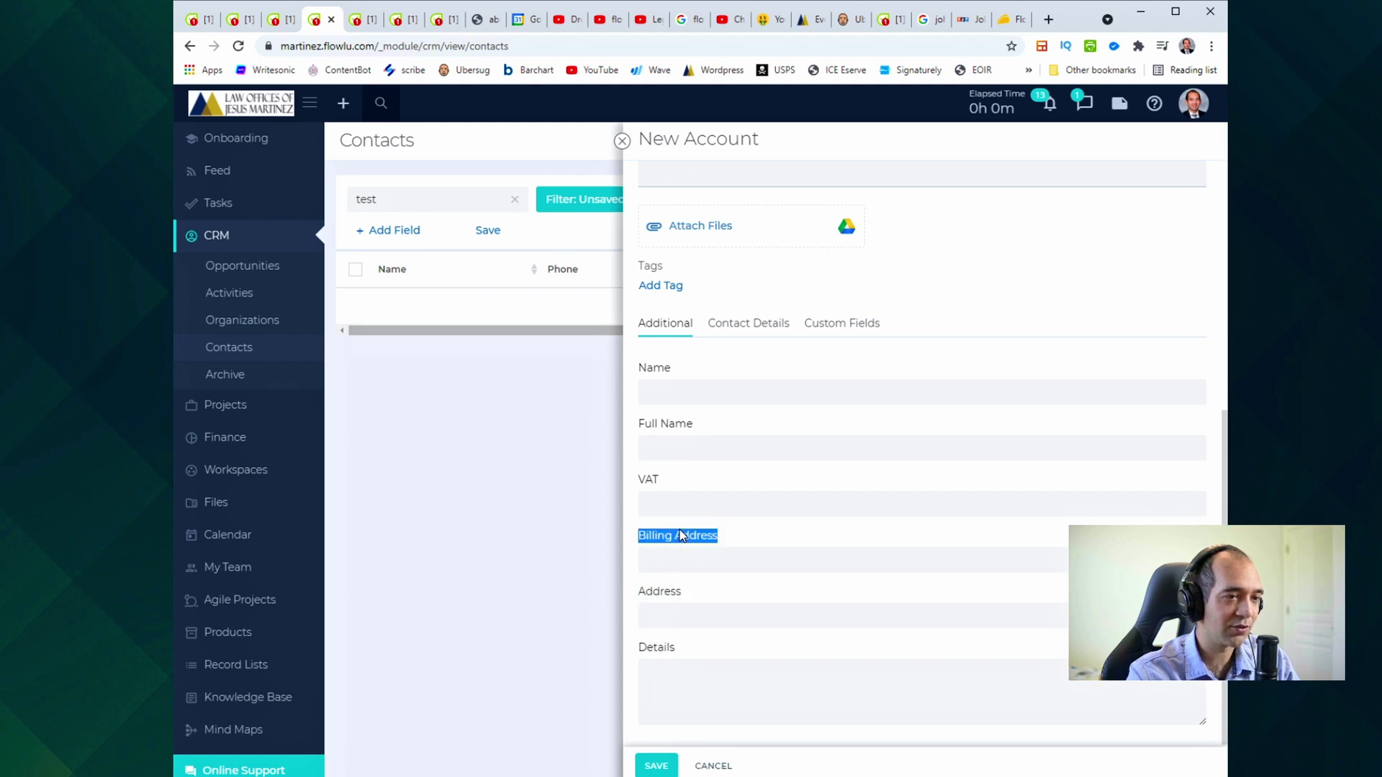
{"action": "double_click", "coordinate": [667, 429]}
{"action": "scroll", "coordinate": [667, 429], "scroll_direction": "up", "scroll_amount": 2}
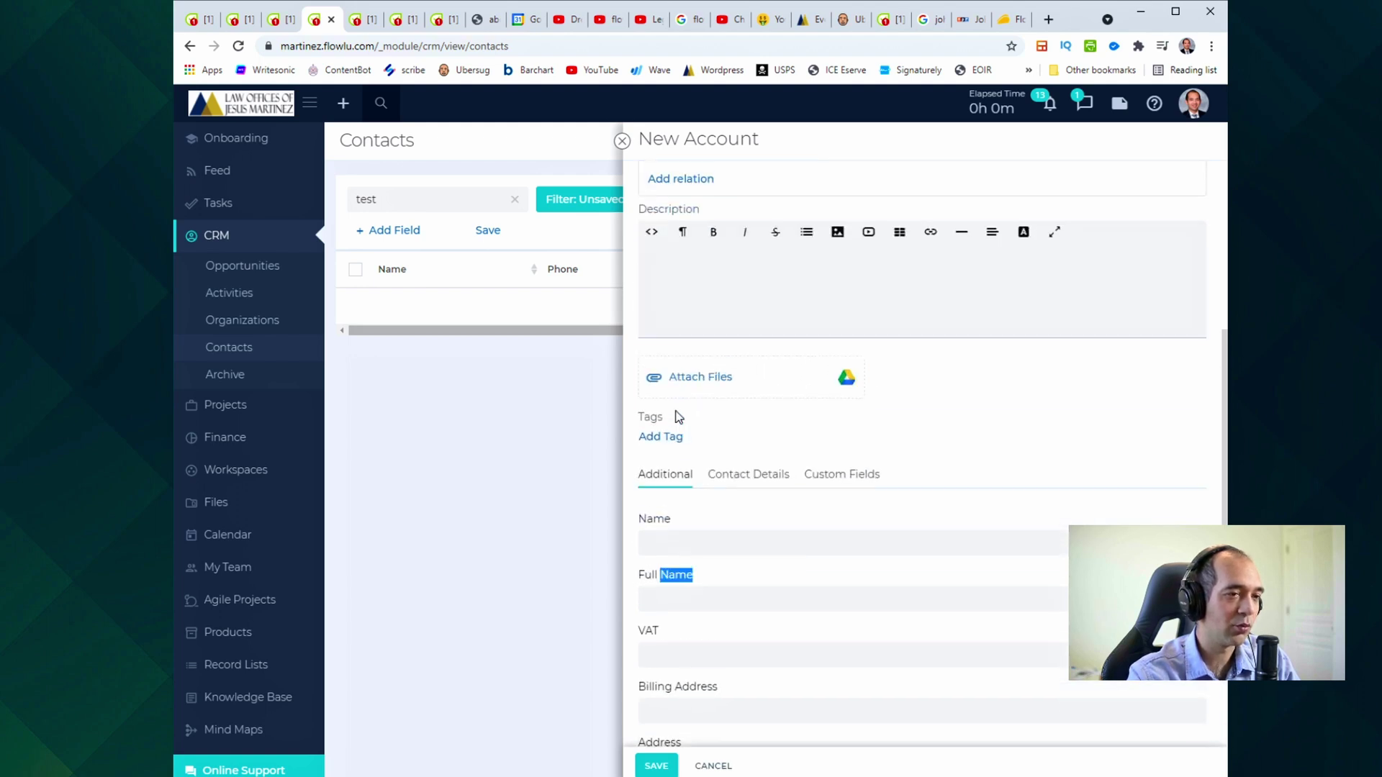
{"action": "left_click", "coordinate": [664, 521]}
{"action": "double_click", "coordinate": [664, 521]}
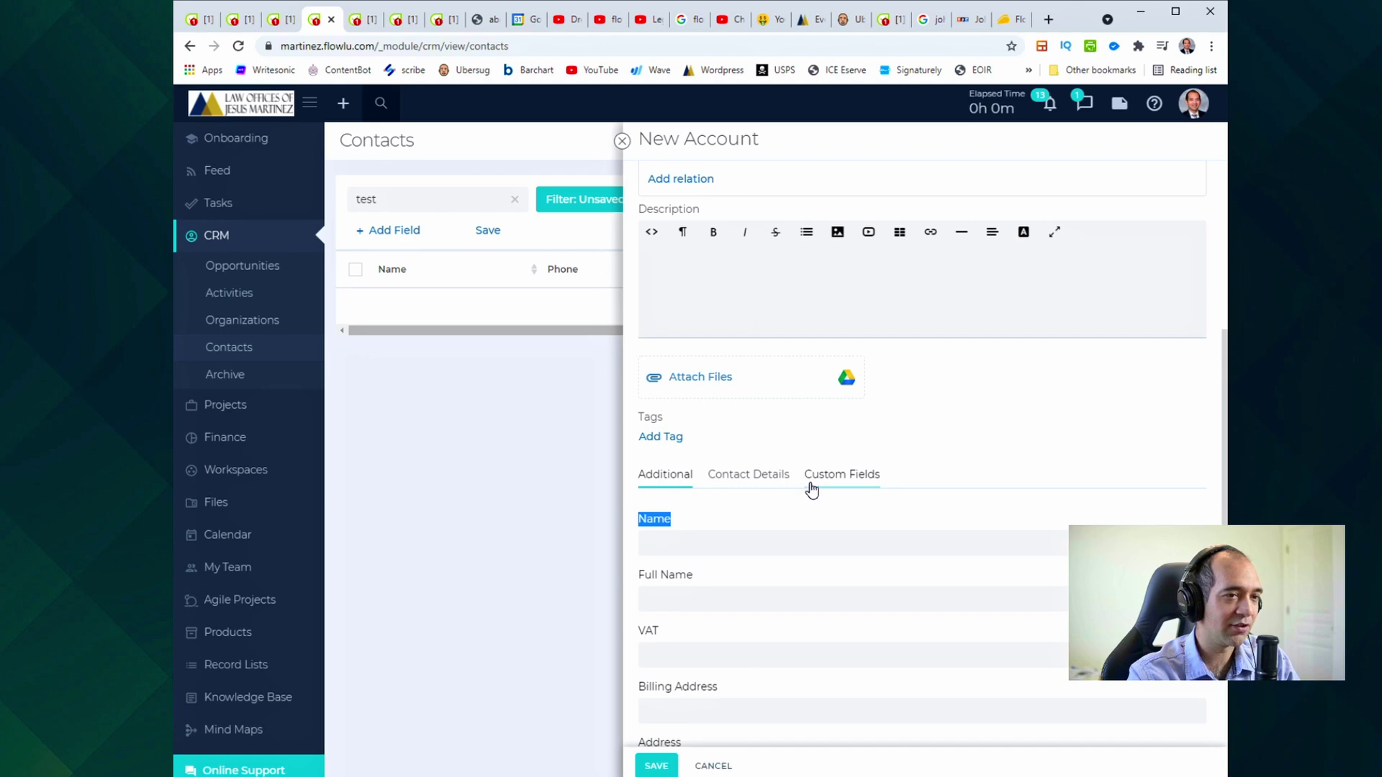
Return to the new account's custom fields and highlight the Alien Number label once more for review.
{"action": "left_click", "coordinate": [839, 485]}
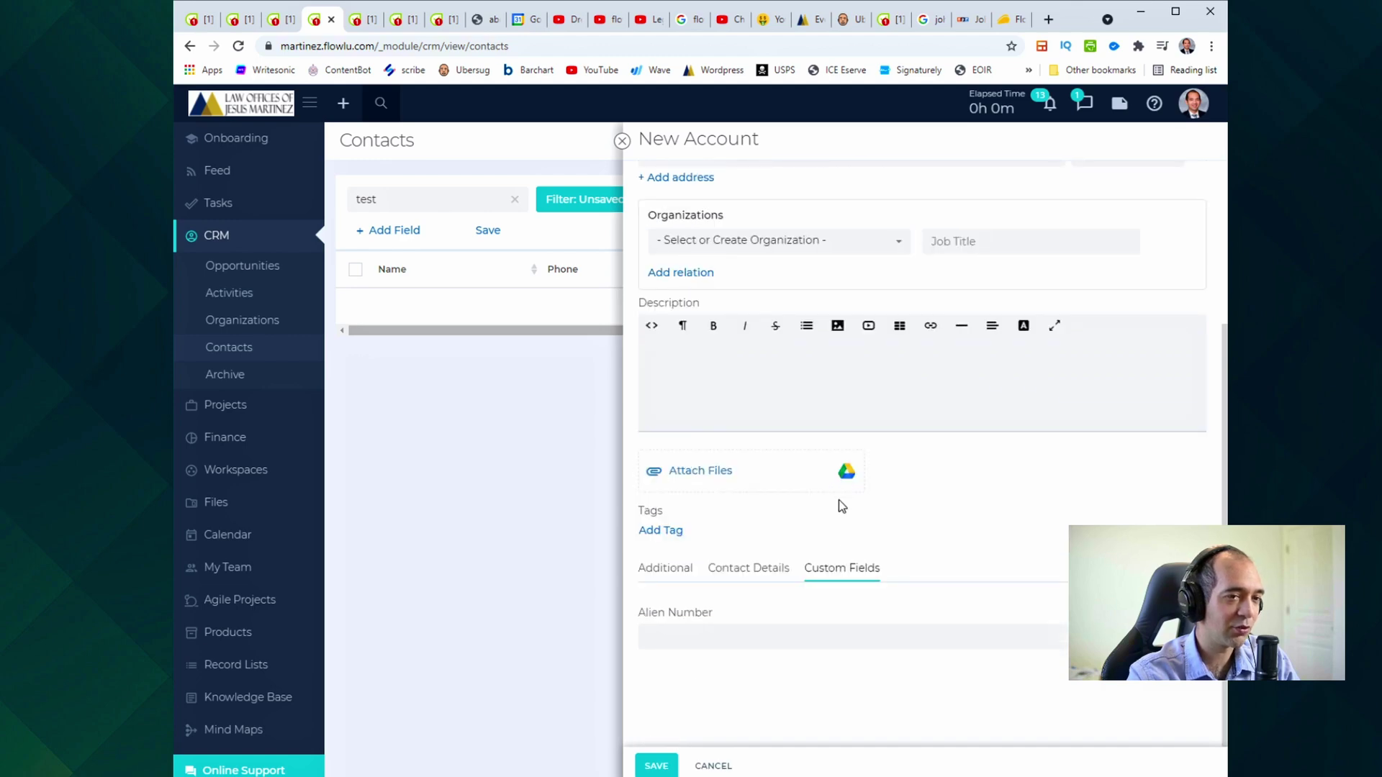
{"action": "triple_click", "coordinate": [676, 613]}
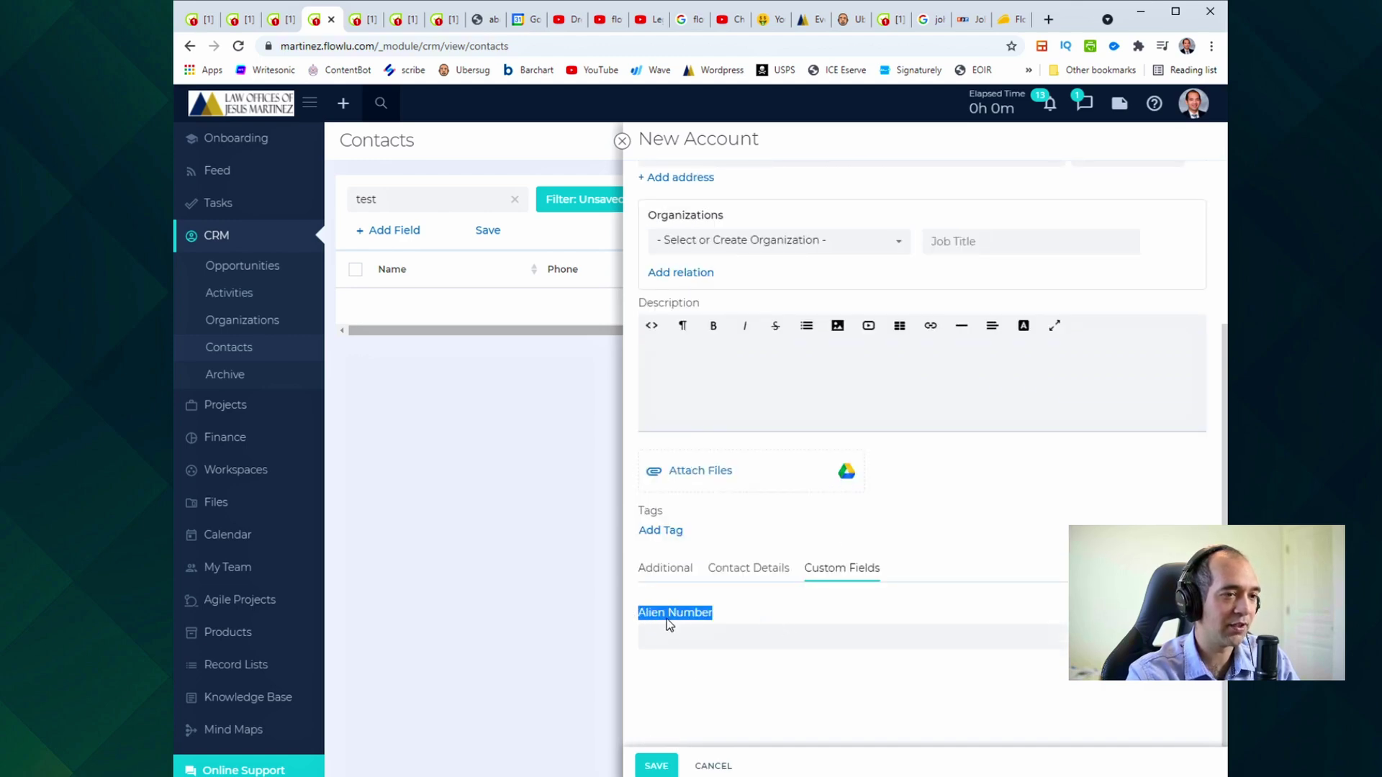
{"action": "left_click", "coordinate": [673, 575]}
{"action": "scroll", "coordinate": [756, 610], "scroll_direction": "up", "scroll_amount": 3}
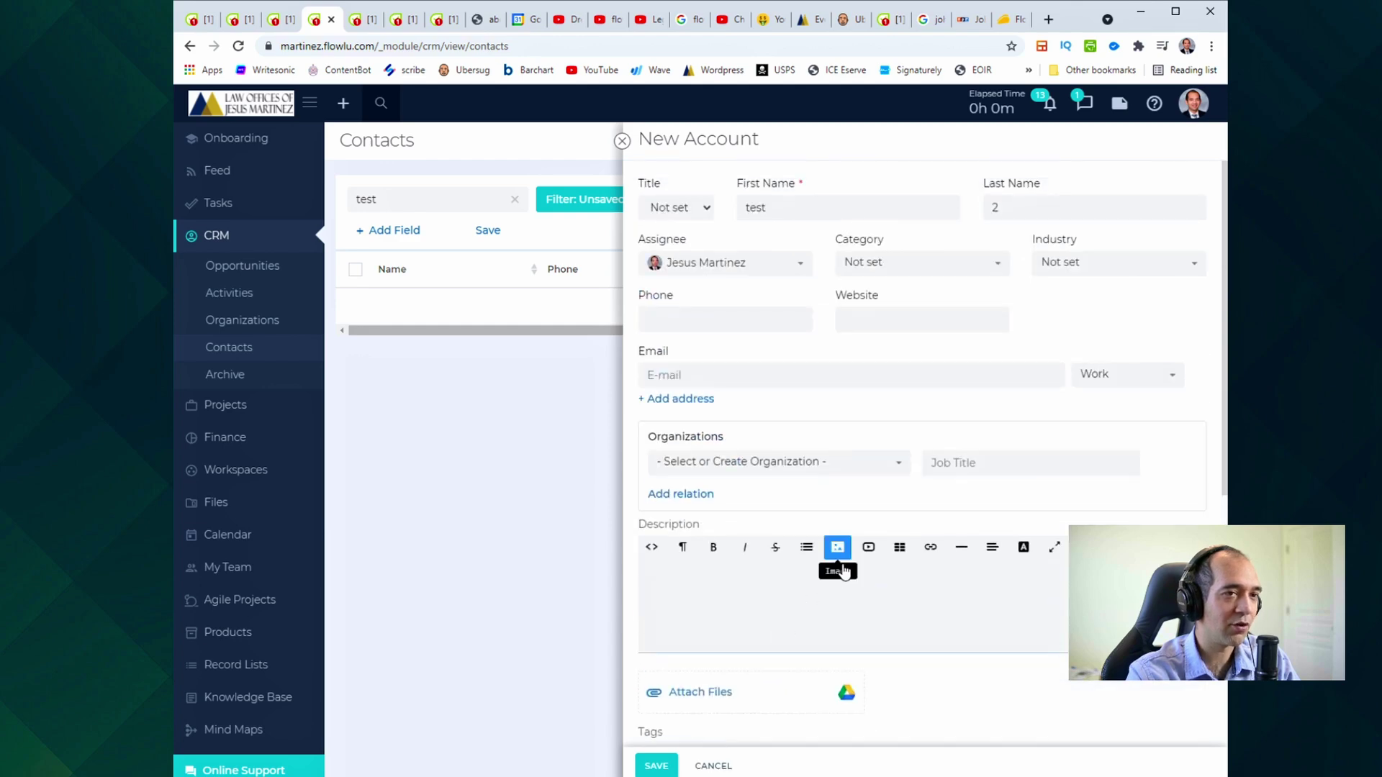
Switch to the custom fields settings and look through the record types that can have custom fields, including Project, Tasks and Contacts.
{"action": "left_click", "coordinate": [462, 20]}
{"action": "left_click", "coordinate": [355, 19]}
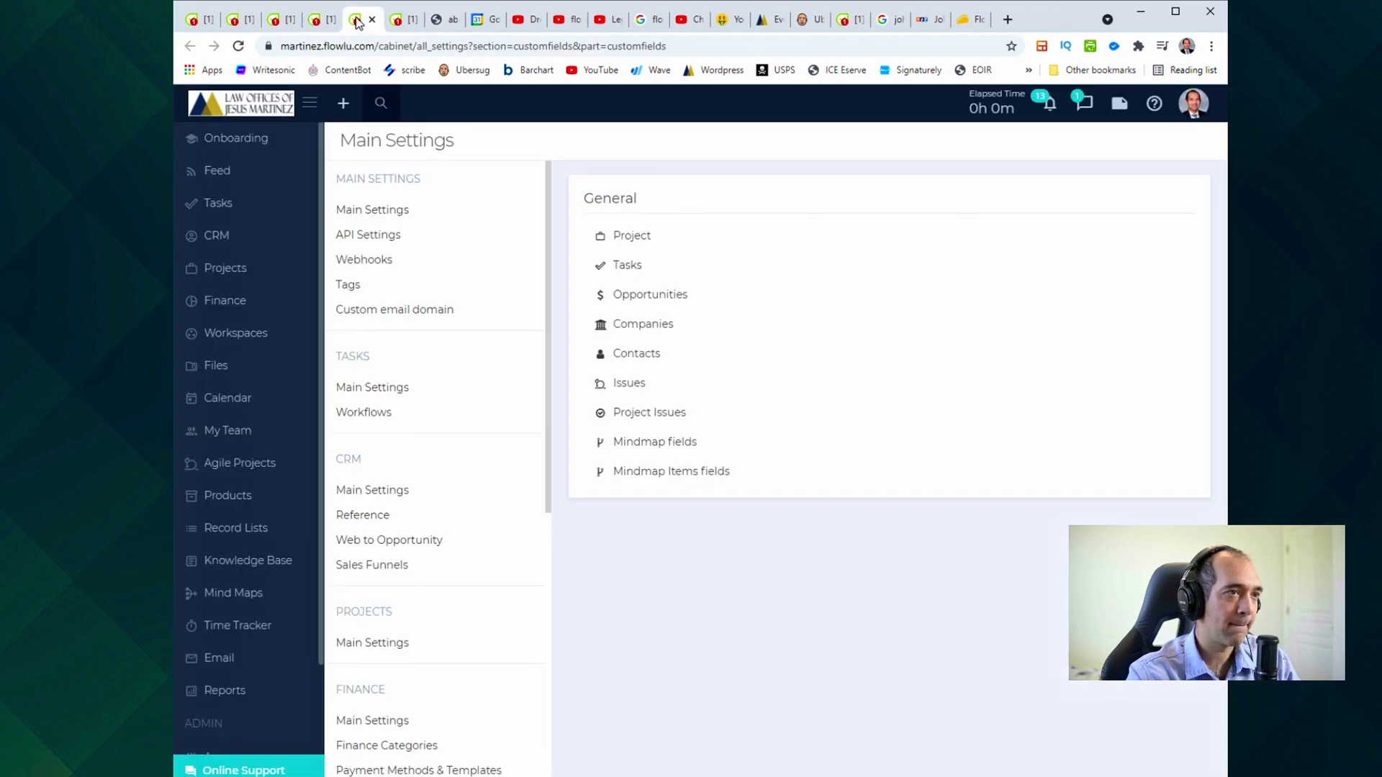
{"action": "scroll", "coordinate": [442, 360], "scroll_direction": "down", "scroll_amount": 7}
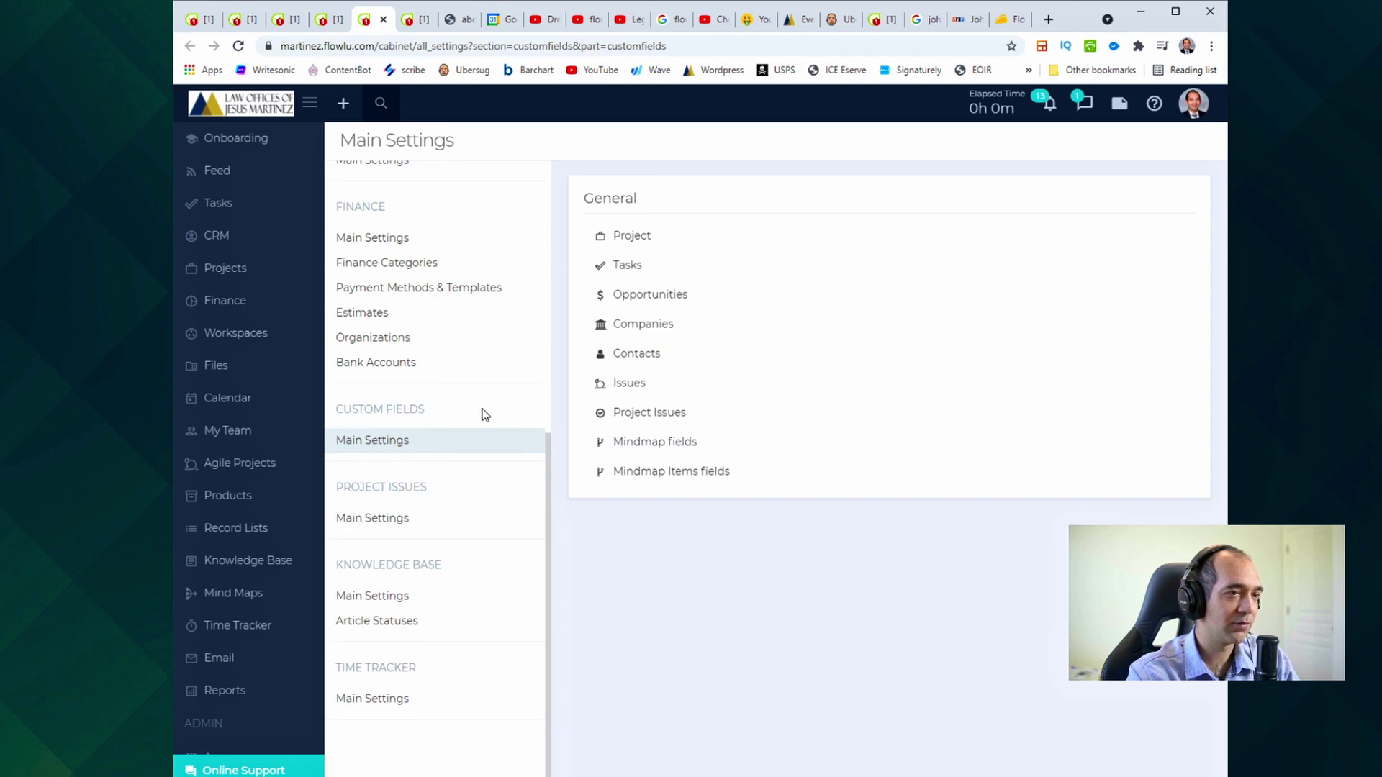
{"action": "scroll", "coordinate": [547, 374], "scroll_direction": "up", "scroll_amount": 6}
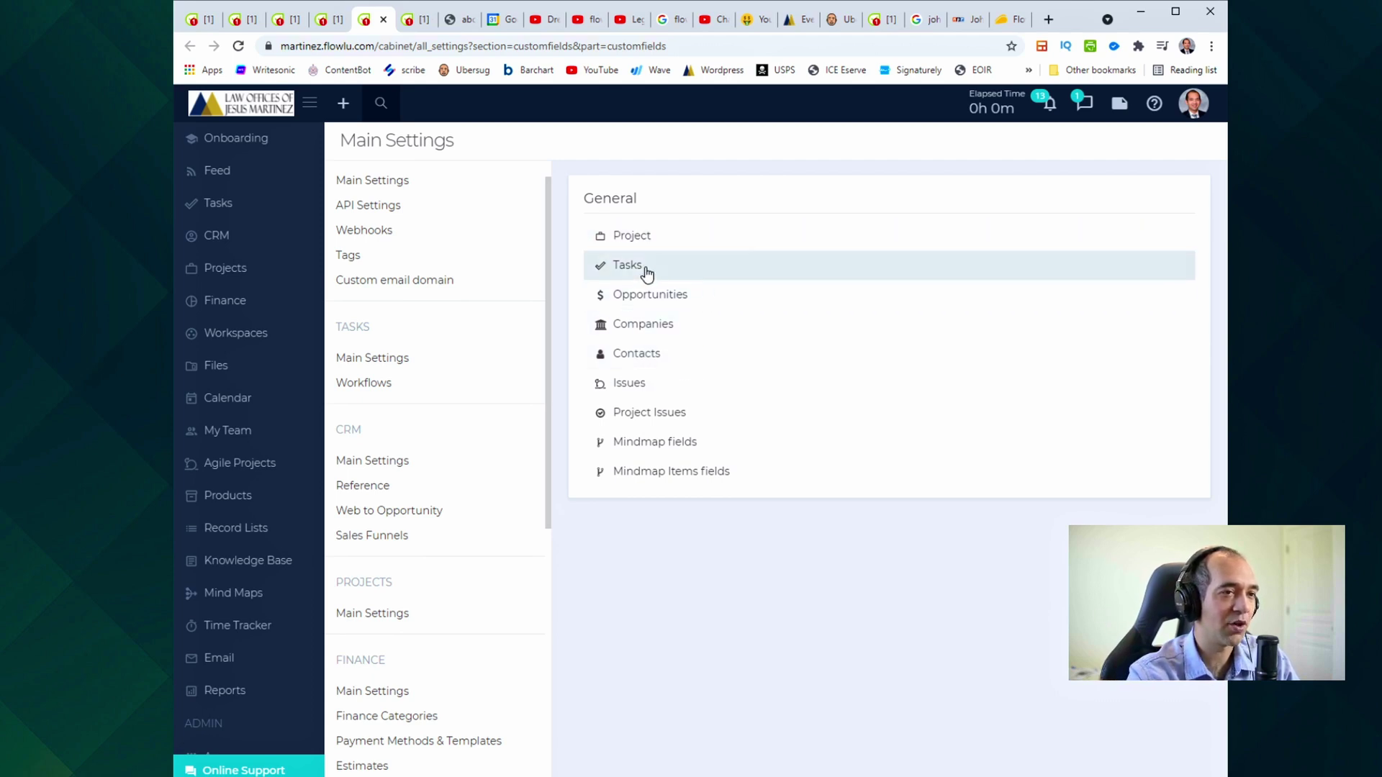
Go back to the new account "test 2", fill in its Alien Number custom field and save the contact.
{"action": "key", "text": "ctrl+shift+Tab"}
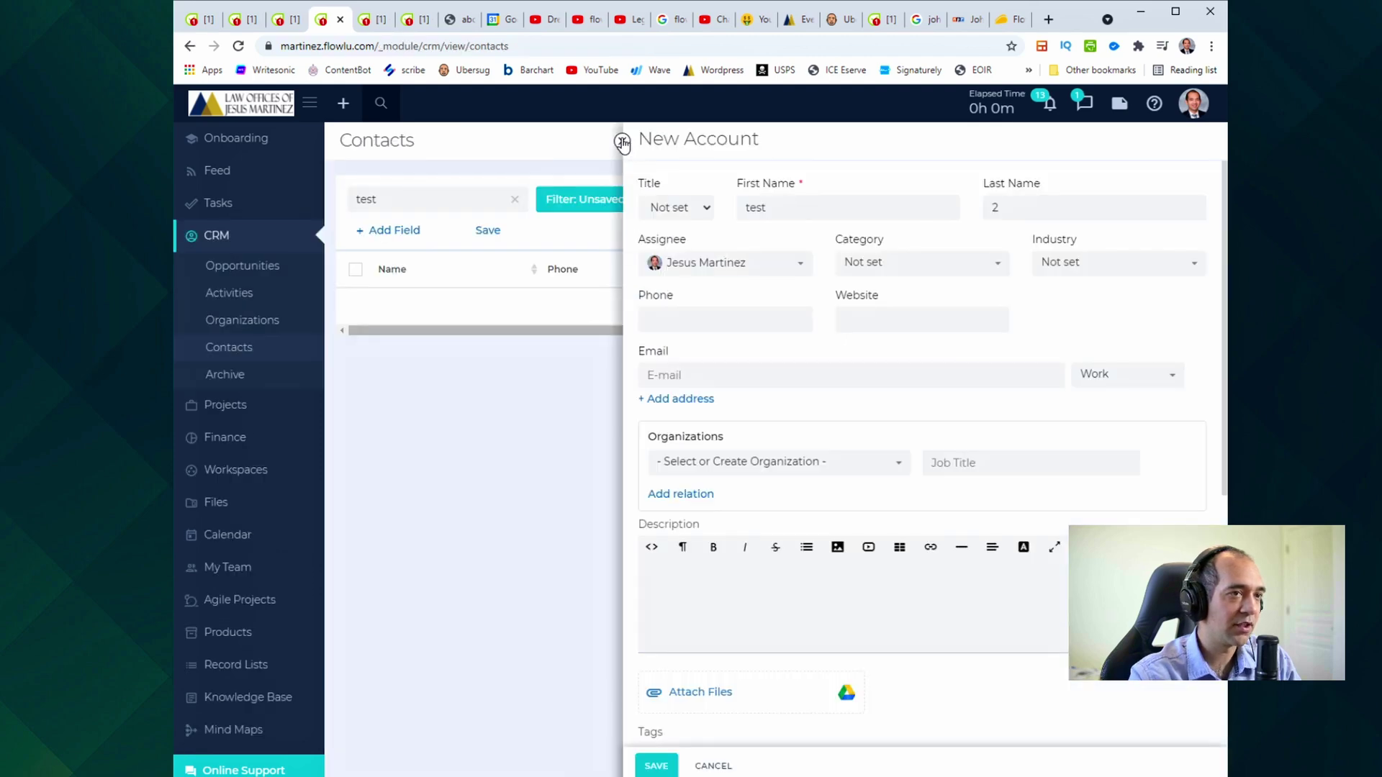
{"action": "left_click", "coordinate": [621, 141]}
{"action": "left_click", "coordinate": [650, 506]}
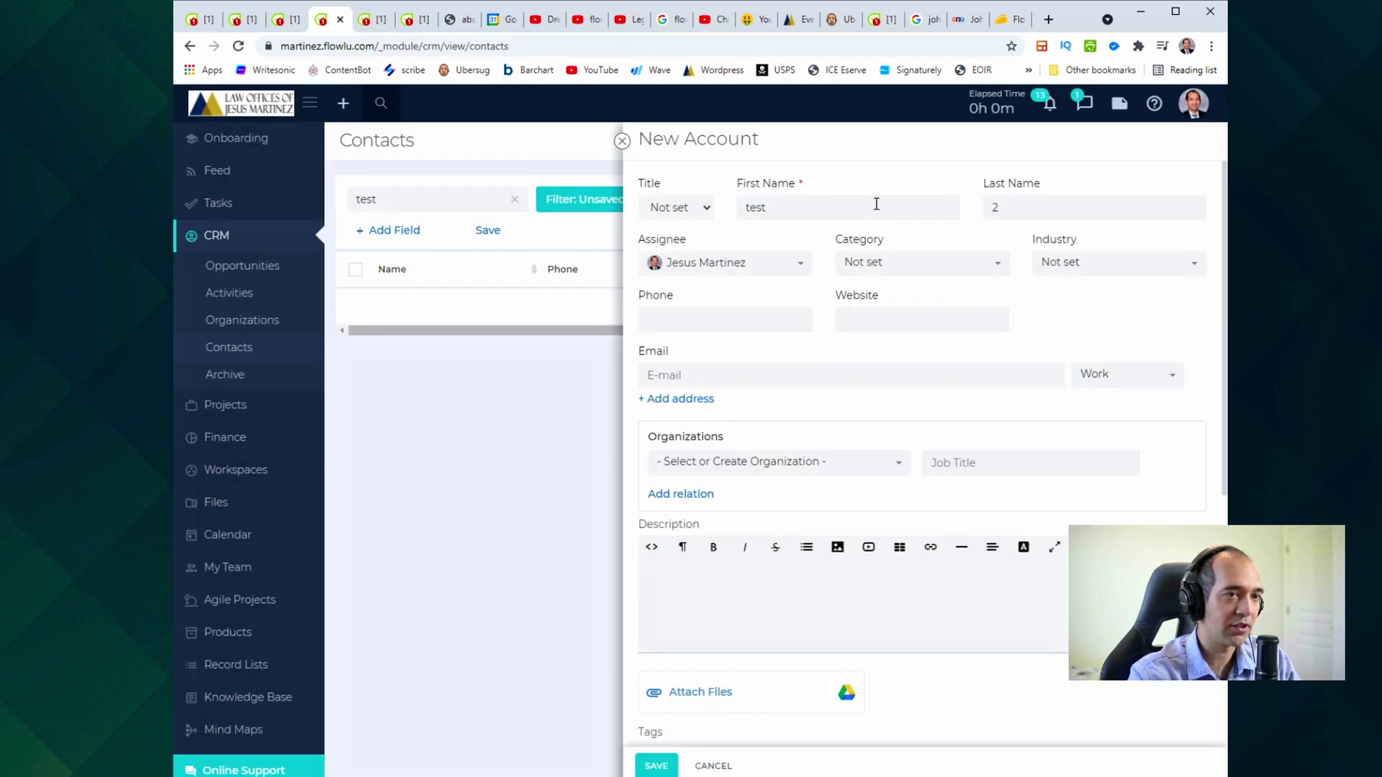
{"action": "scroll", "coordinate": [695, 523], "scroll_direction": "down", "scroll_amount": 4}
{"action": "left_click", "coordinate": [864, 489]}
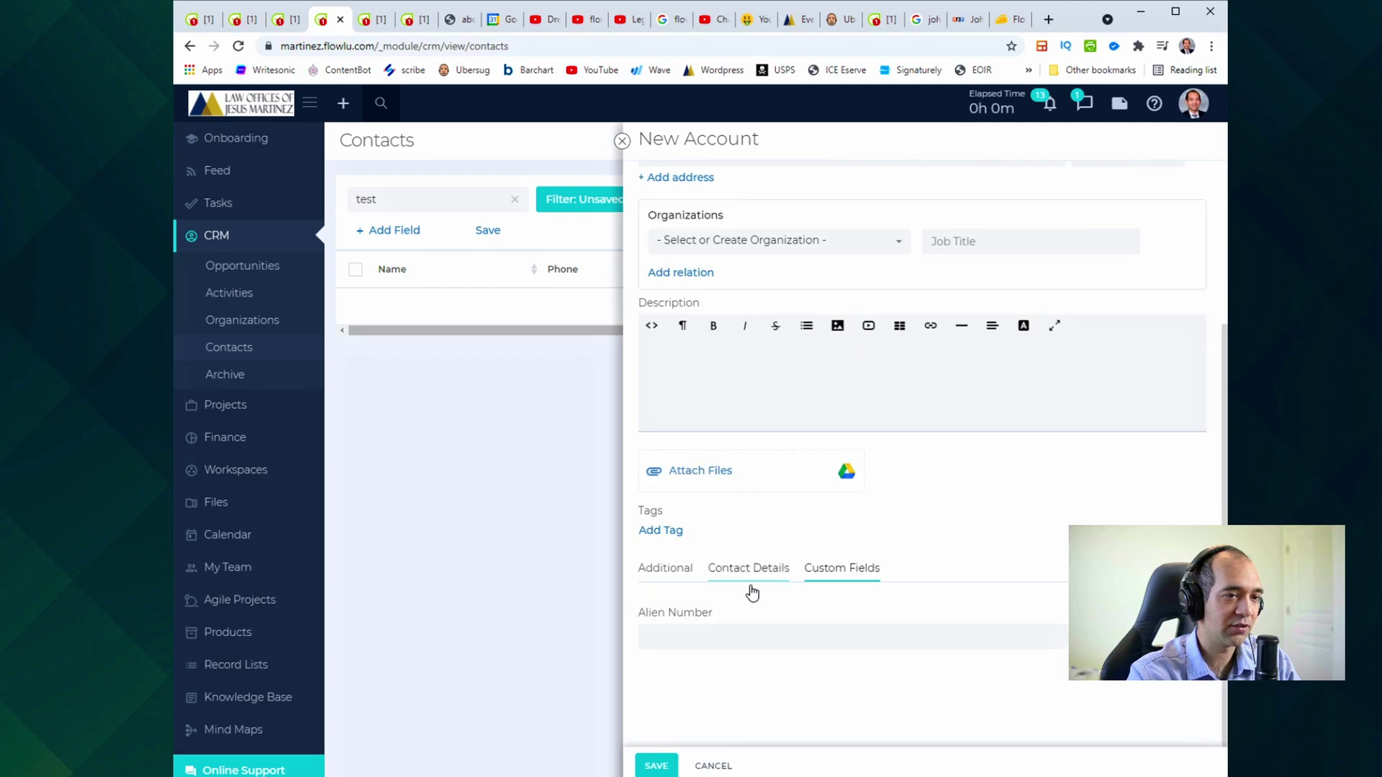
{"action": "left_click", "coordinate": [655, 766]}
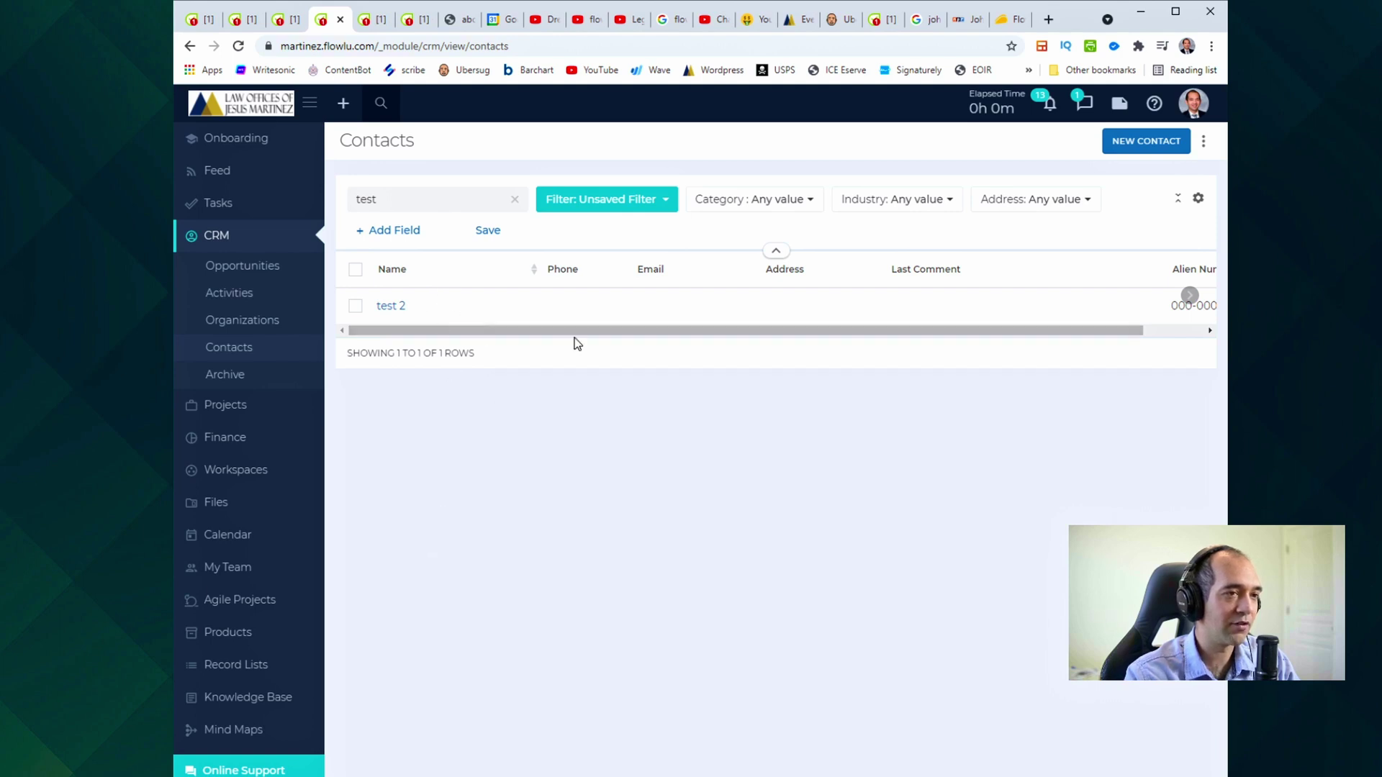
Examine the Alien Number column in the contacts list and review the available columns in List Settings without changing any.
{"action": "left_click_drag", "start_coordinate": [577, 330], "coordinate": [760, 336]}
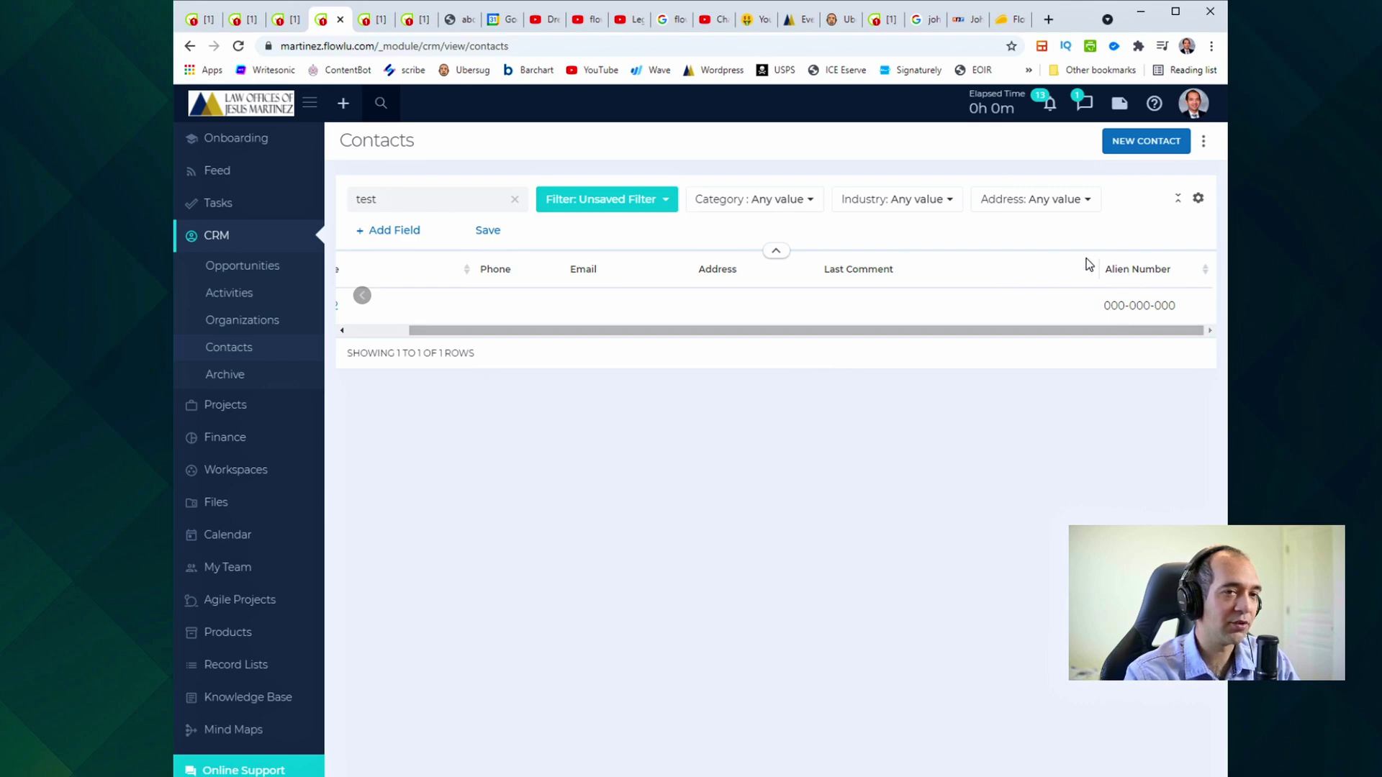
{"action": "left_click", "coordinate": [1198, 199]}
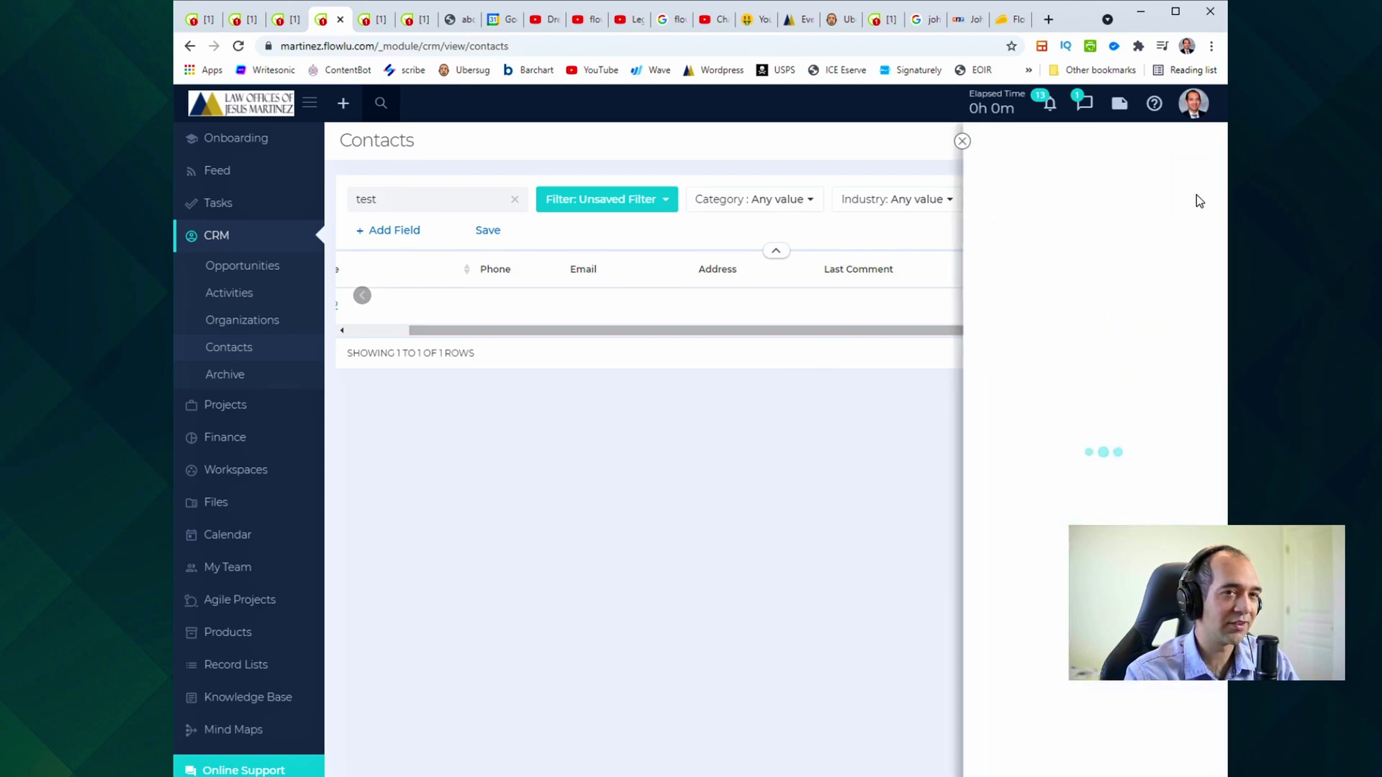
{"action": "left_click", "coordinate": [962, 141]}
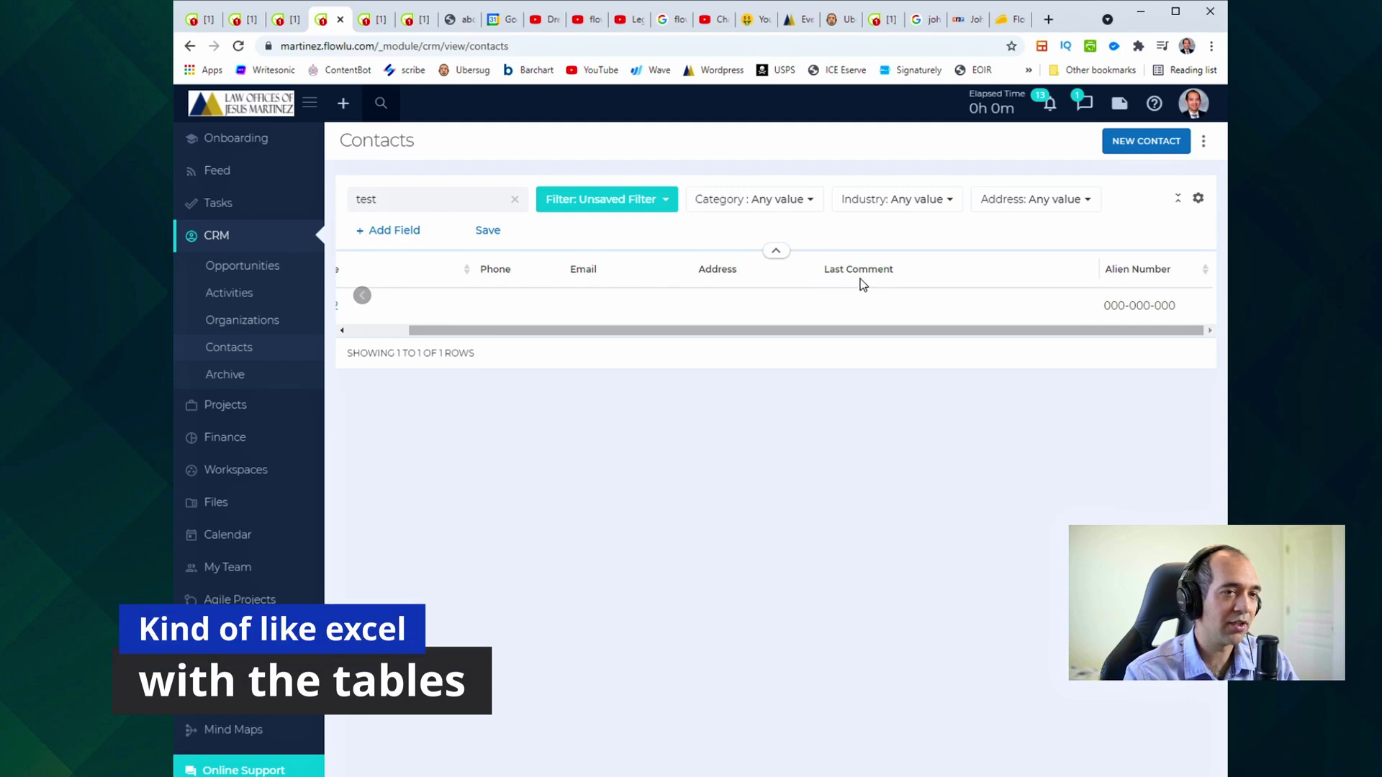
{"action": "left_click", "coordinate": [1198, 199]}
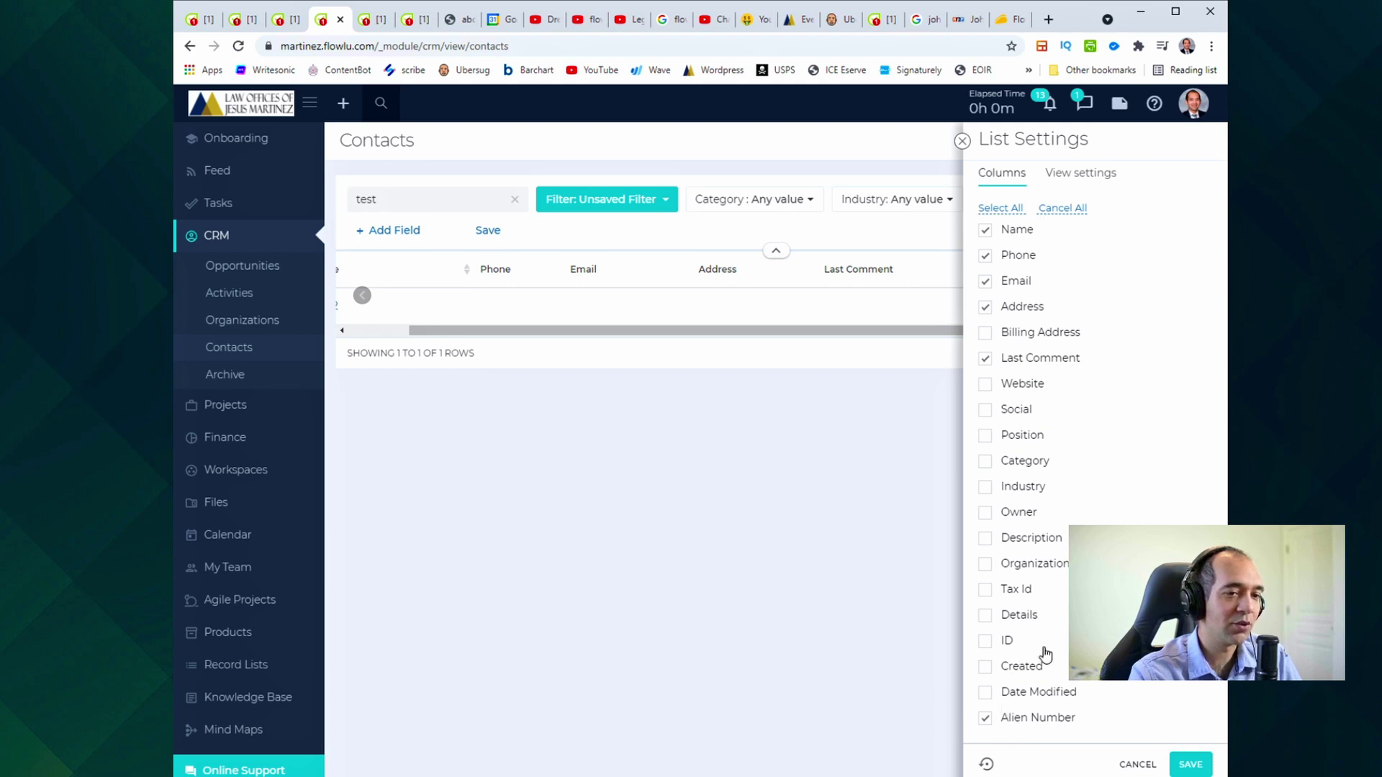
{"action": "left_click", "coordinate": [962, 141]}
{"action": "left_click_drag", "start_coordinate": [1012, 341], "coordinate": [871, 333]}
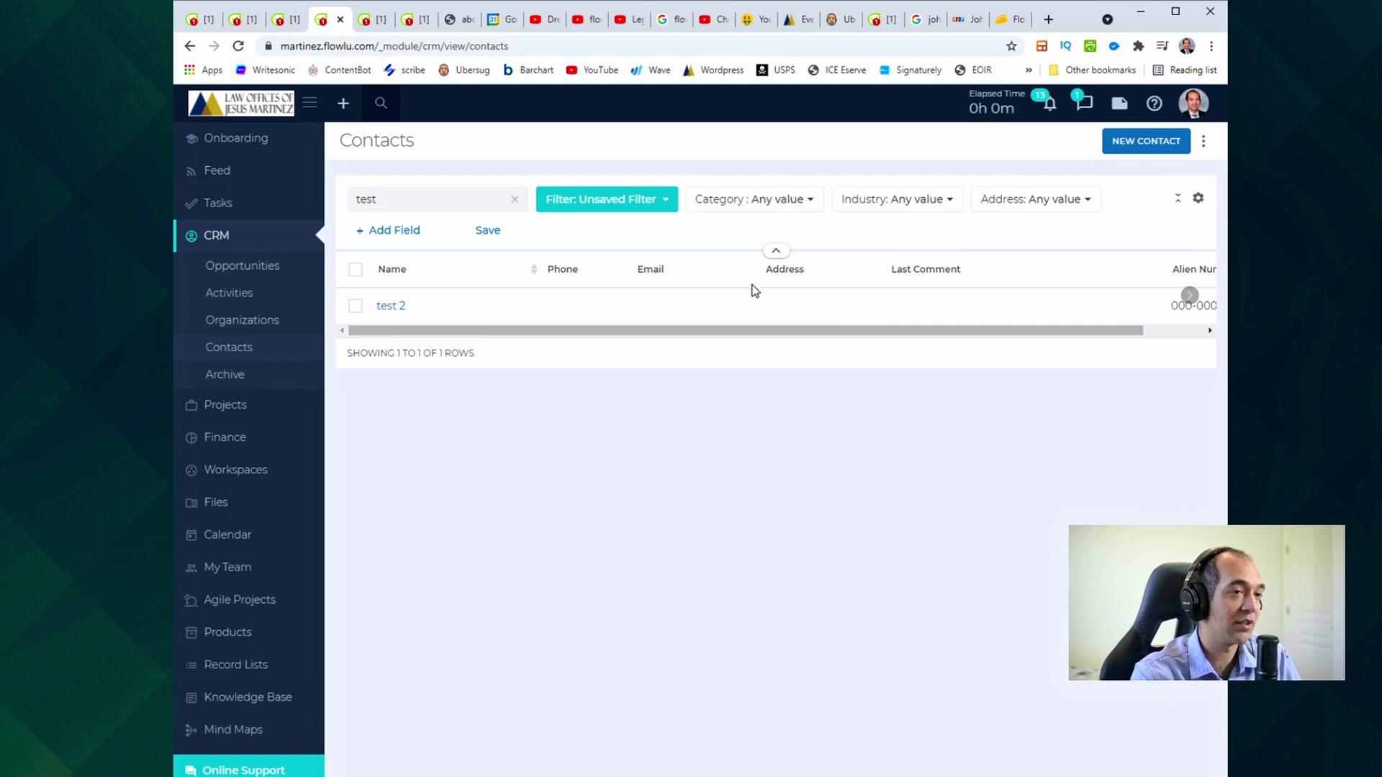
Switch to the Tasks Kanban board filtered by "flowlu" and look through the Getting Started With Flowlu tasks in its columns.
{"action": "left_click", "coordinate": [410, 21]}
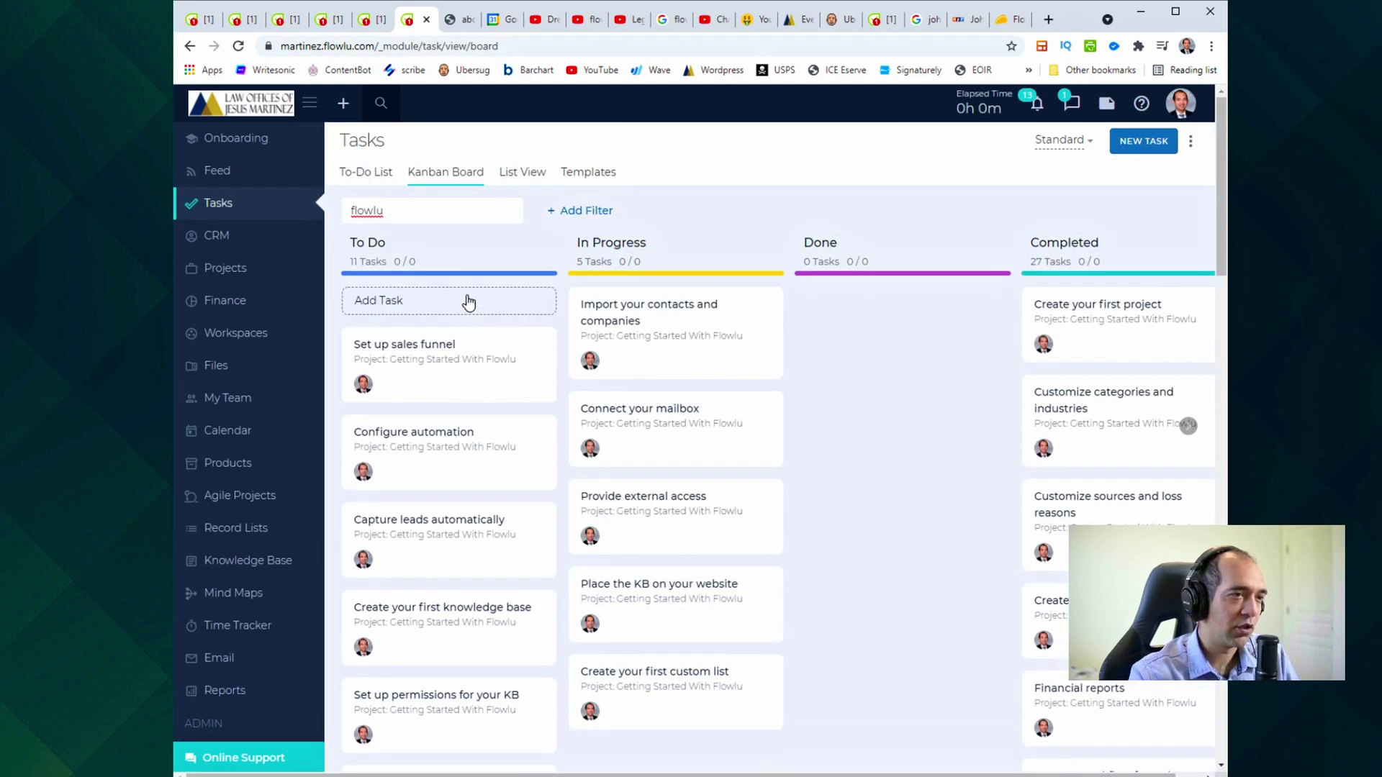
{"action": "scroll", "coordinate": [468, 302], "scroll_direction": "down", "scroll_amount": 4}
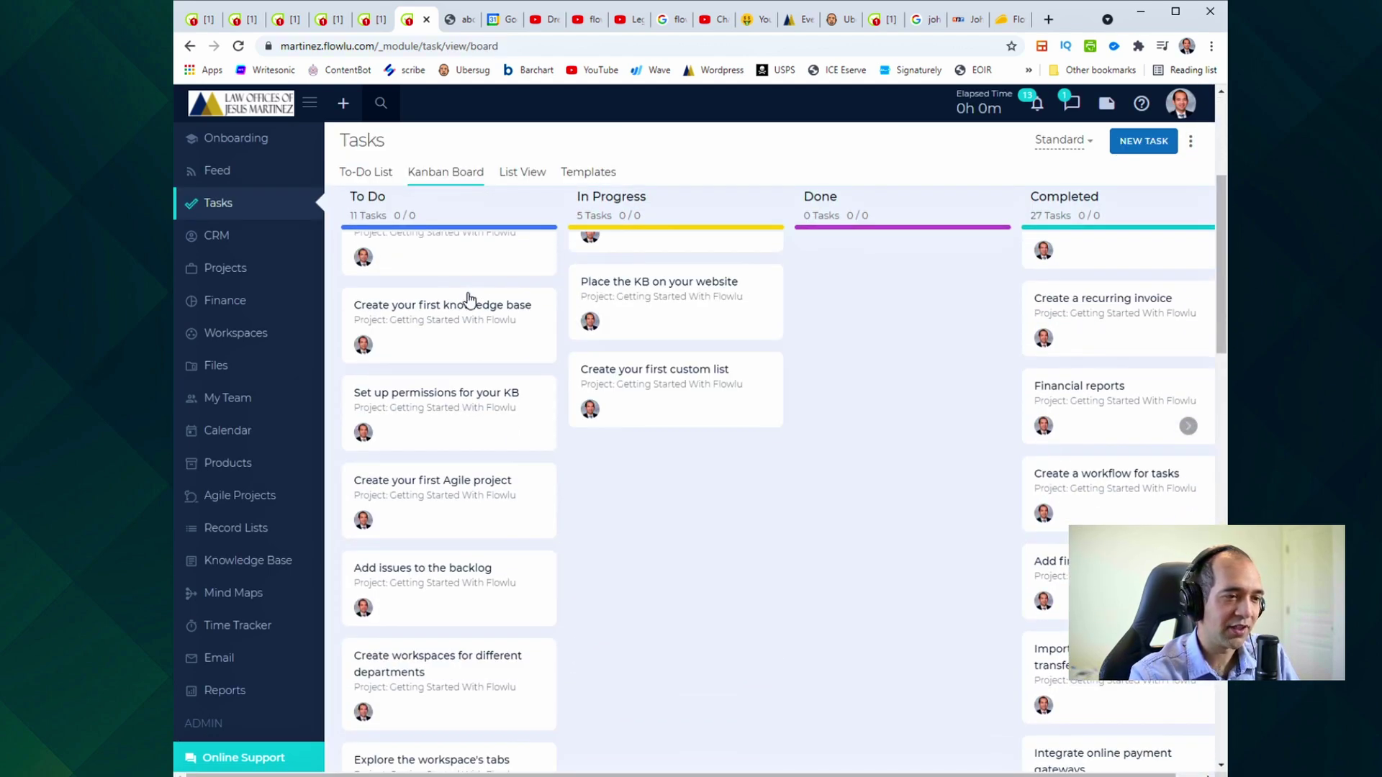
{"action": "scroll", "coordinate": [468, 298], "scroll_direction": "up", "scroll_amount": 4}
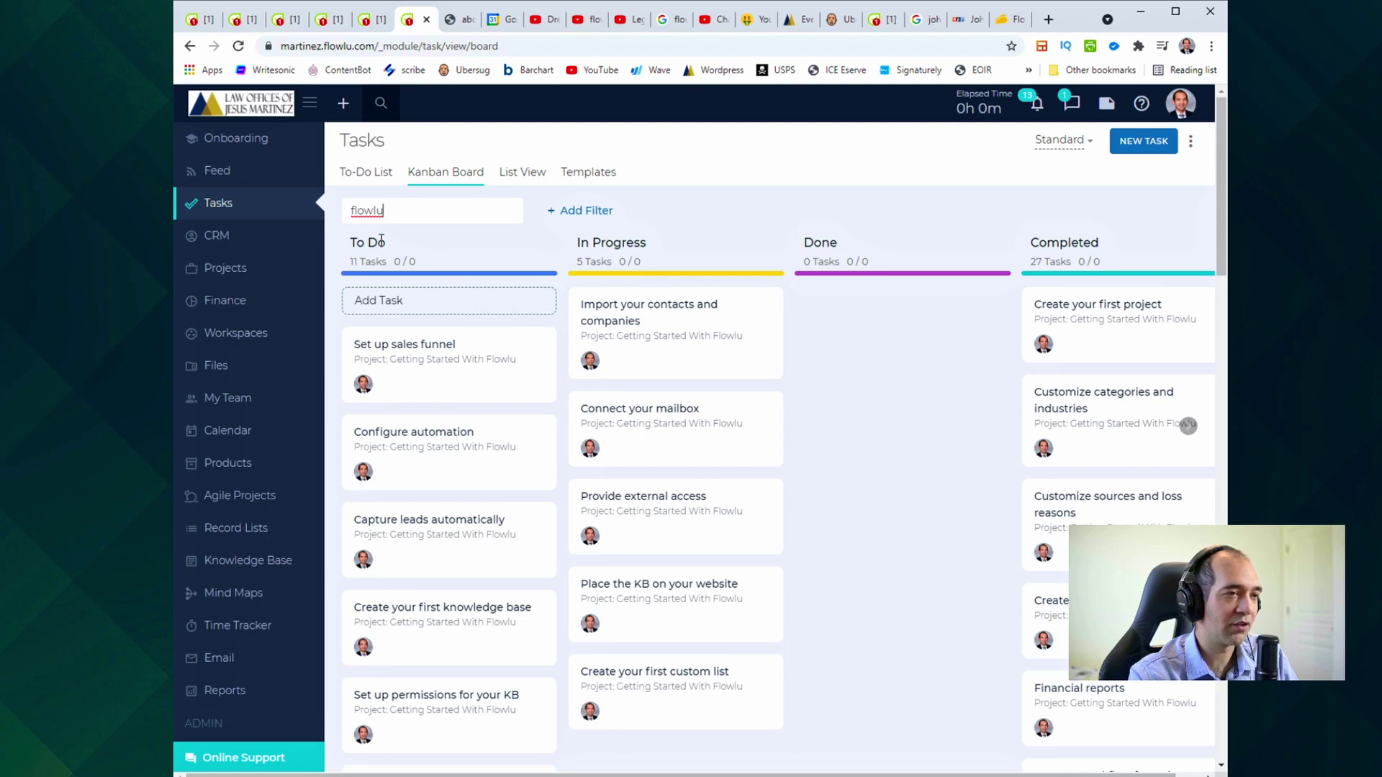
{"action": "scroll", "coordinate": [432, 266], "scroll_direction": "down", "scroll_amount": 1}
{"action": "scroll", "coordinate": [458, 280], "scroll_direction": "up", "scroll_amount": 1}
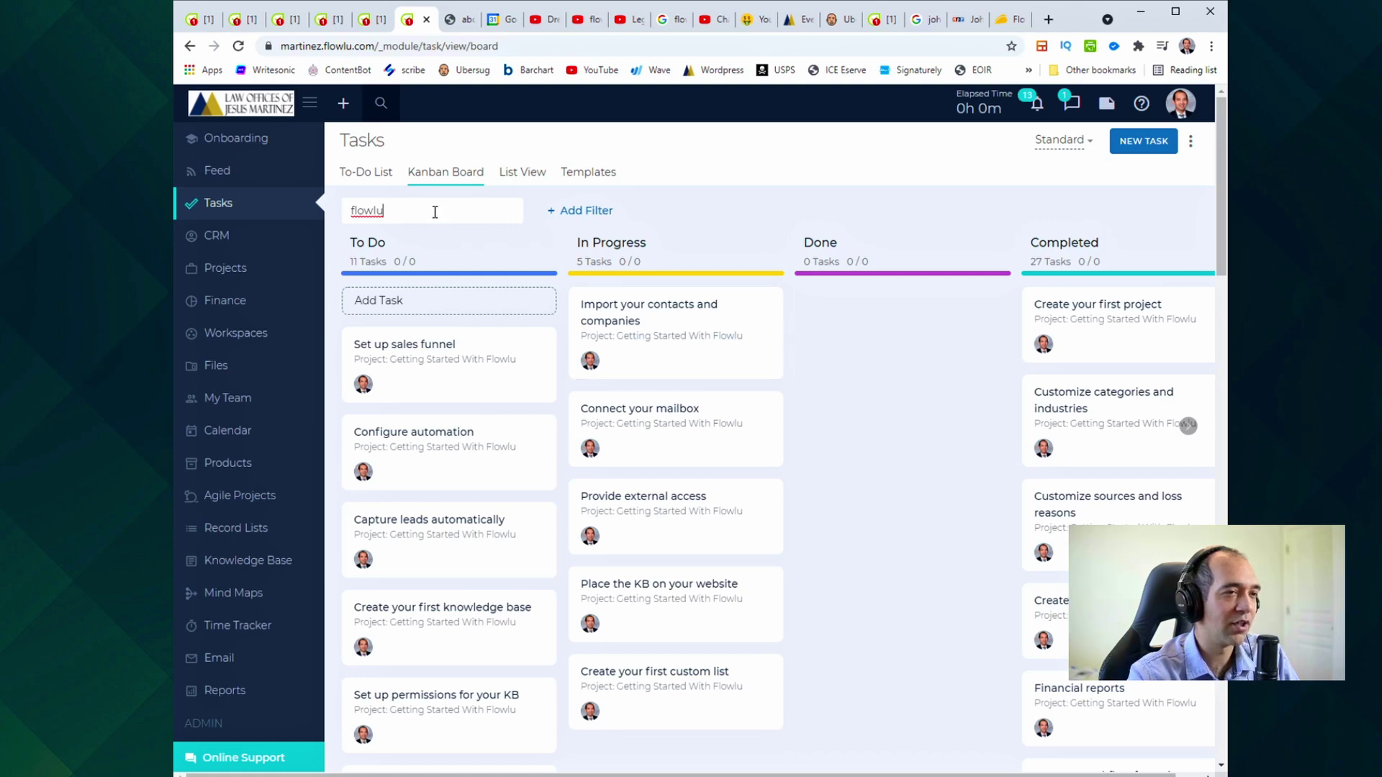
{"action": "left_click", "coordinate": [397, 213]}
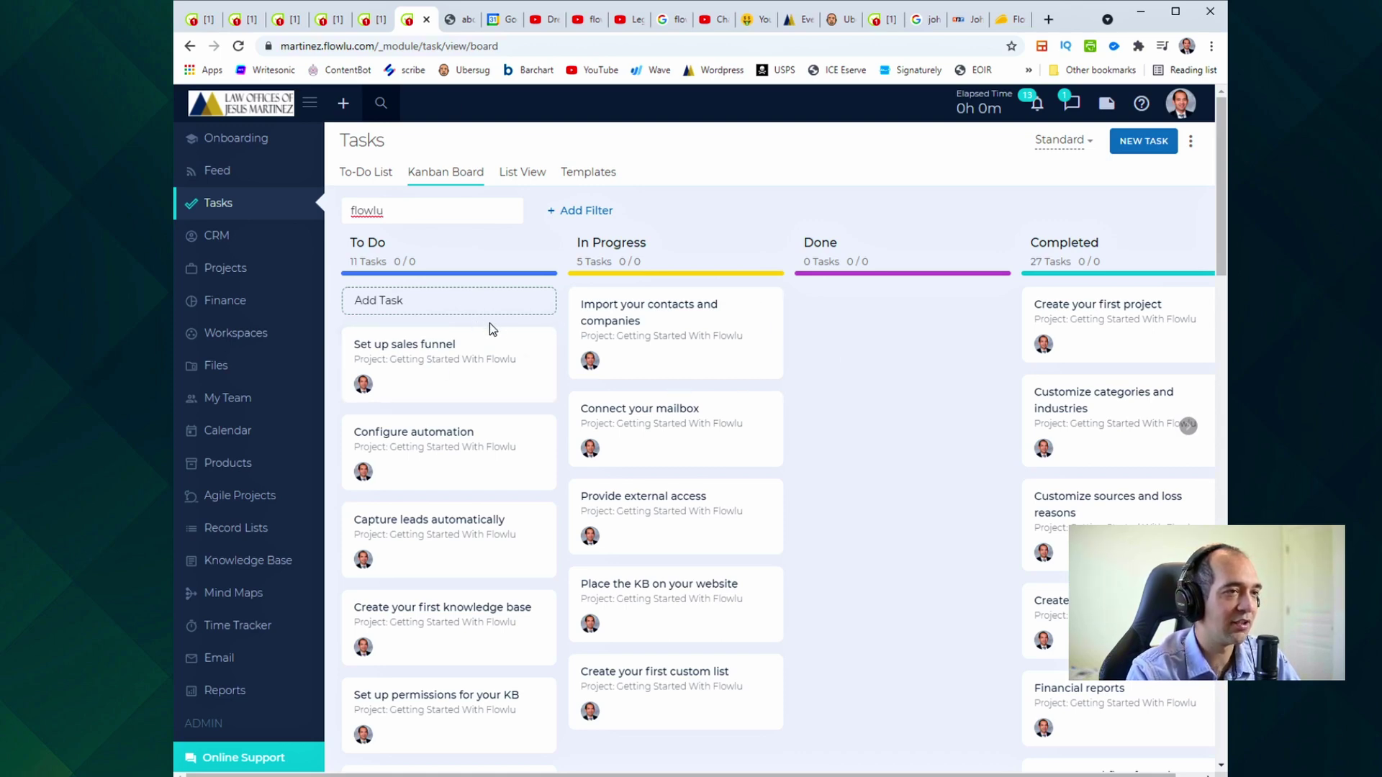
Return to the CRM contacts and open the projects of the contact "test 2".
{"action": "left_click", "coordinate": [370, 16]}
{"action": "left_click", "coordinate": [321, 16]}
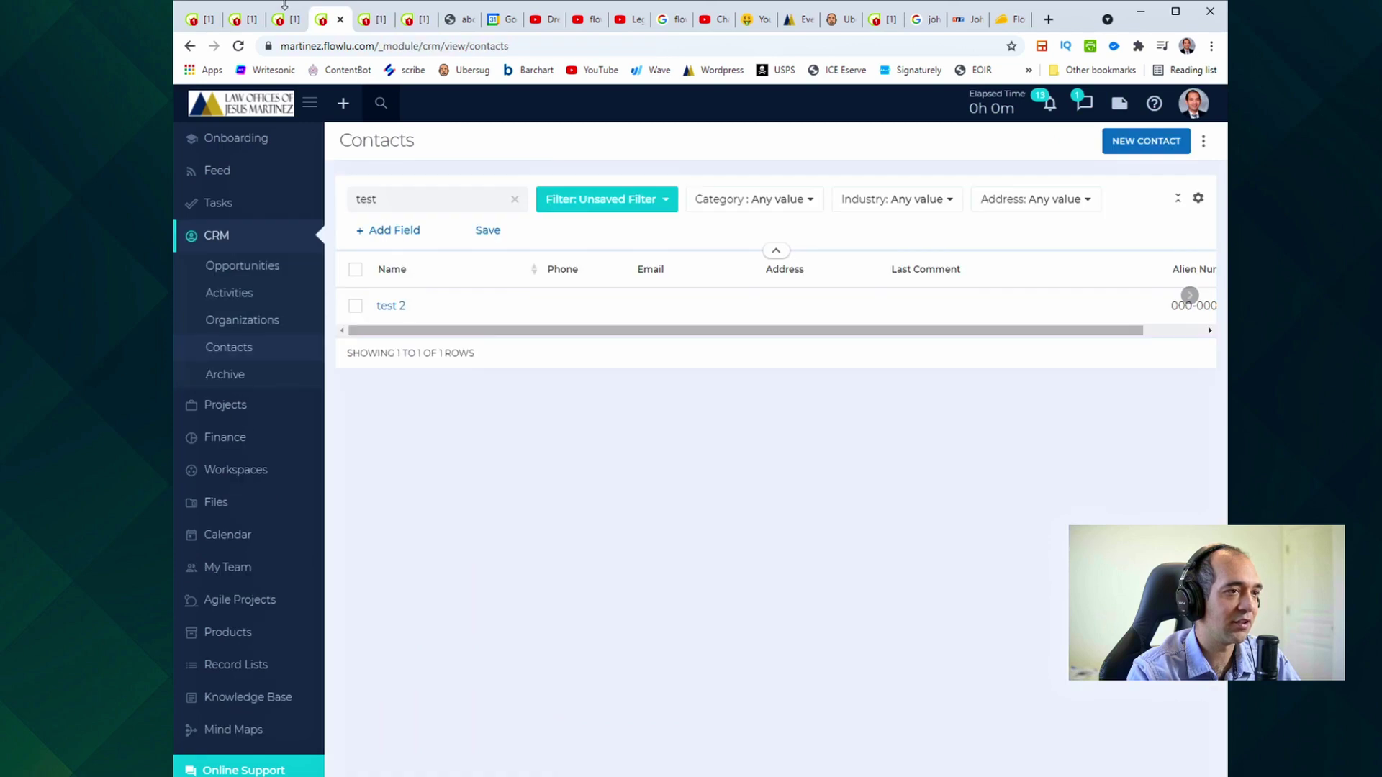
{"action": "left_click", "coordinate": [402, 307]}
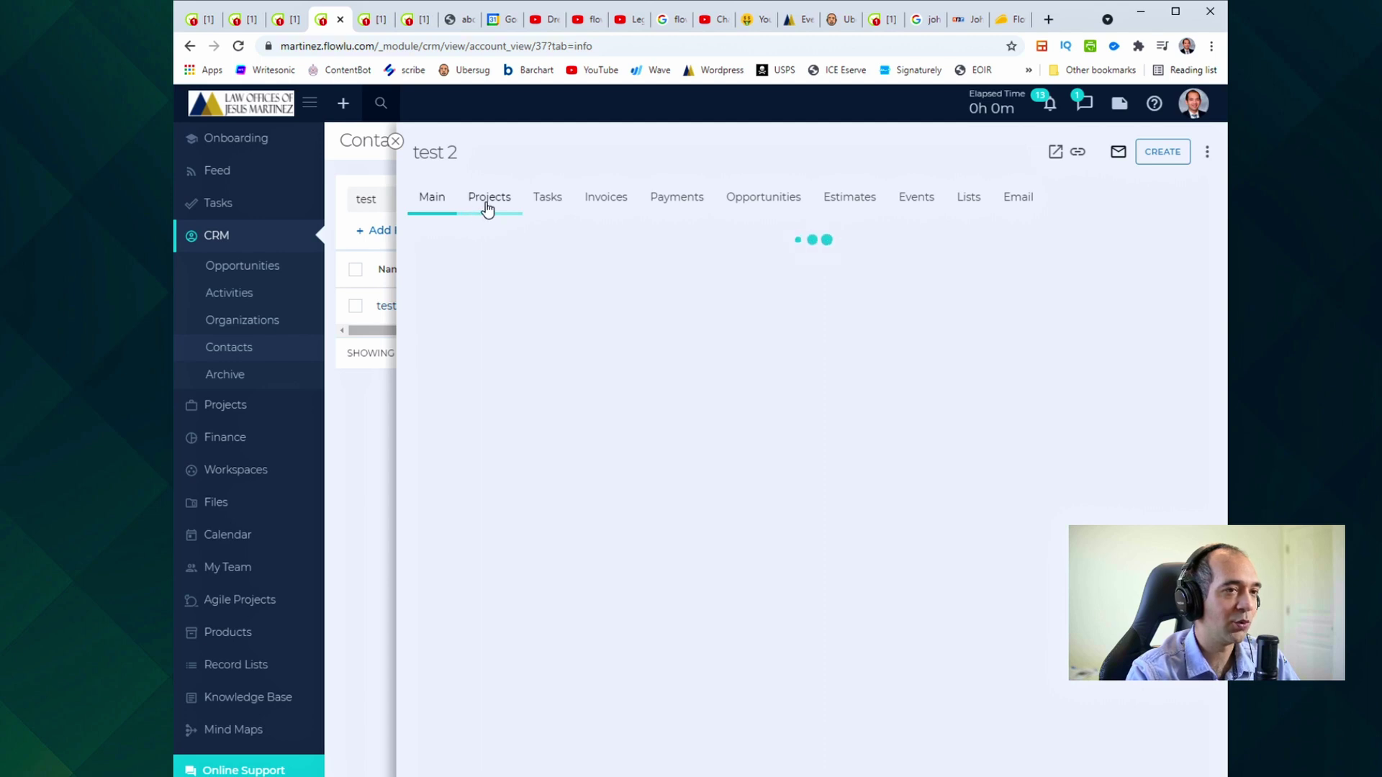
{"action": "left_click", "coordinate": [486, 205]}
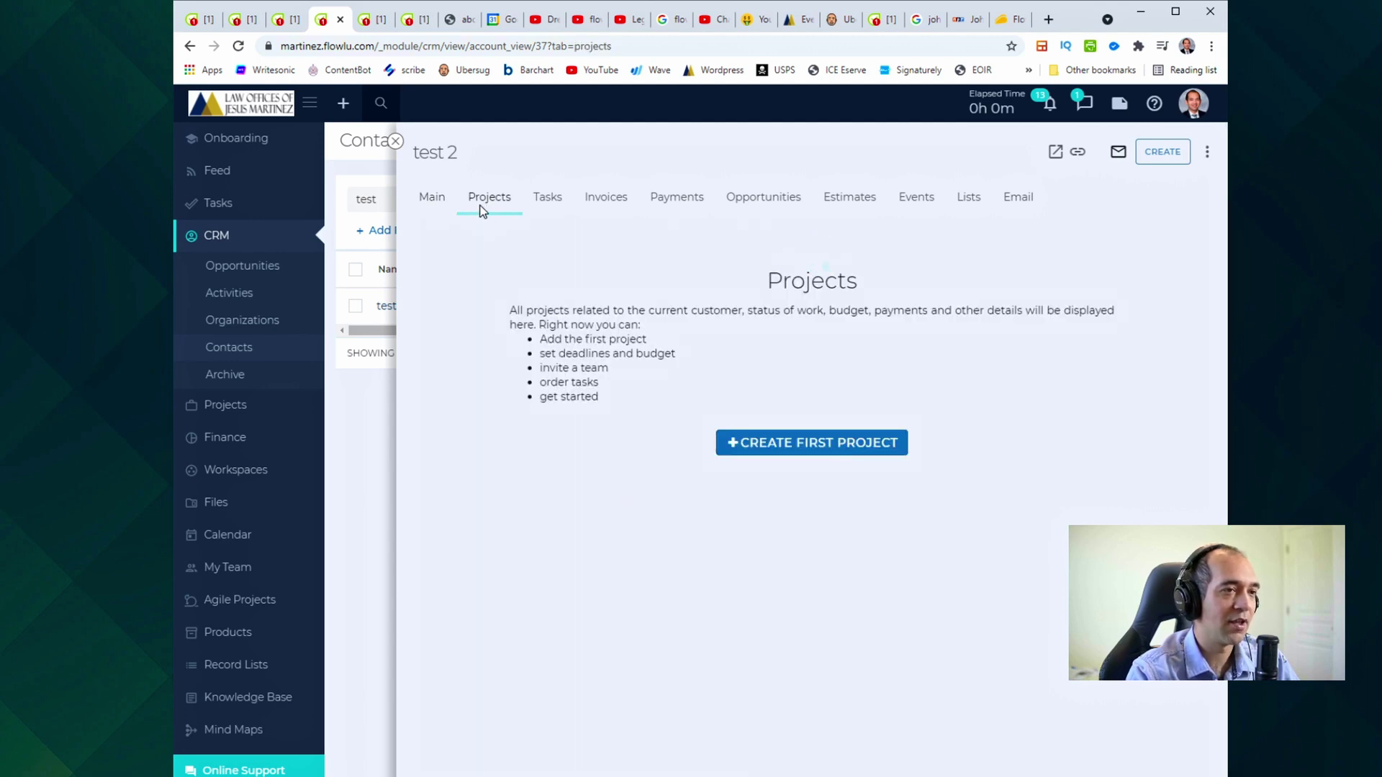
Start a first project for the contact, named "testing 123", with the DACA Initial project workflow.
{"action": "left_click", "coordinate": [862, 448]}
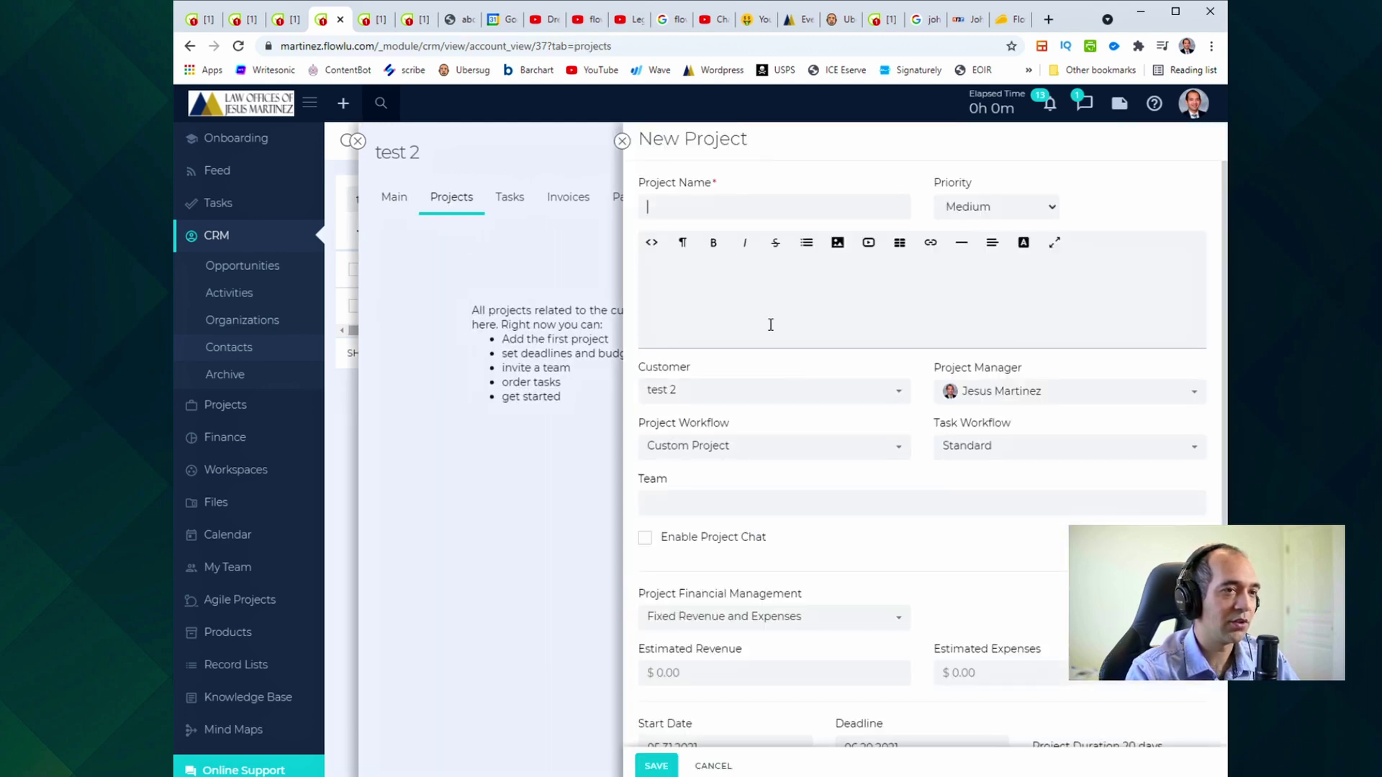
{"action": "type", "text": "testing 123"}
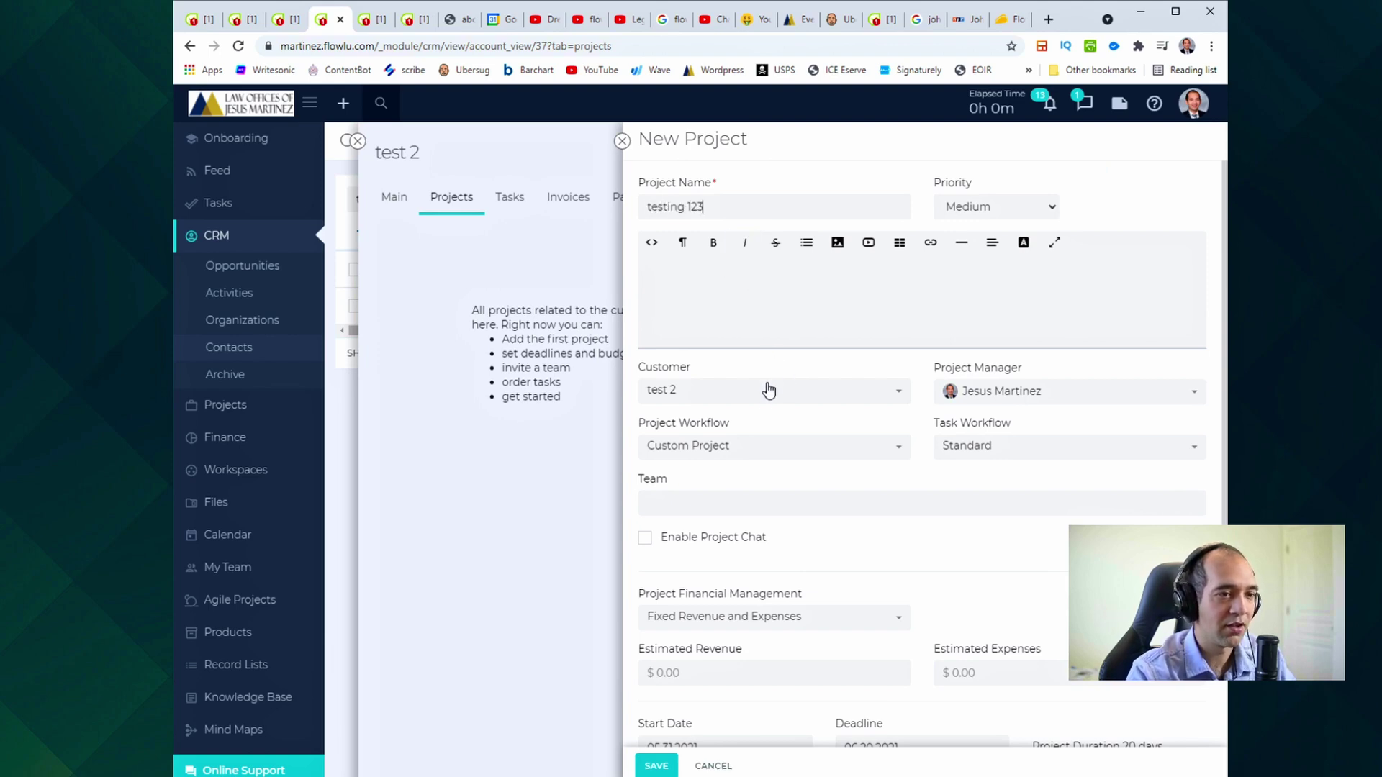
{"action": "left_click", "coordinate": [720, 459]}
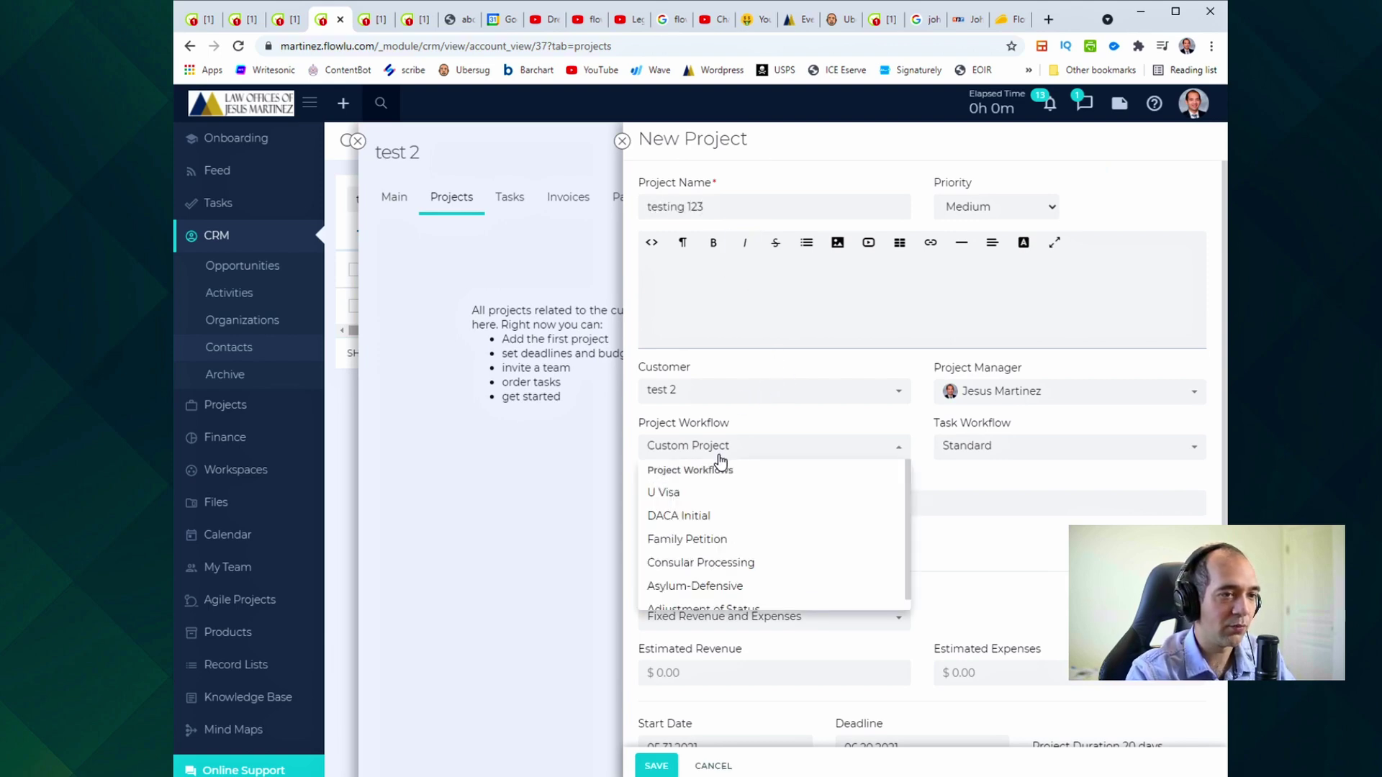
{"action": "left_click", "coordinate": [695, 517]}
{"action": "scroll", "coordinate": [697, 515], "scroll_direction": "down", "scroll_amount": 2}
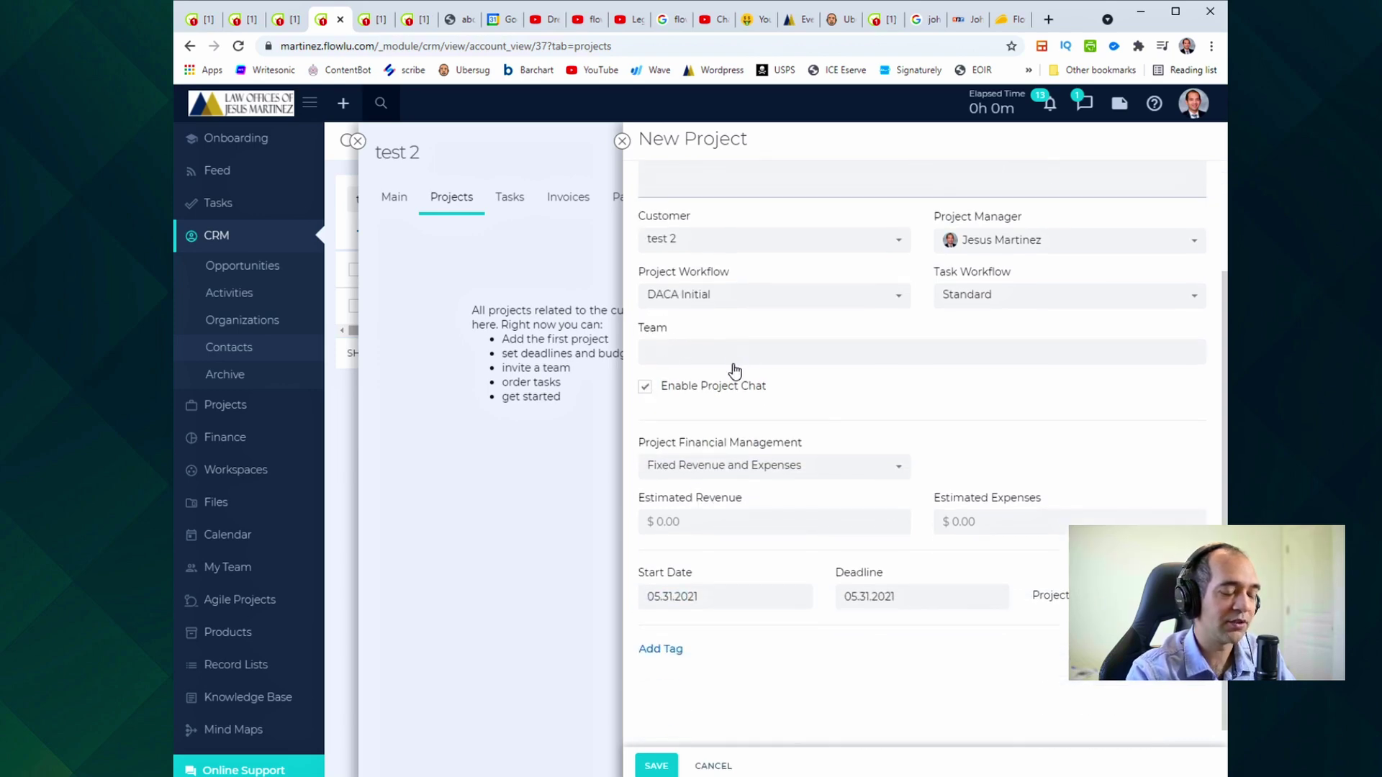
{"action": "scroll", "coordinate": [872, 392], "scroll_direction": "up", "scroll_amount": 2}
{"action": "scroll", "coordinate": [741, 453], "scroll_direction": "down", "scroll_amount": 2}
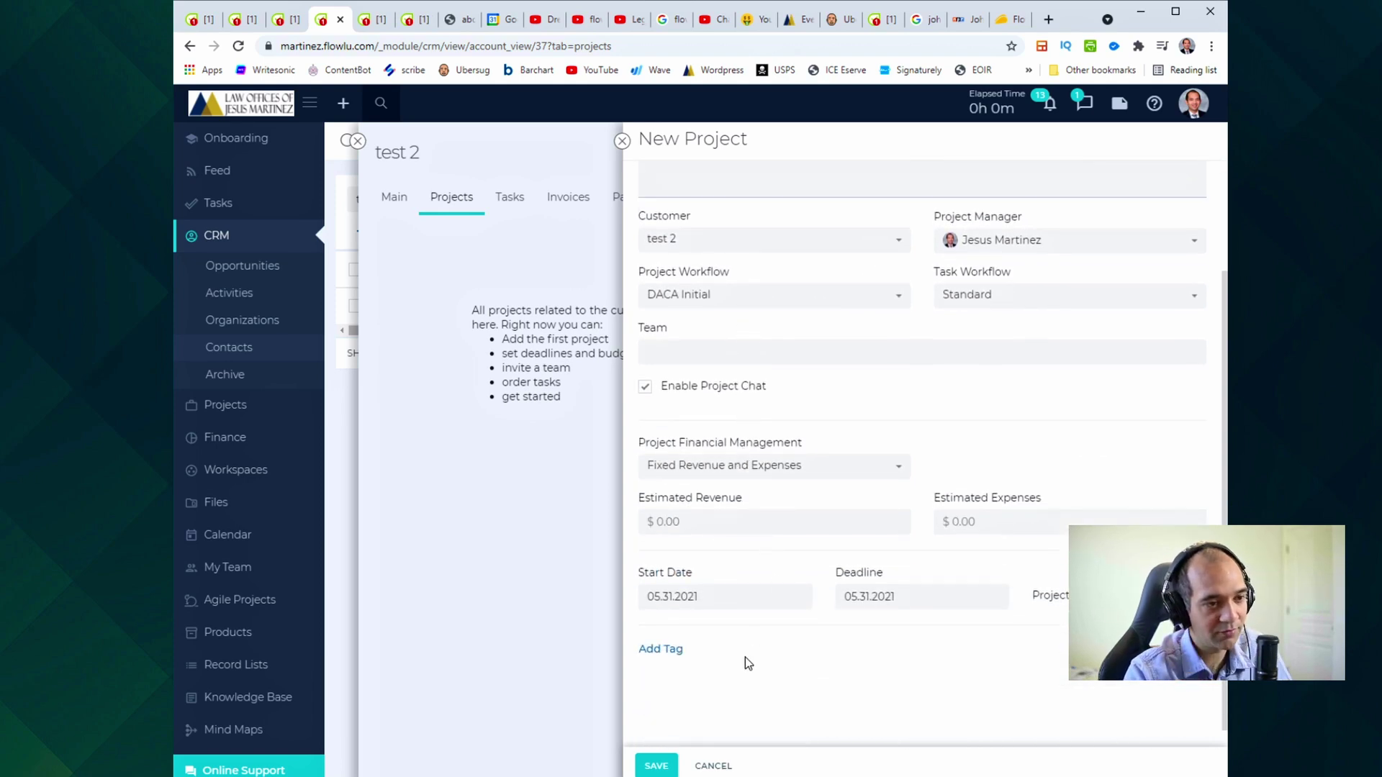
Set the new project's deadline to 06.30.2021.
{"action": "left_click", "coordinate": [909, 608]}
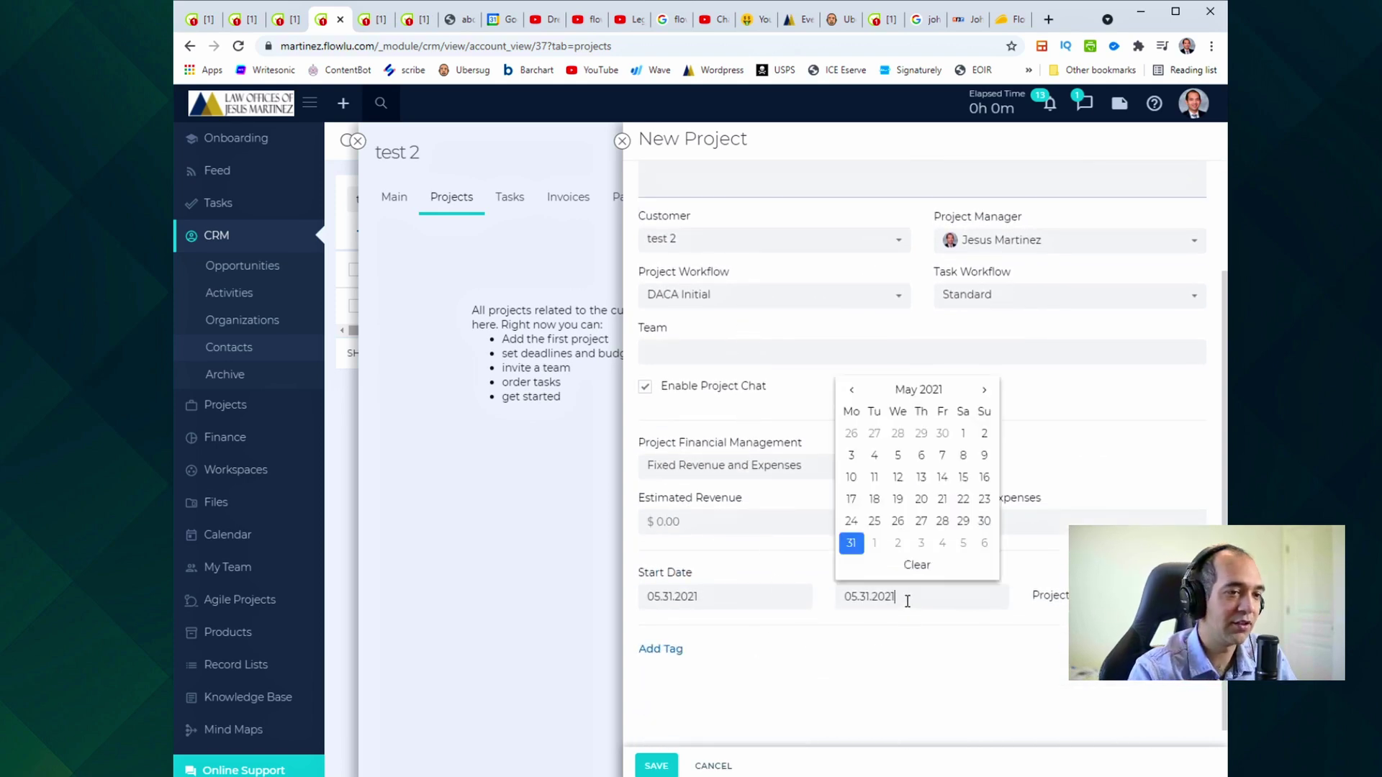
{"action": "left_click", "coordinate": [984, 389]}
{"action": "left_click", "coordinate": [897, 521]}
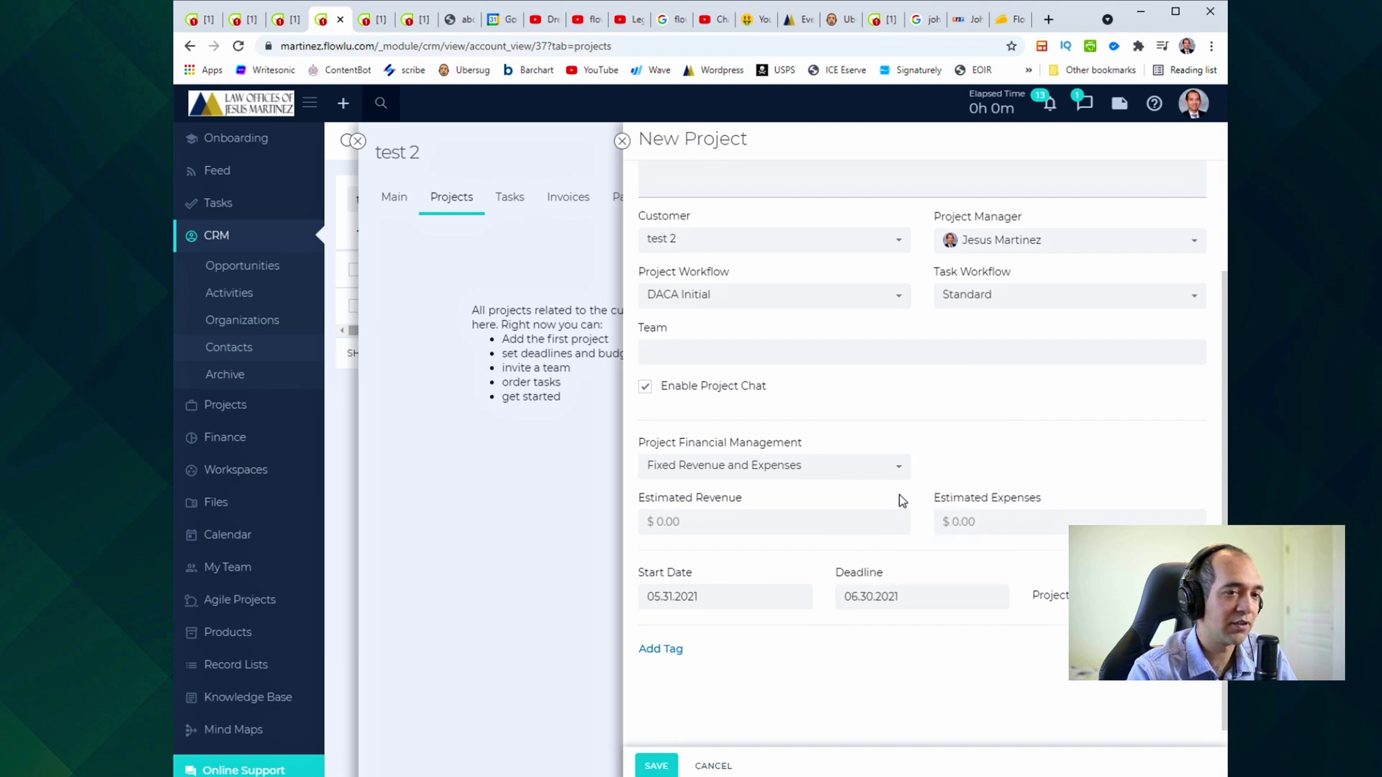
Add the "daca" tag to the new project and save it.
{"action": "left_click", "coordinate": [669, 651]}
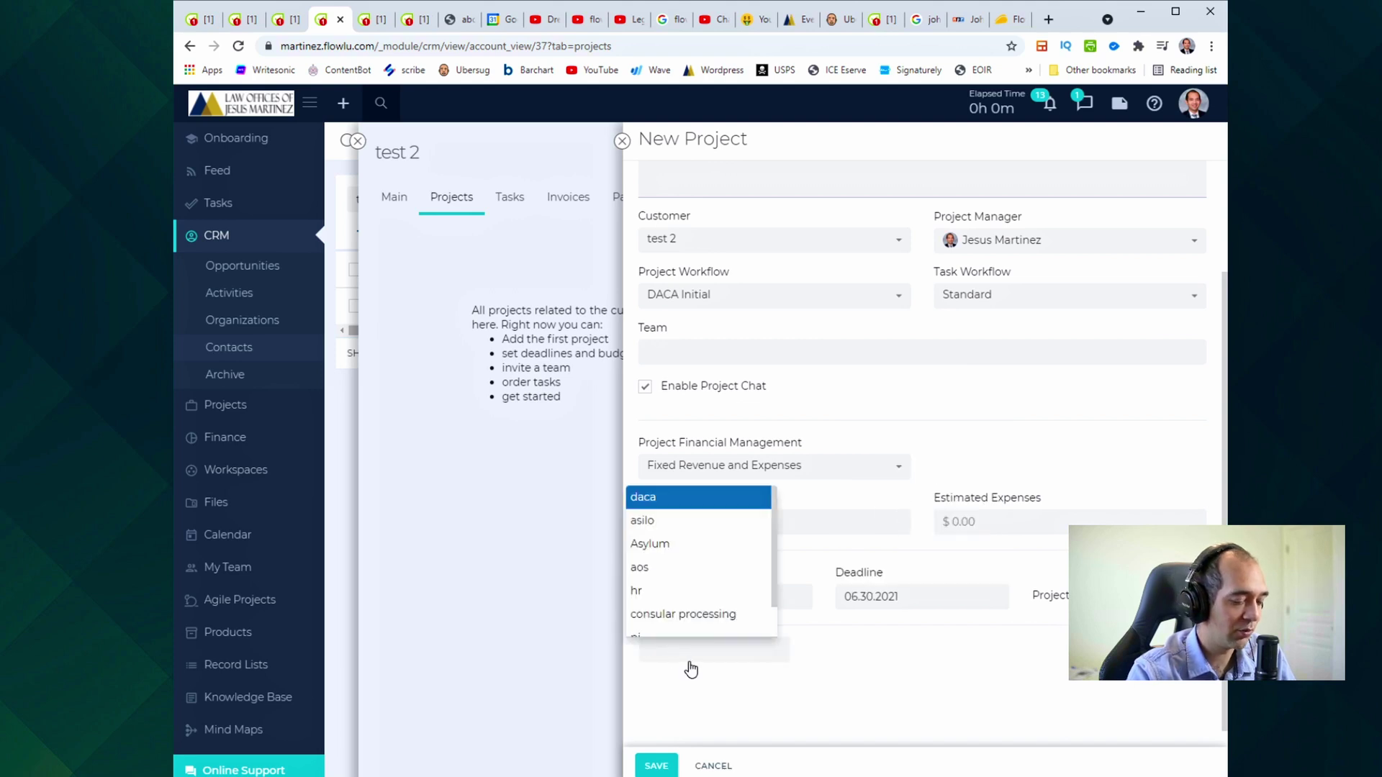
{"action": "type", "text": "daca"}
{"action": "left_click", "coordinate": [678, 636]}
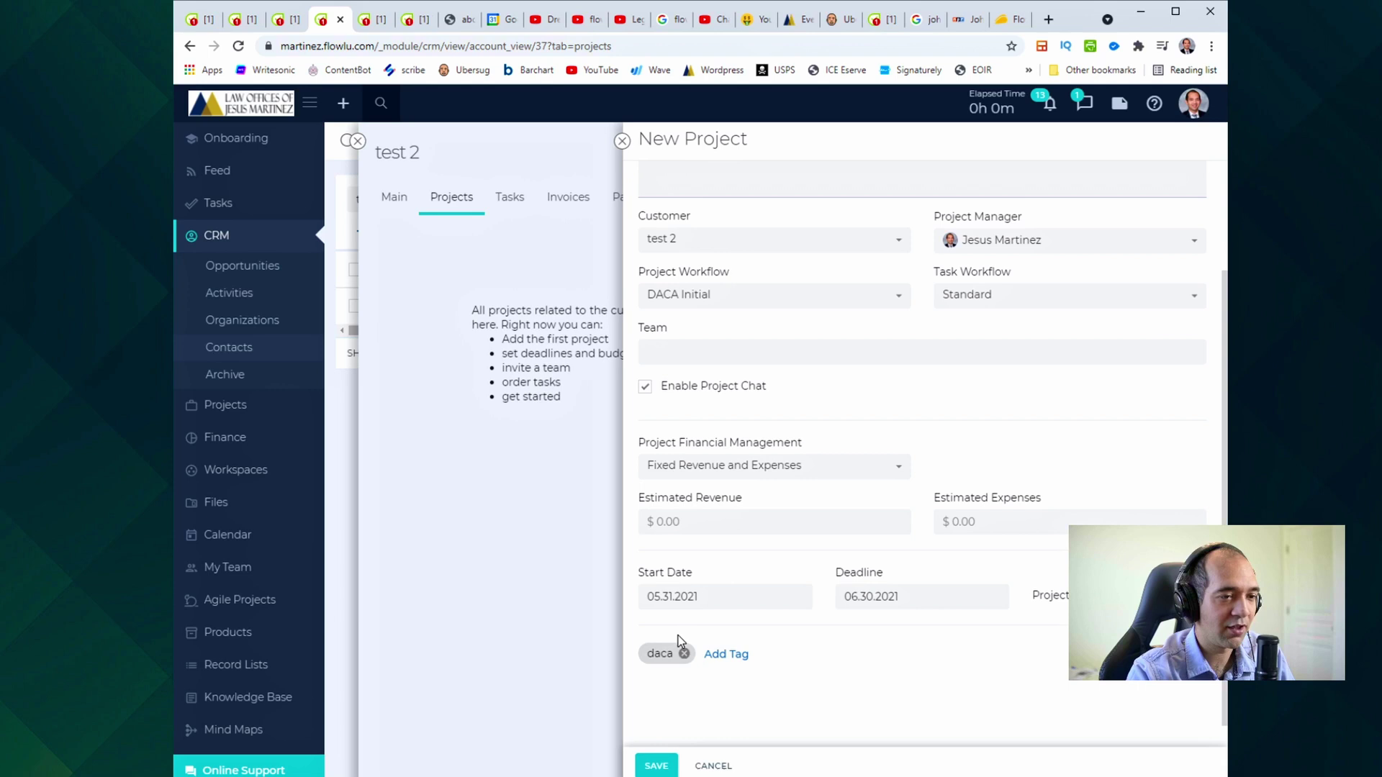
{"action": "left_click", "coordinate": [655, 763]}
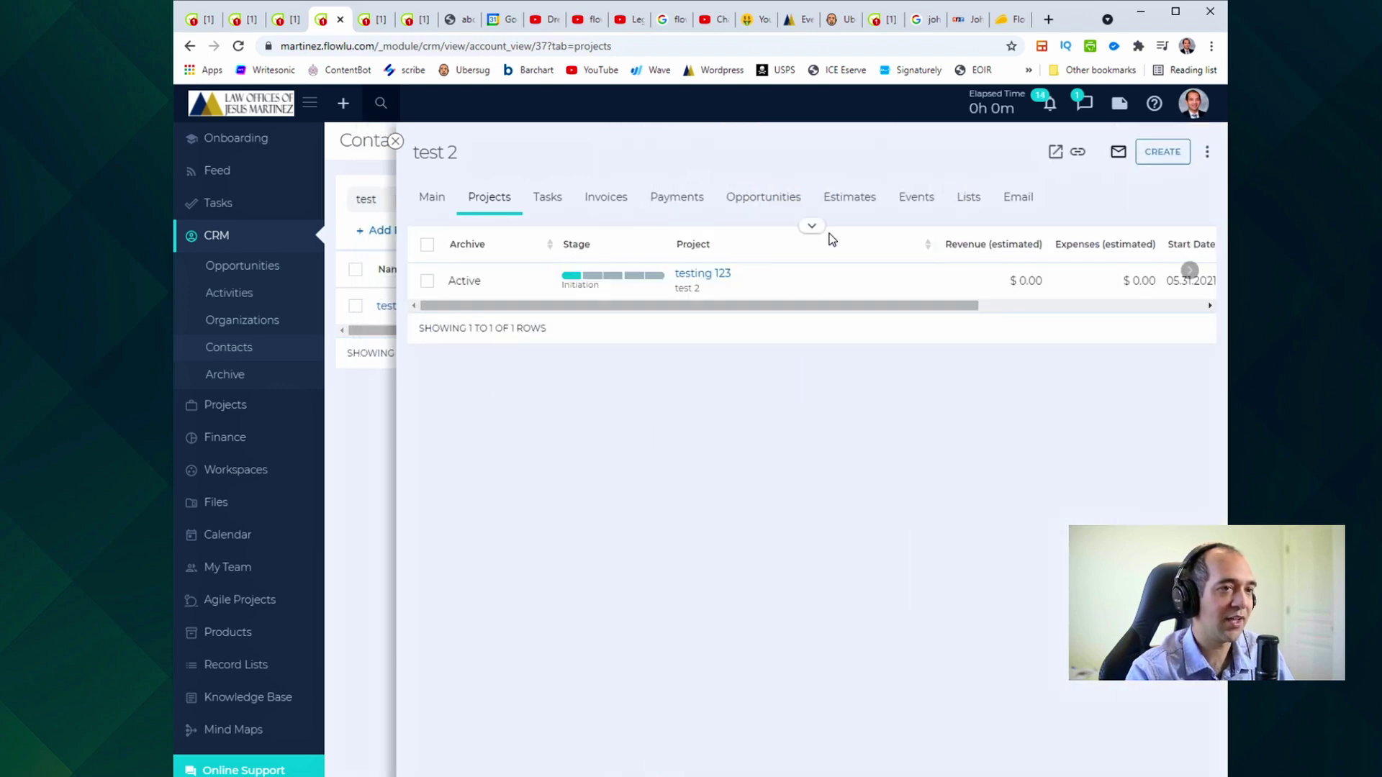
Open the task board of the project "testing 123" and move the Scan Intake & Contract task to Done.
{"action": "left_click", "coordinate": [710, 277]}
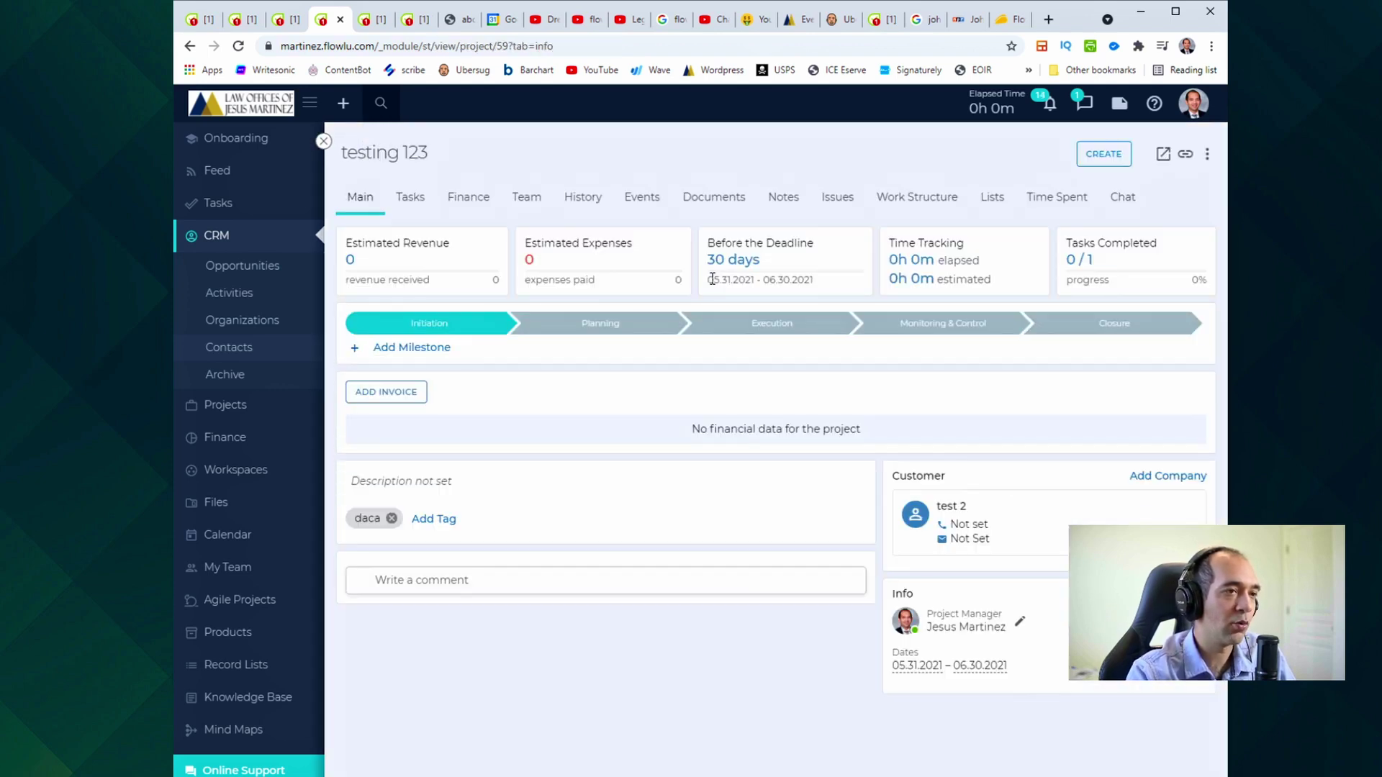
{"action": "left_click", "coordinate": [408, 205]}
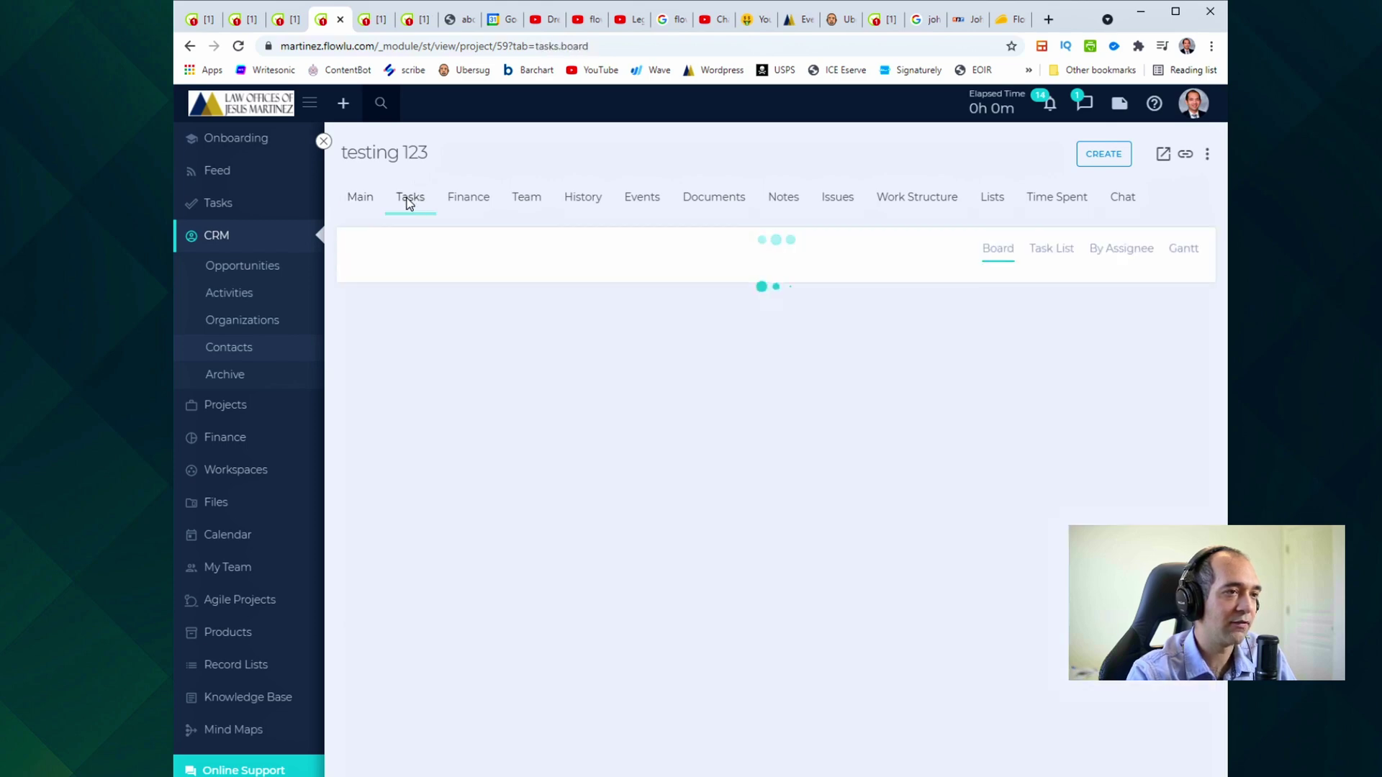
{"action": "left_click_drag", "start_coordinate": [407, 454], "coordinate": [851, 431]}
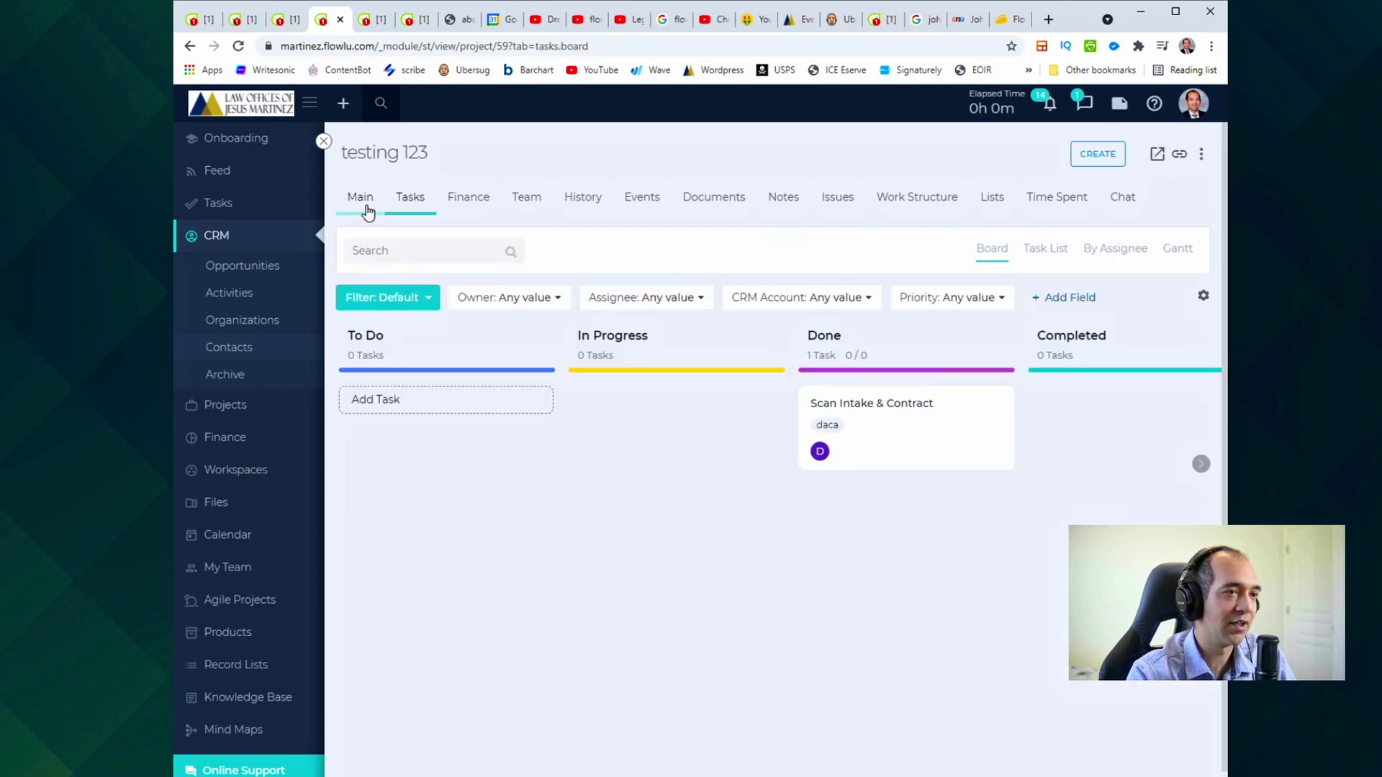
Advance the project to the Planning stage and move the Request Documents task to Done on its task board.
{"action": "left_click", "coordinate": [364, 205]}
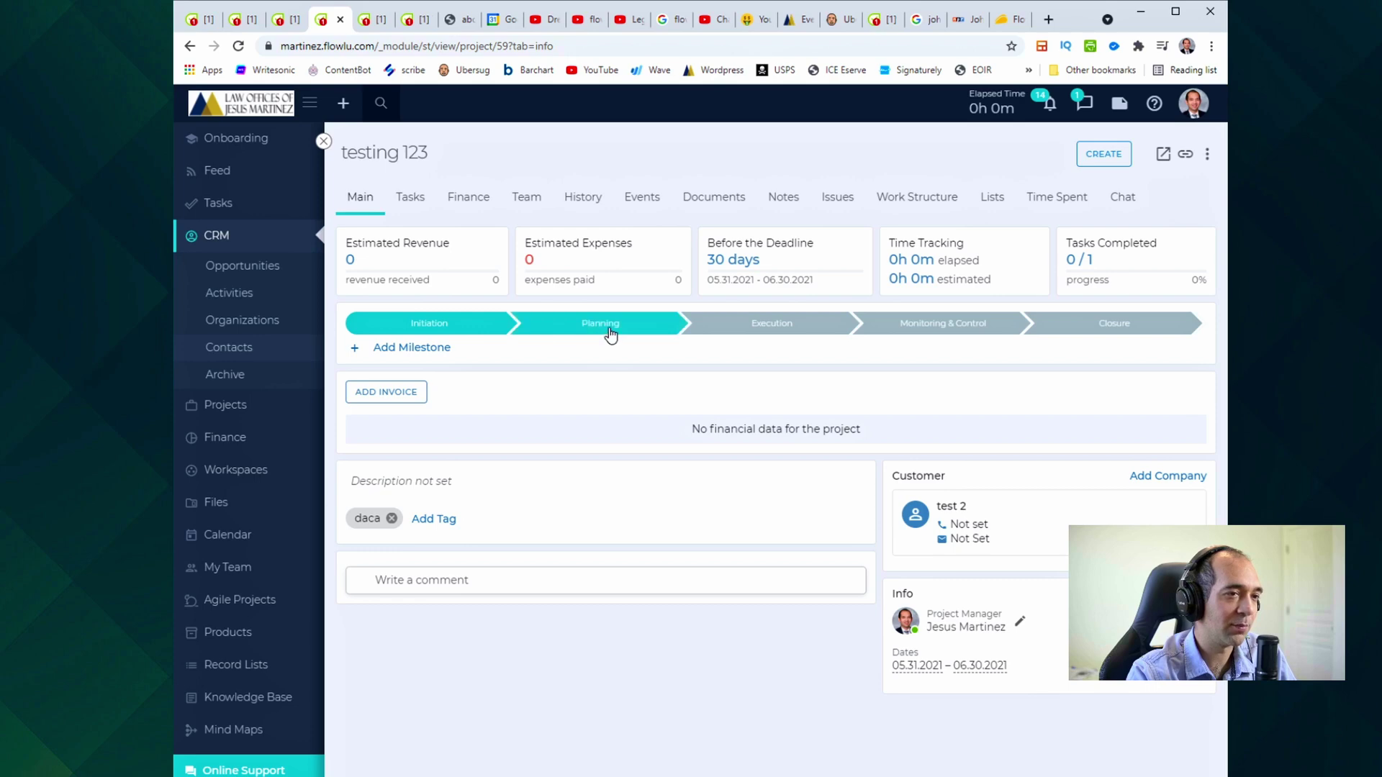
{"action": "left_click", "coordinate": [410, 198]}
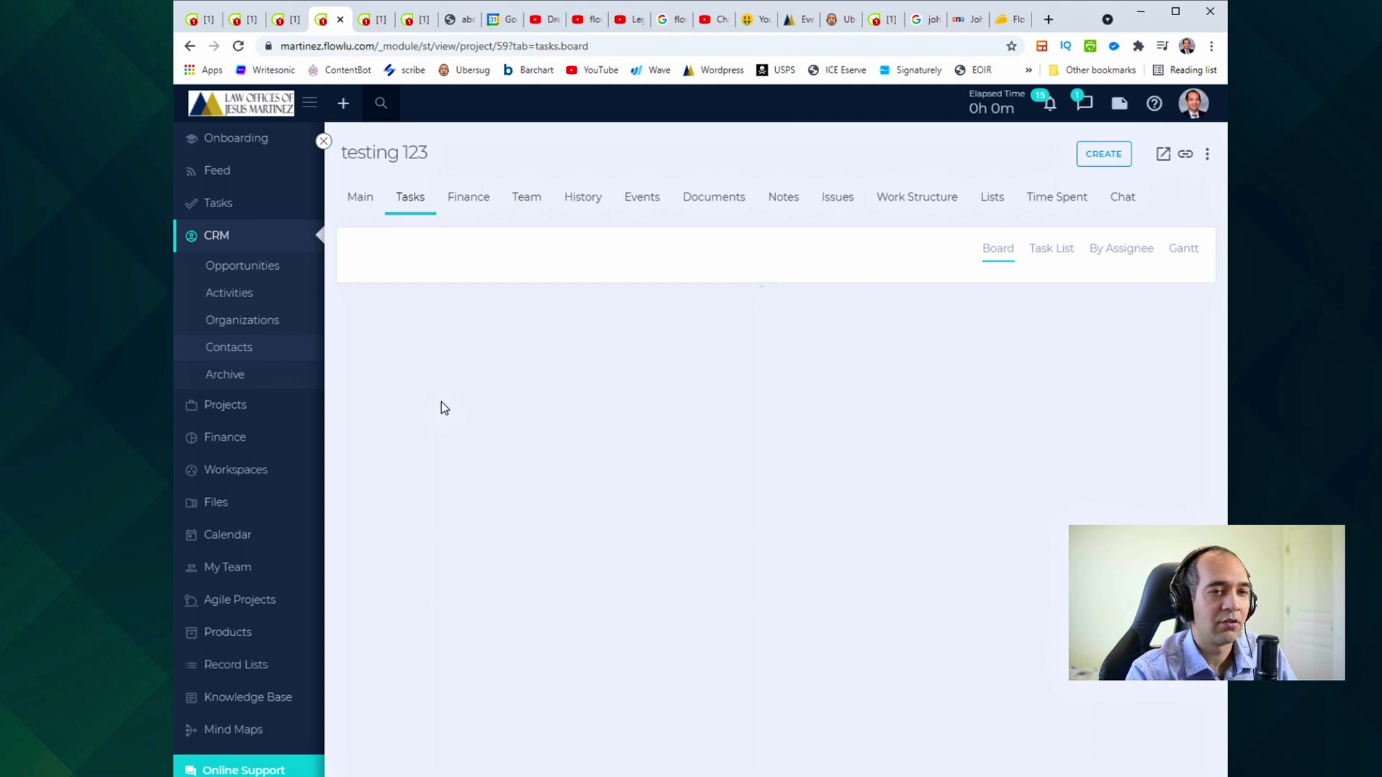
{"action": "left_click_drag", "start_coordinate": [394, 453], "coordinate": [910, 574]}
Advance the project to the Execution stage and review the stage's tasks on the board.
{"action": "left_click", "coordinate": [362, 200]}
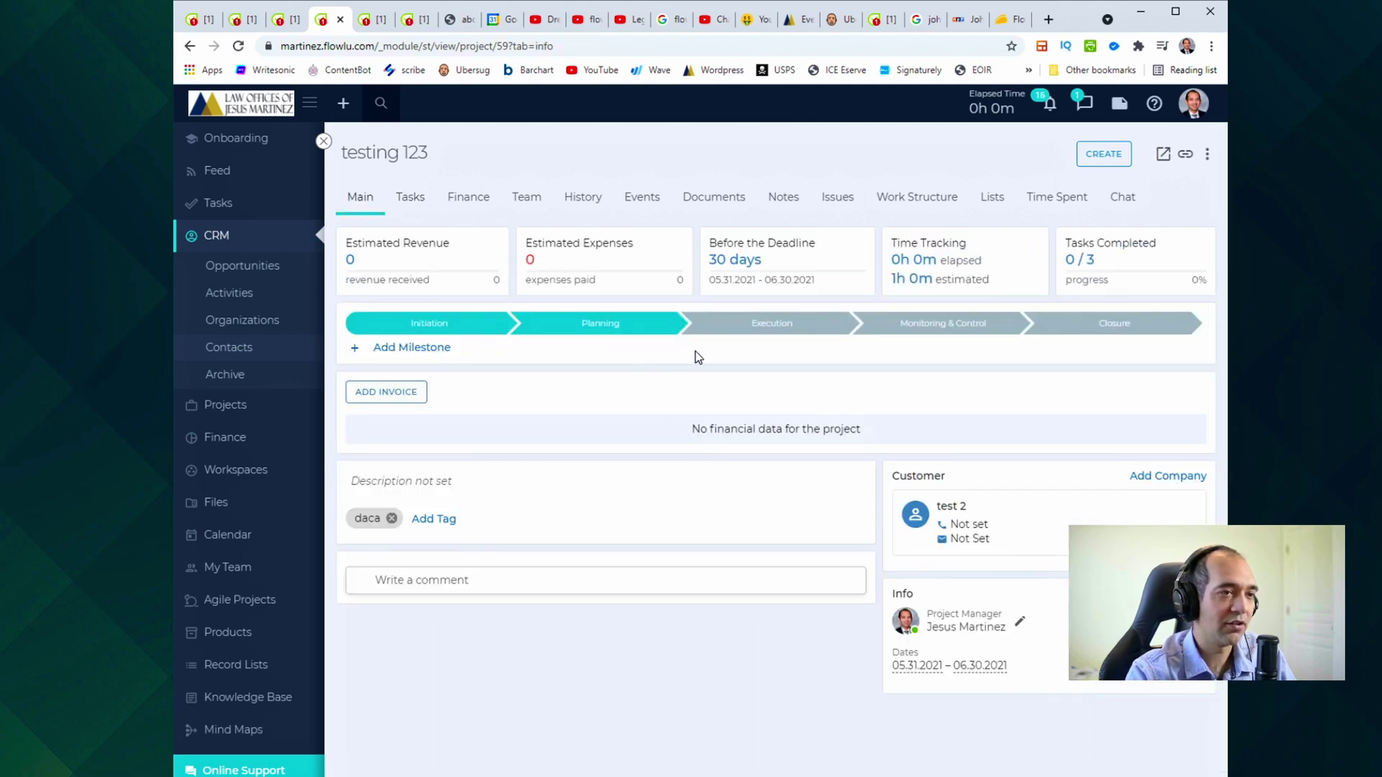
{"action": "left_click", "coordinate": [730, 325]}
{"action": "left_click", "coordinate": [412, 201]}
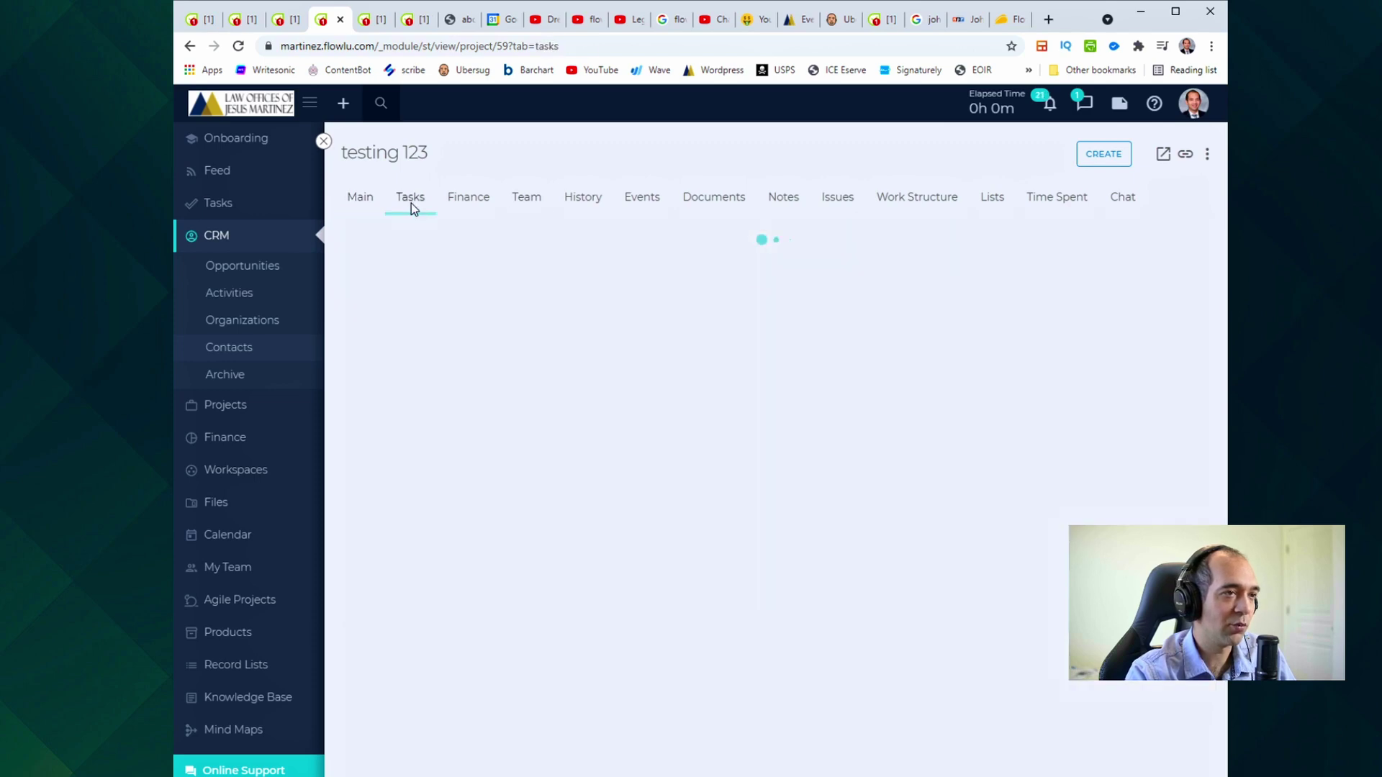
{"action": "scroll", "coordinate": [549, 423], "scroll_direction": "down", "scroll_amount": 2}
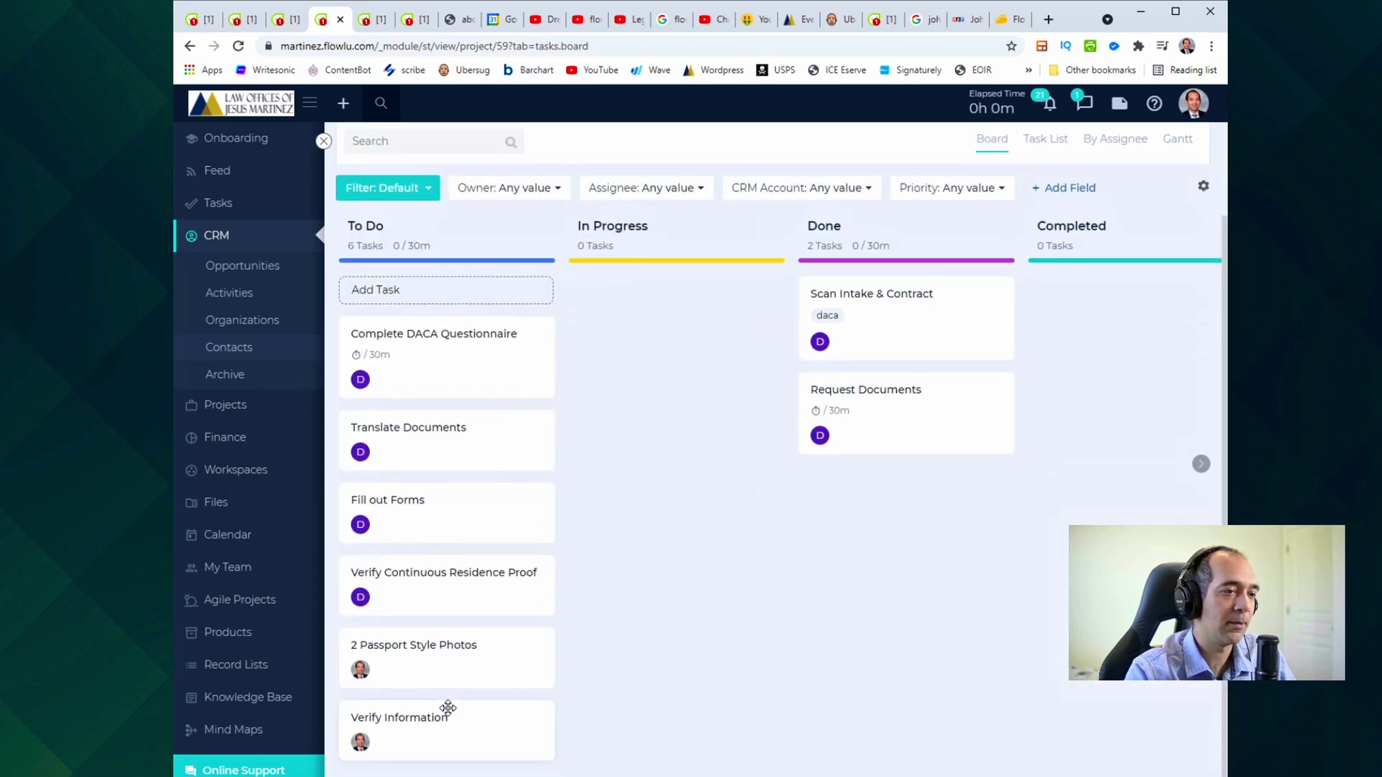
{"action": "scroll", "coordinate": [681, 419], "scroll_direction": "up", "scroll_amount": 2}
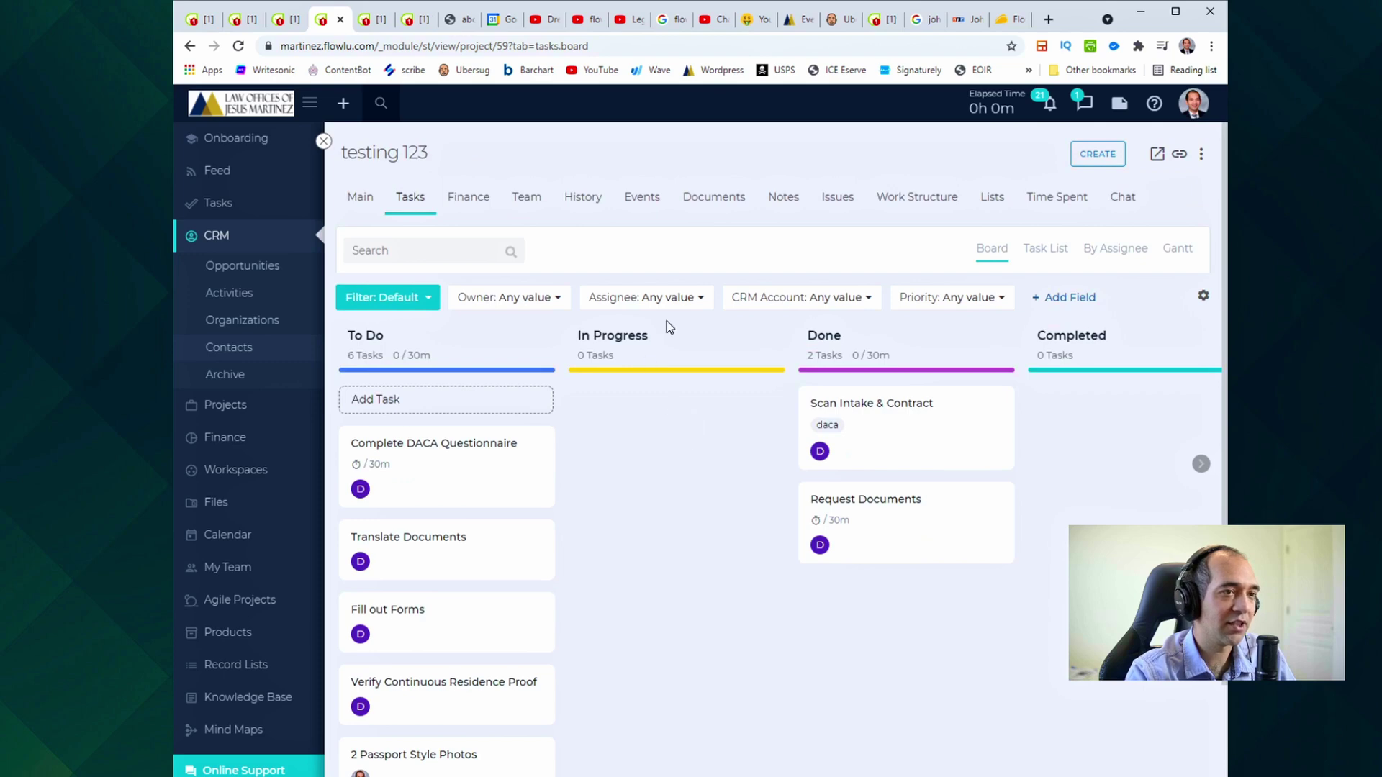
Examine the tasks of each stage in the project's work structure and compare them with the task board.
{"action": "left_click", "coordinate": [921, 198]}
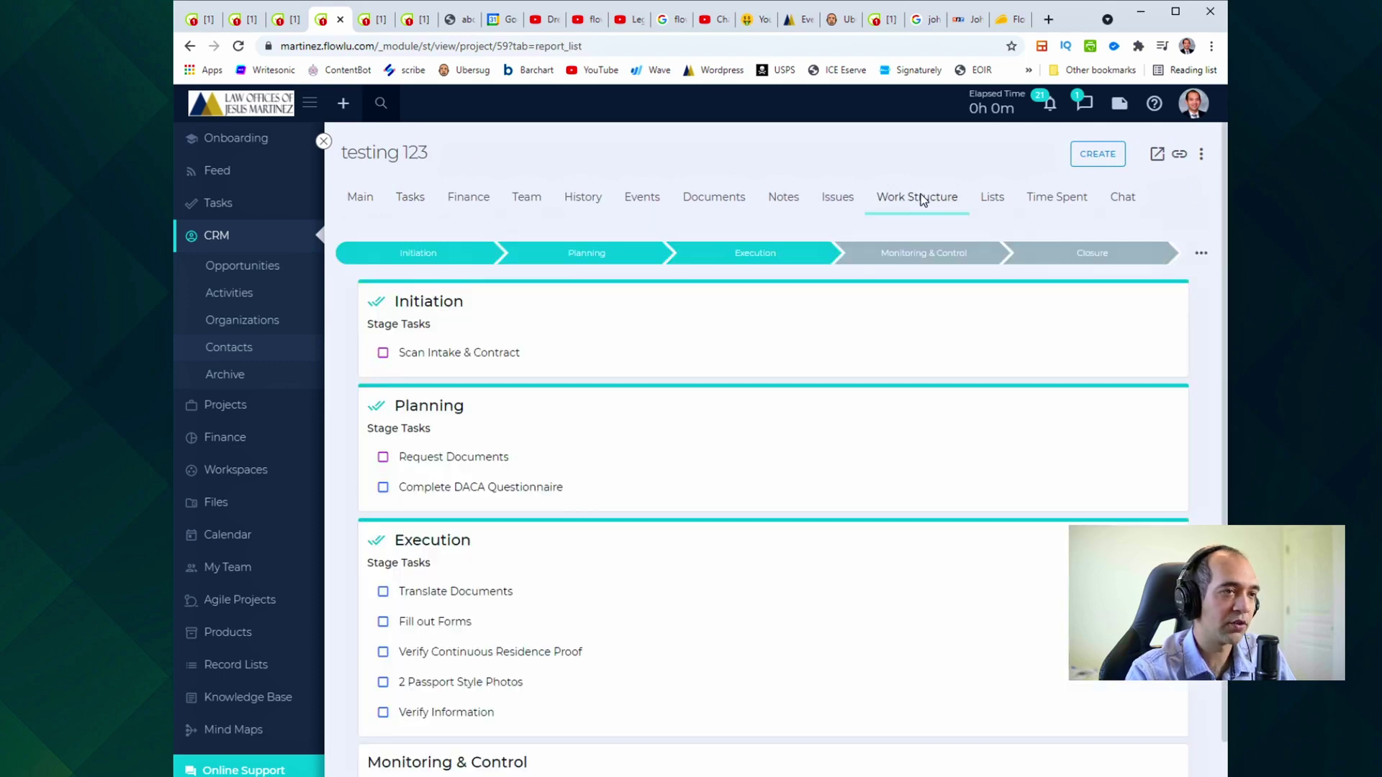
{"action": "scroll", "coordinate": [554, 363], "scroll_direction": "down", "scroll_amount": 1}
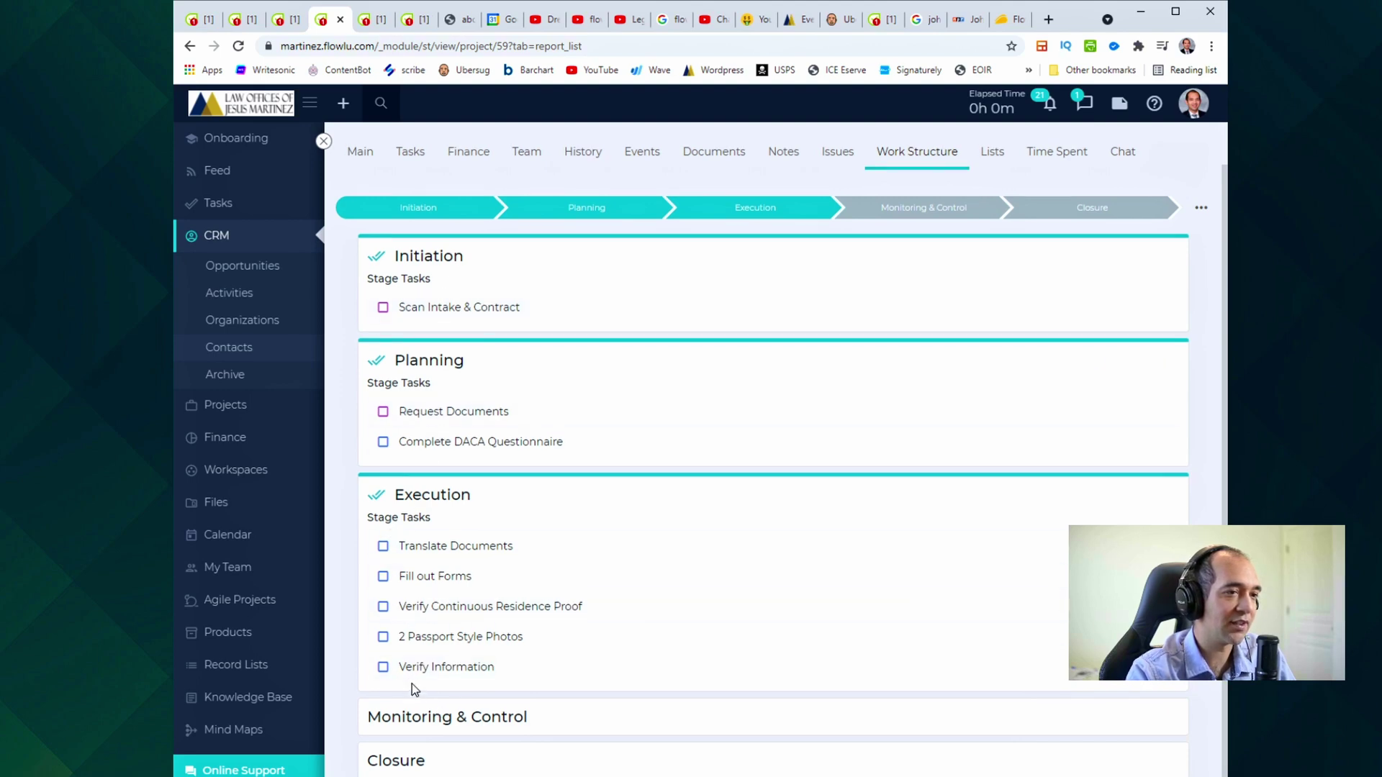
{"action": "scroll", "coordinate": [411, 683], "scroll_direction": "up", "scroll_amount": 1}
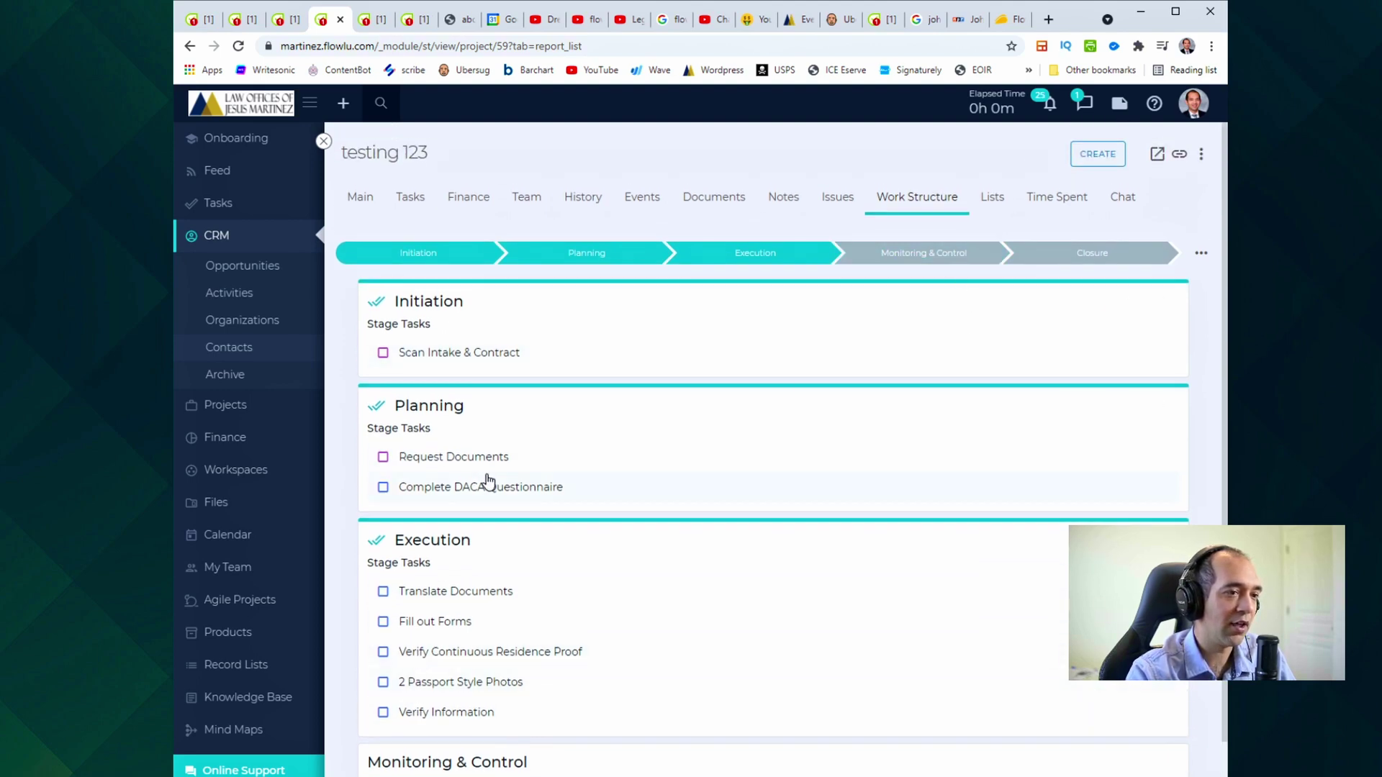
{"action": "scroll", "coordinate": [488, 481], "scroll_direction": "down", "scroll_amount": 1}
{"action": "scroll", "coordinate": [484, 478], "scroll_direction": "up", "scroll_amount": 1}
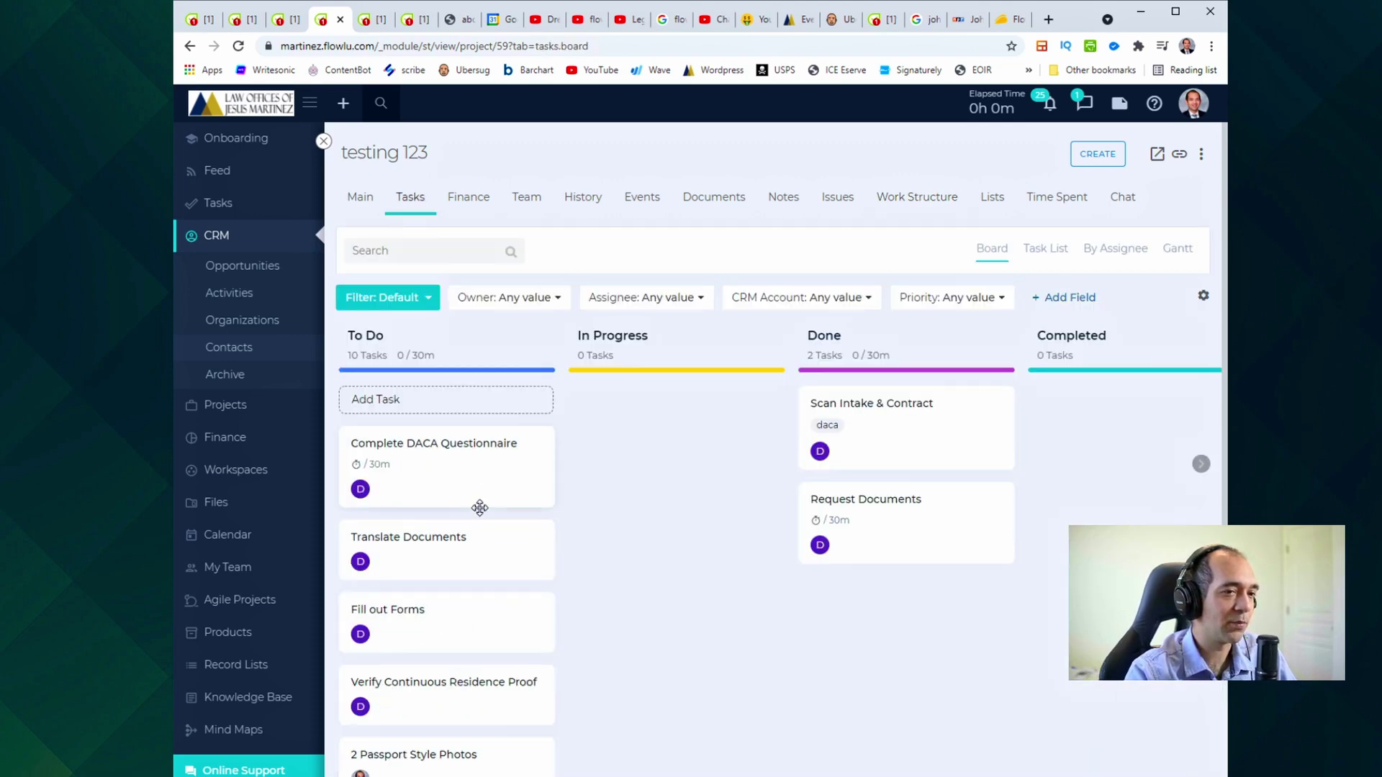
{"action": "scroll", "coordinate": [490, 547], "scroll_direction": "down", "scroll_amount": 6}
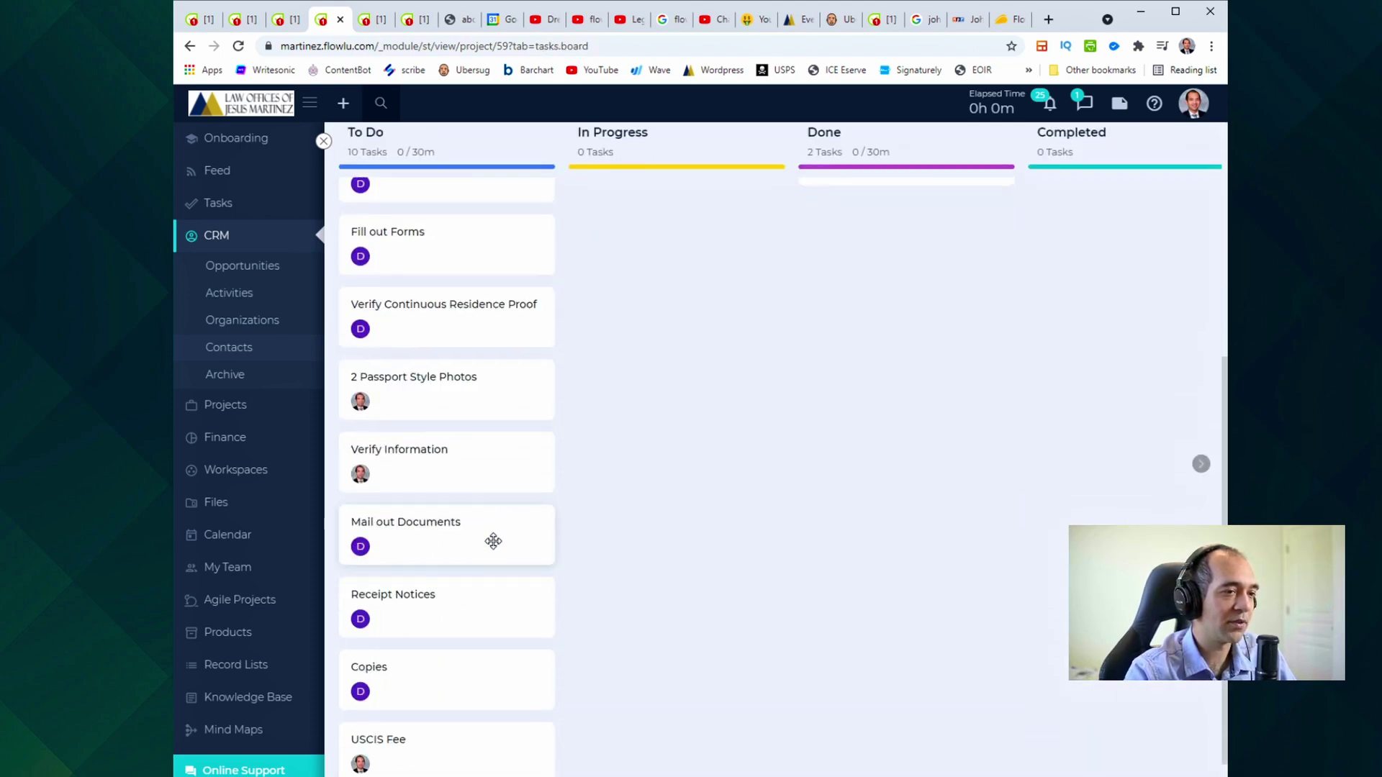
{"action": "scroll", "coordinate": [504, 518], "scroll_direction": "up", "scroll_amount": 6}
Return to the work structure, look into the project's chat channel and close it.
{"action": "left_click", "coordinate": [903, 196]}
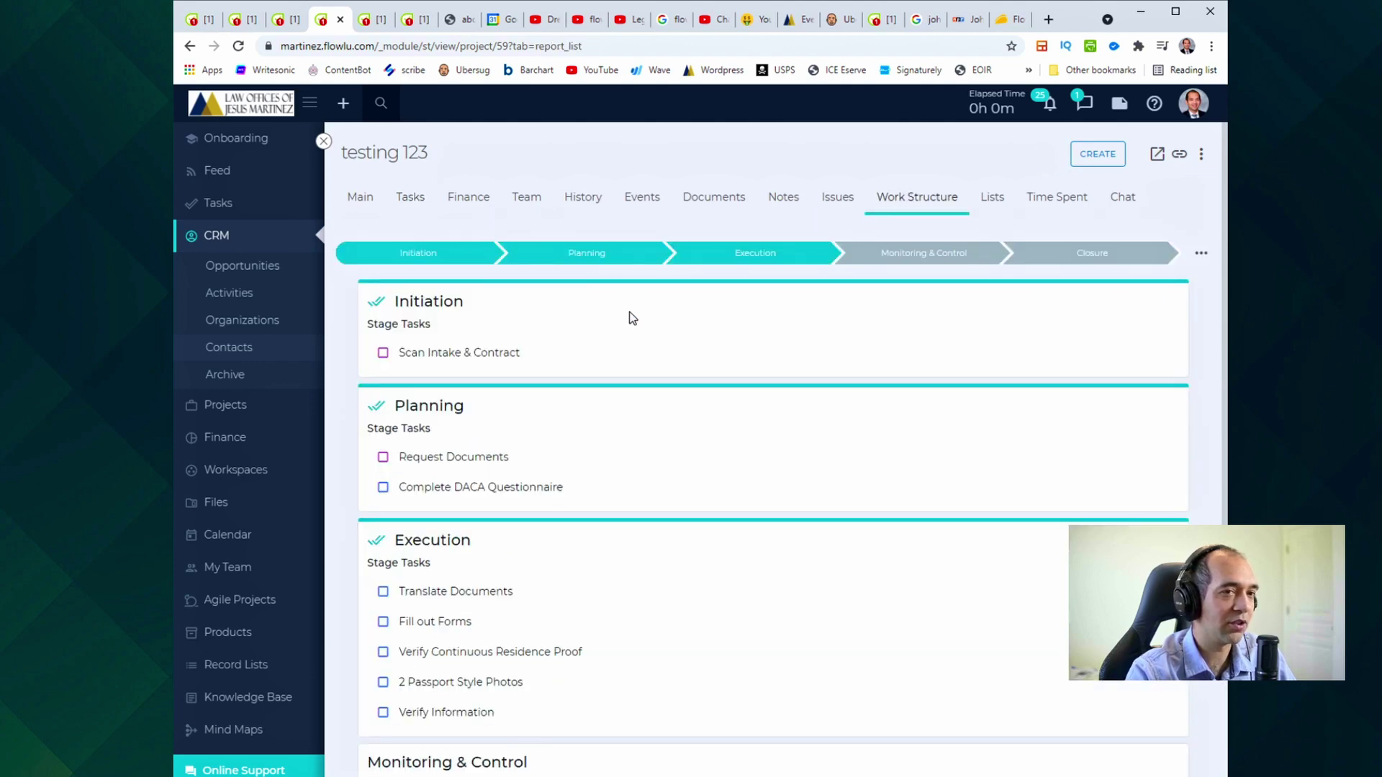
{"action": "left_click", "coordinate": [1121, 208]}
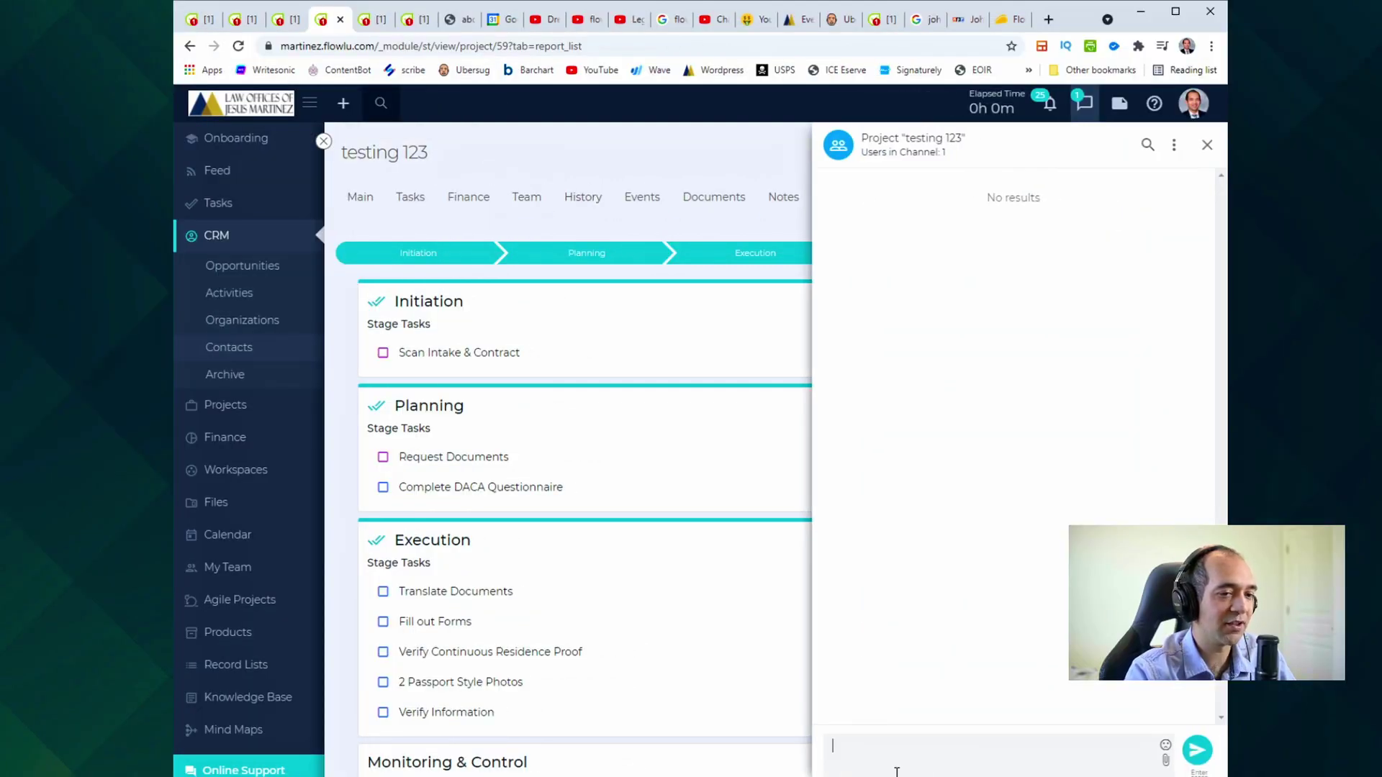
{"action": "left_click", "coordinate": [1208, 146]}
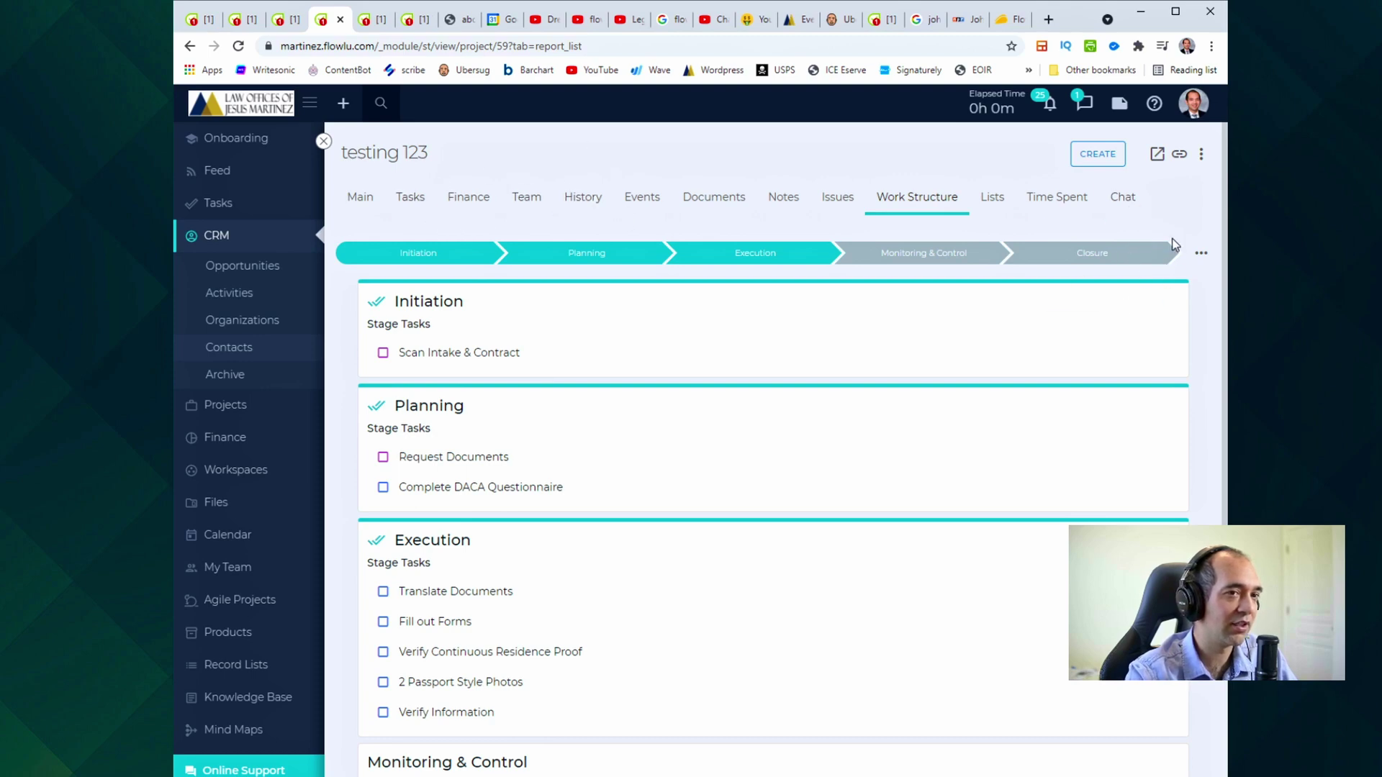
Write the comment "Help with scanning." in the Scan Intake & Contract task, start a colleague mention, and close the task.
{"action": "left_click", "coordinate": [409, 208]}
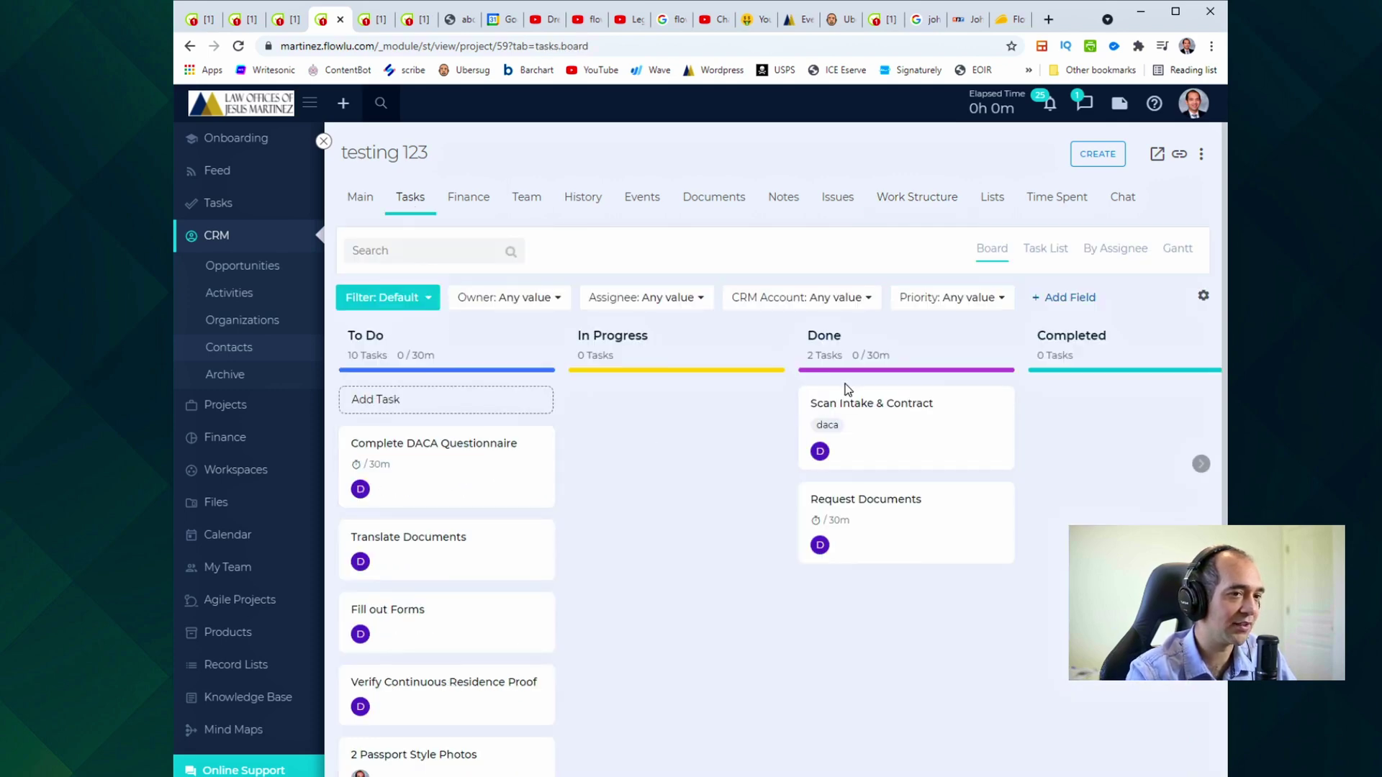
{"action": "left_click", "coordinate": [839, 404]}
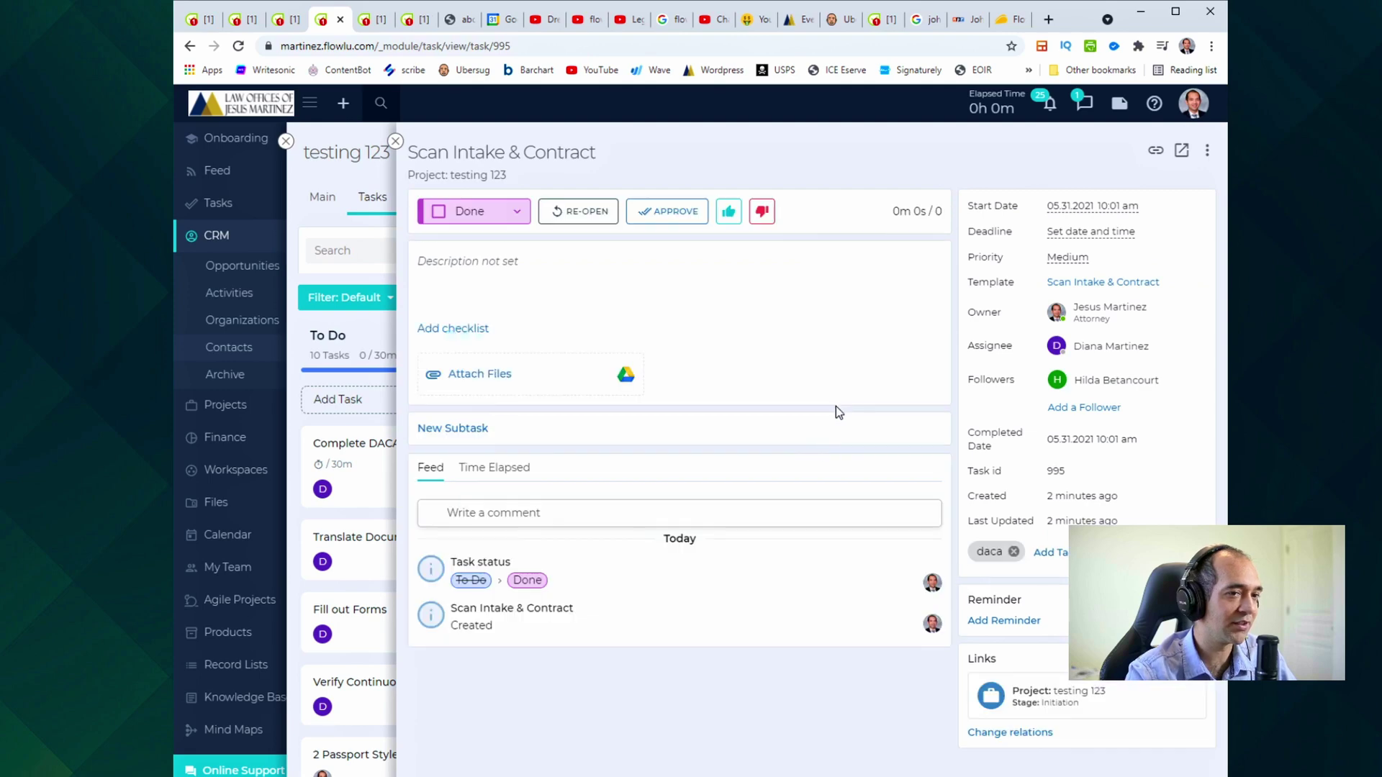
{"action": "left_click", "coordinate": [564, 520]}
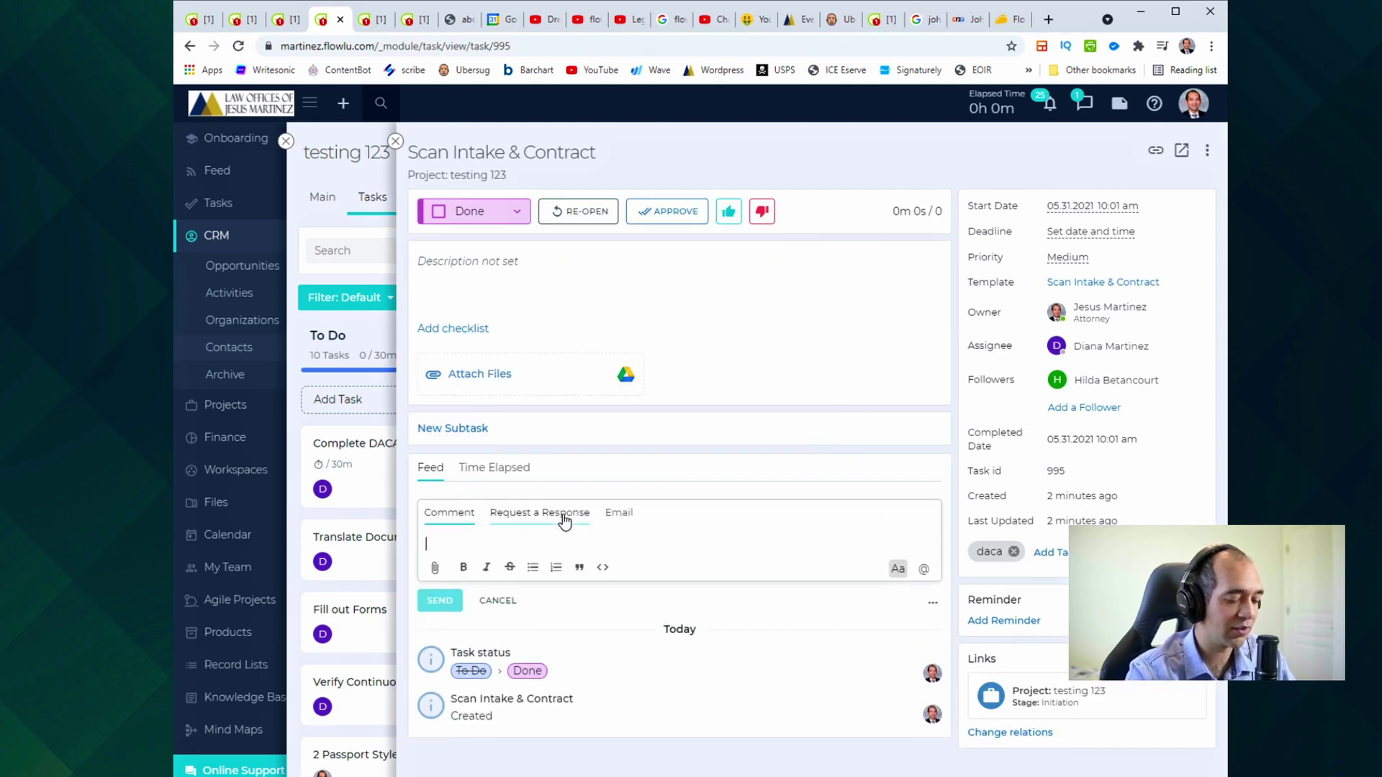
{"action": "type", "text": "Help with scanning."}
{"action": "key", "text": "Return"}
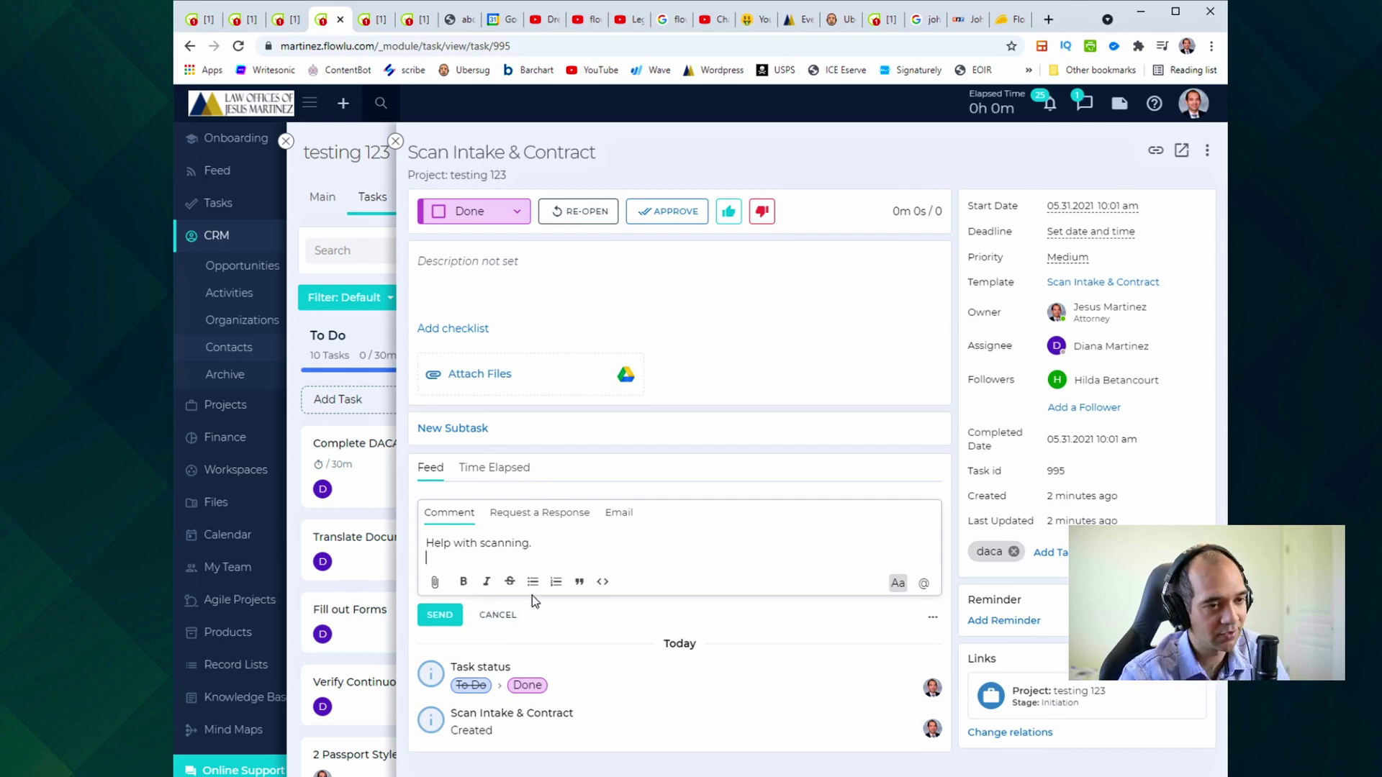
{"action": "key", "text": "BackSpace"}
{"action": "type", "text": "@"}
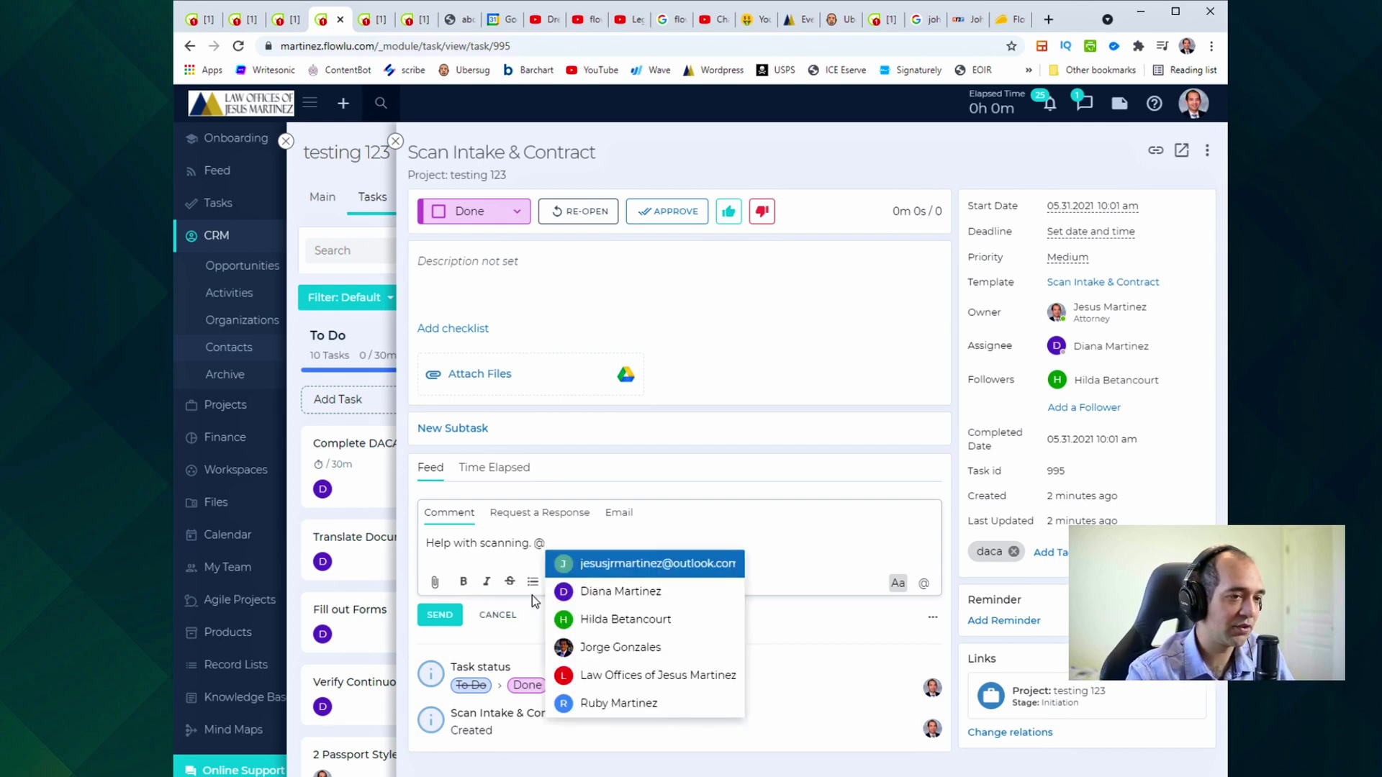
{"action": "key", "text": "Escape"}
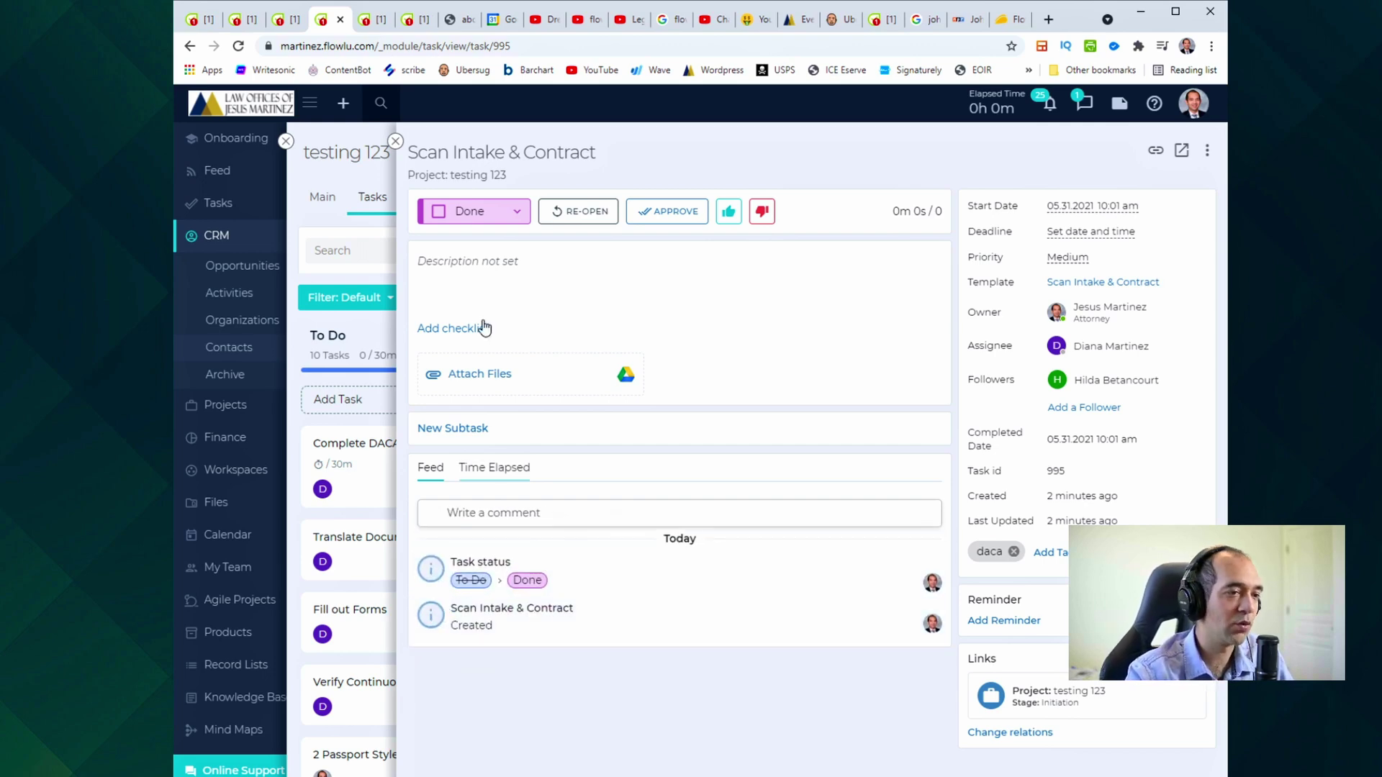
{"action": "left_click", "coordinate": [395, 141]}
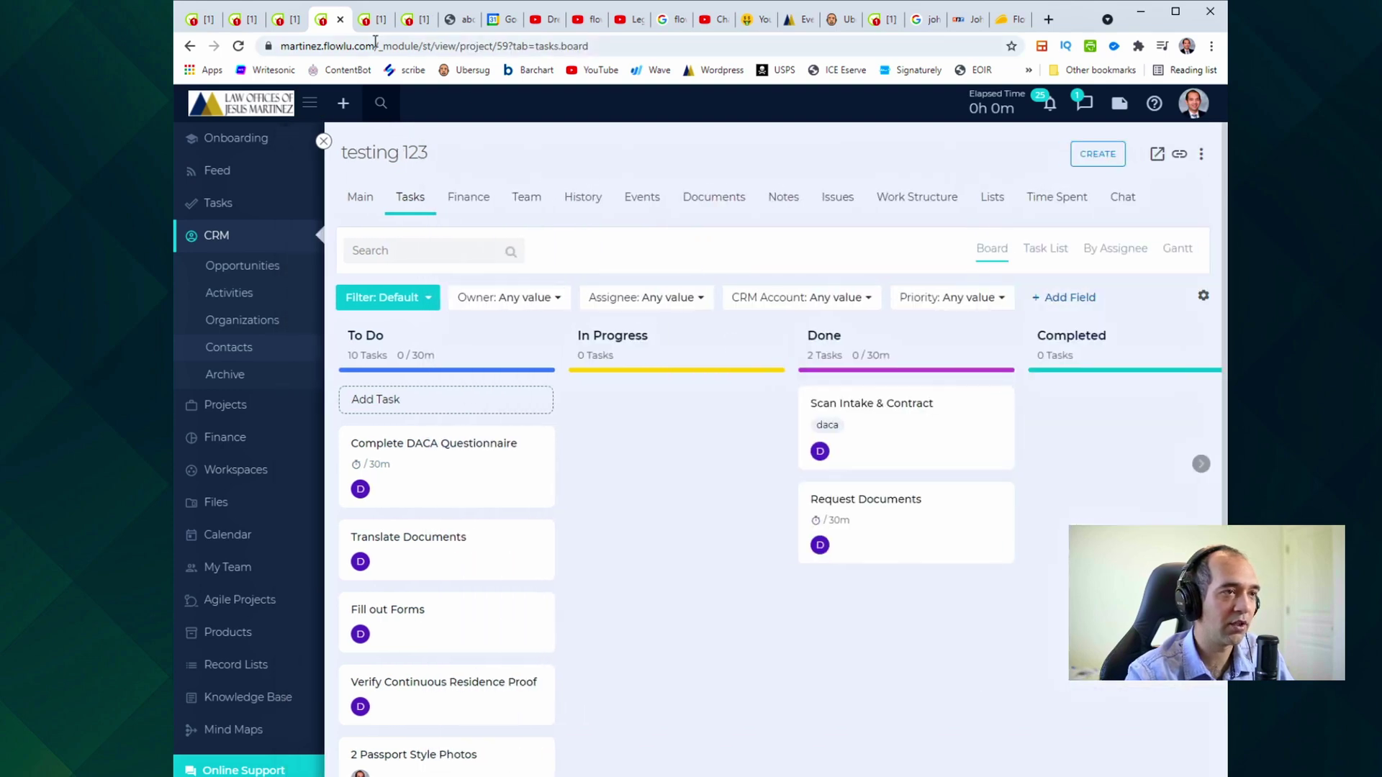
Reload the project's task board, return to the project overview and open its comment field.
{"action": "left_click", "coordinate": [238, 45]}
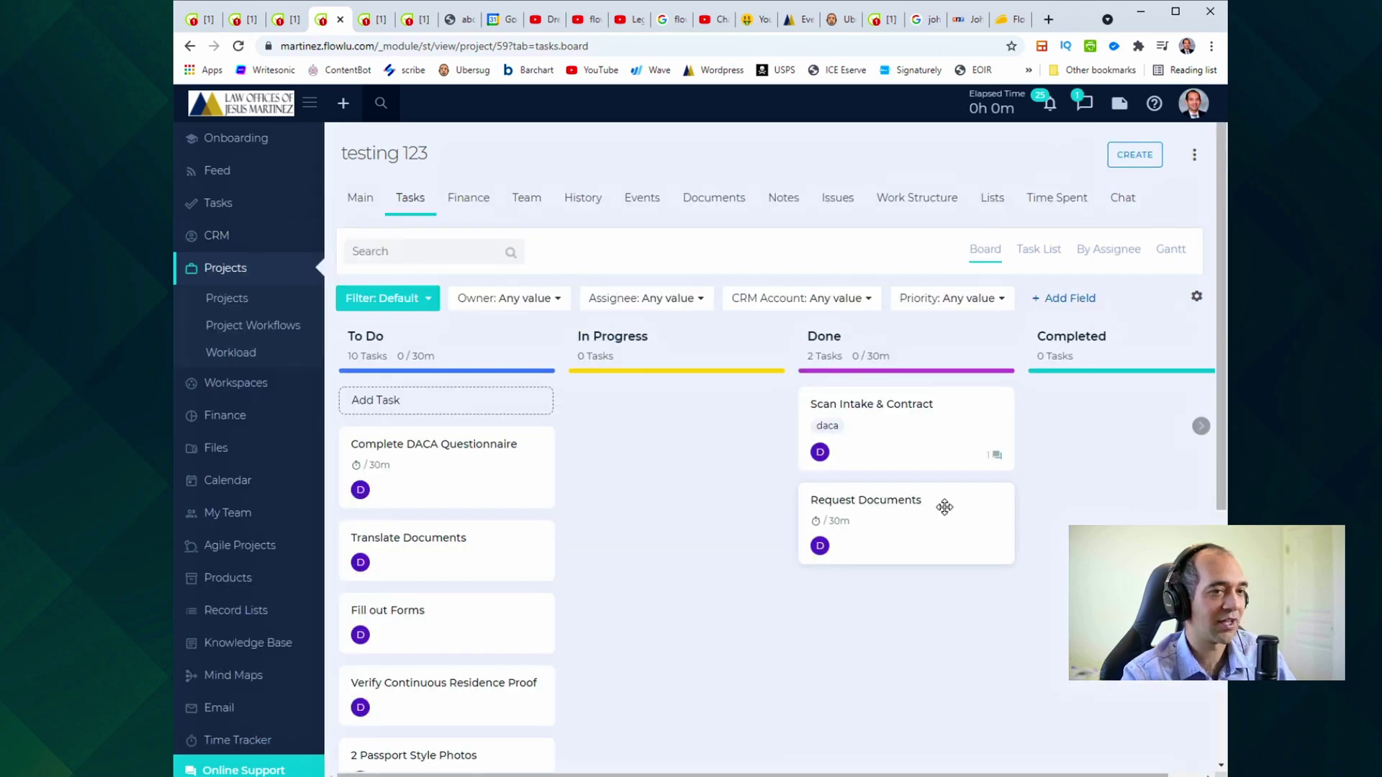
{"action": "left_click", "coordinate": [366, 203]}
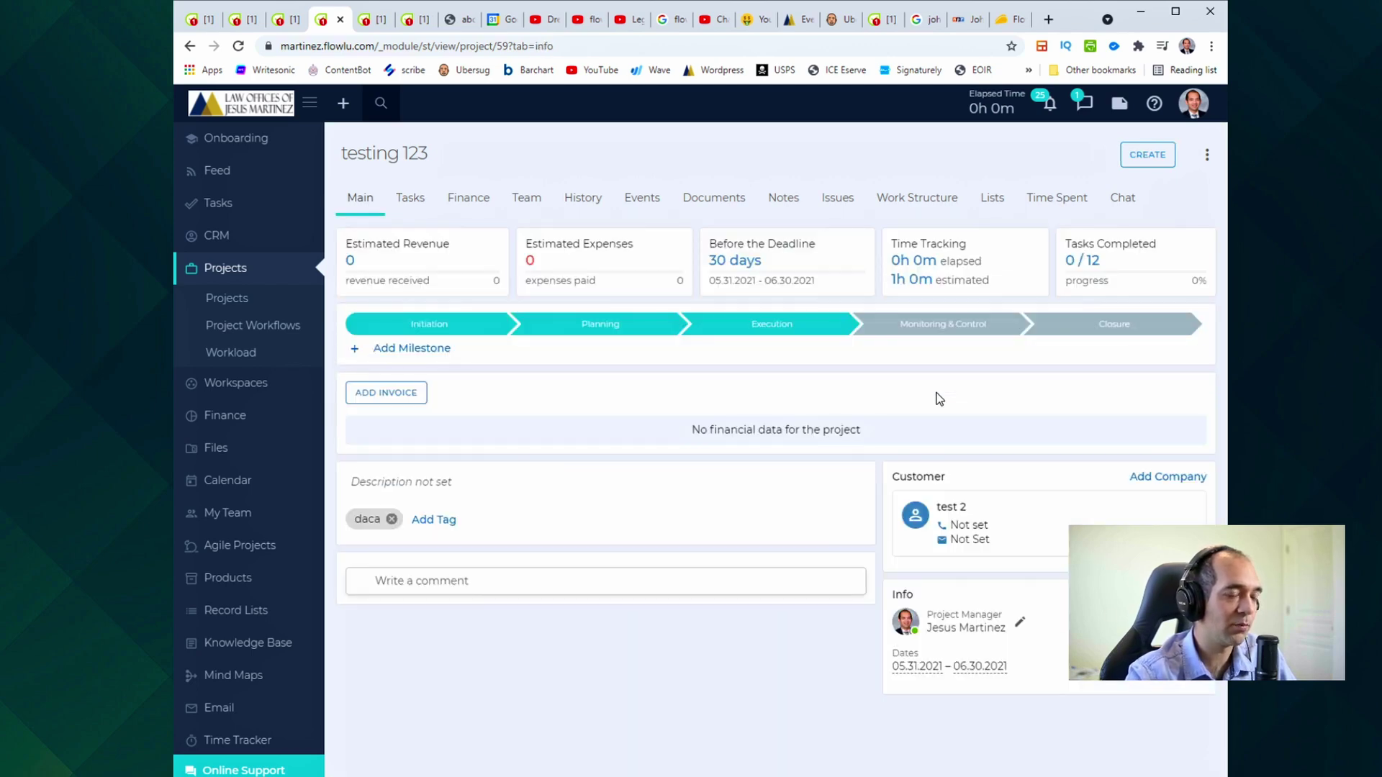
{"action": "left_click", "coordinate": [619, 577]}
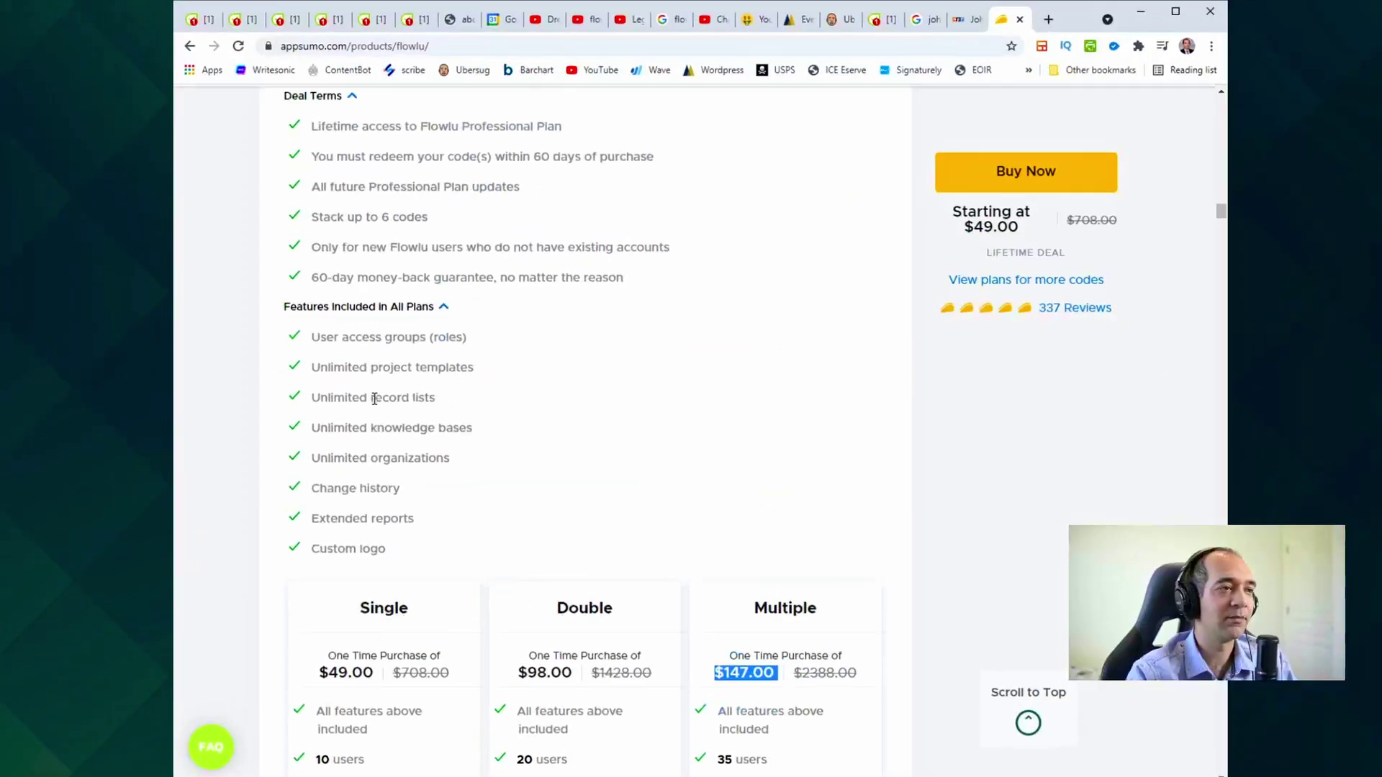
Switch to the Flowlu deal page on AppSumo and highlight the 60-day money-back guarantee in the deal terms.
{"action": "scroll", "coordinate": [374, 398], "scroll_direction": "up", "scroll_amount": 2}
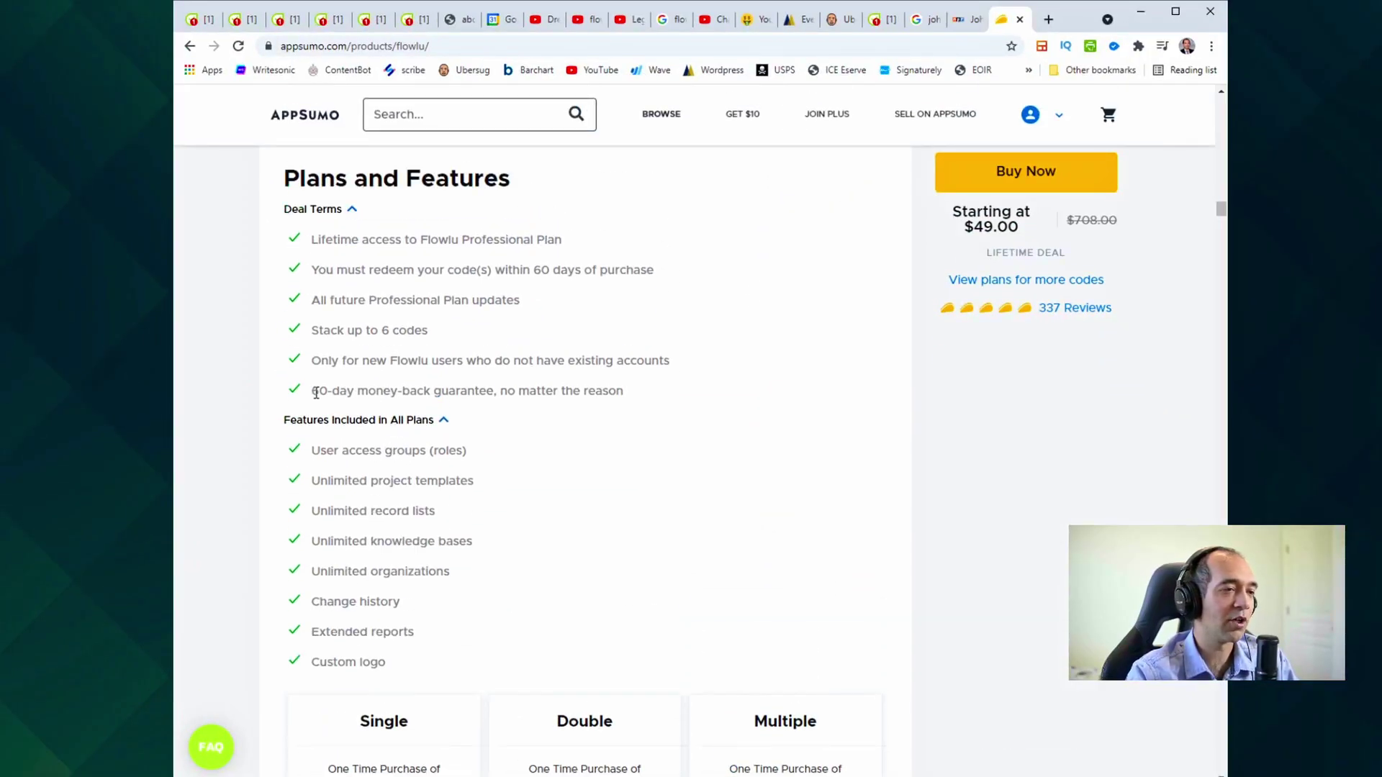
{"action": "triple_click", "coordinate": [316, 392]}
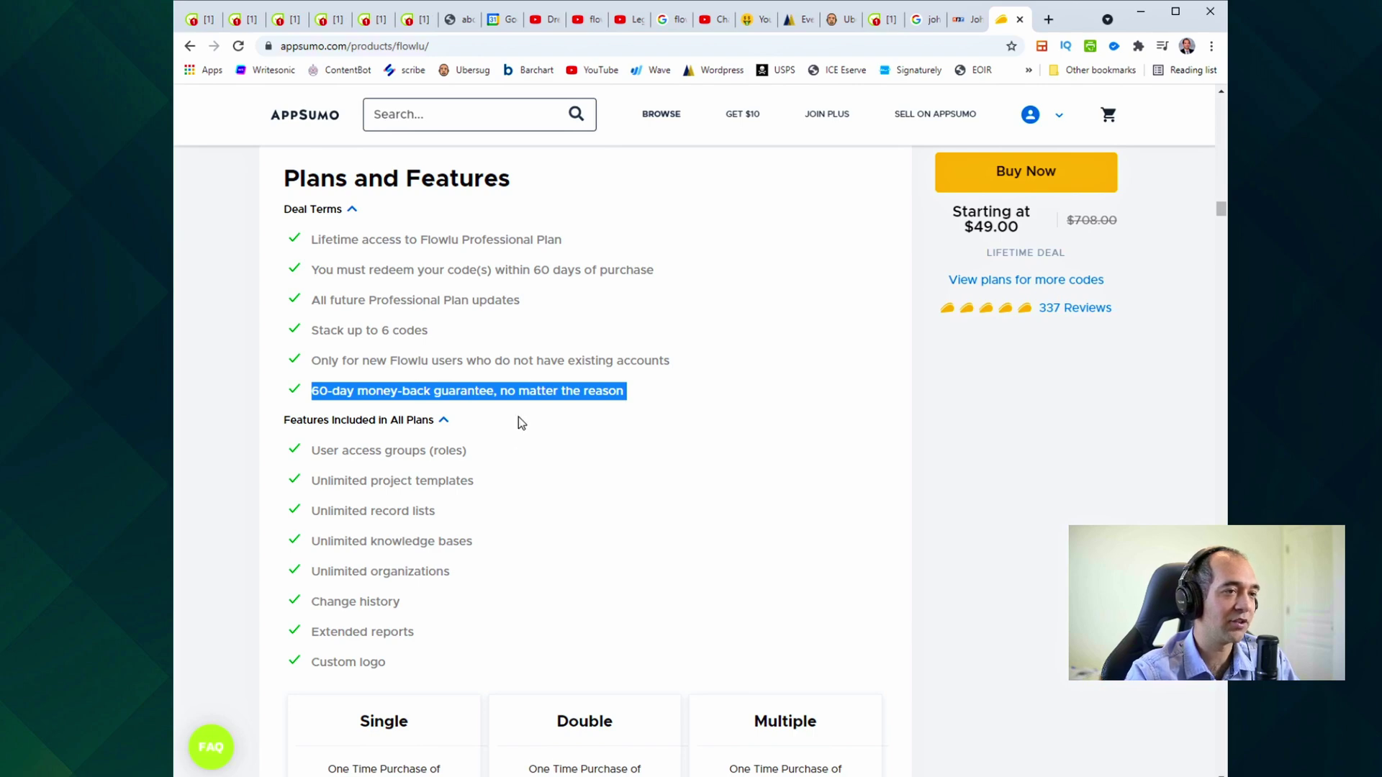
{"action": "double_click", "coordinate": [587, 391]}
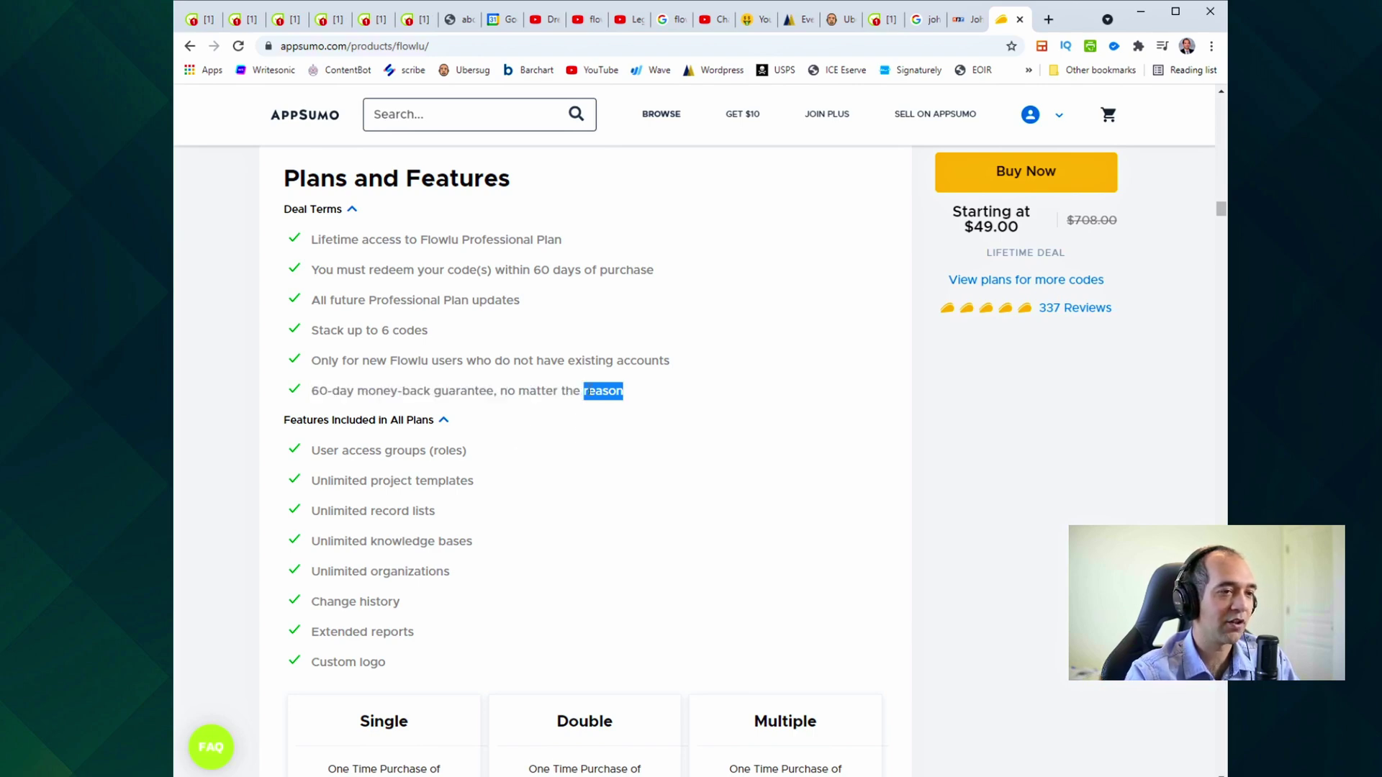